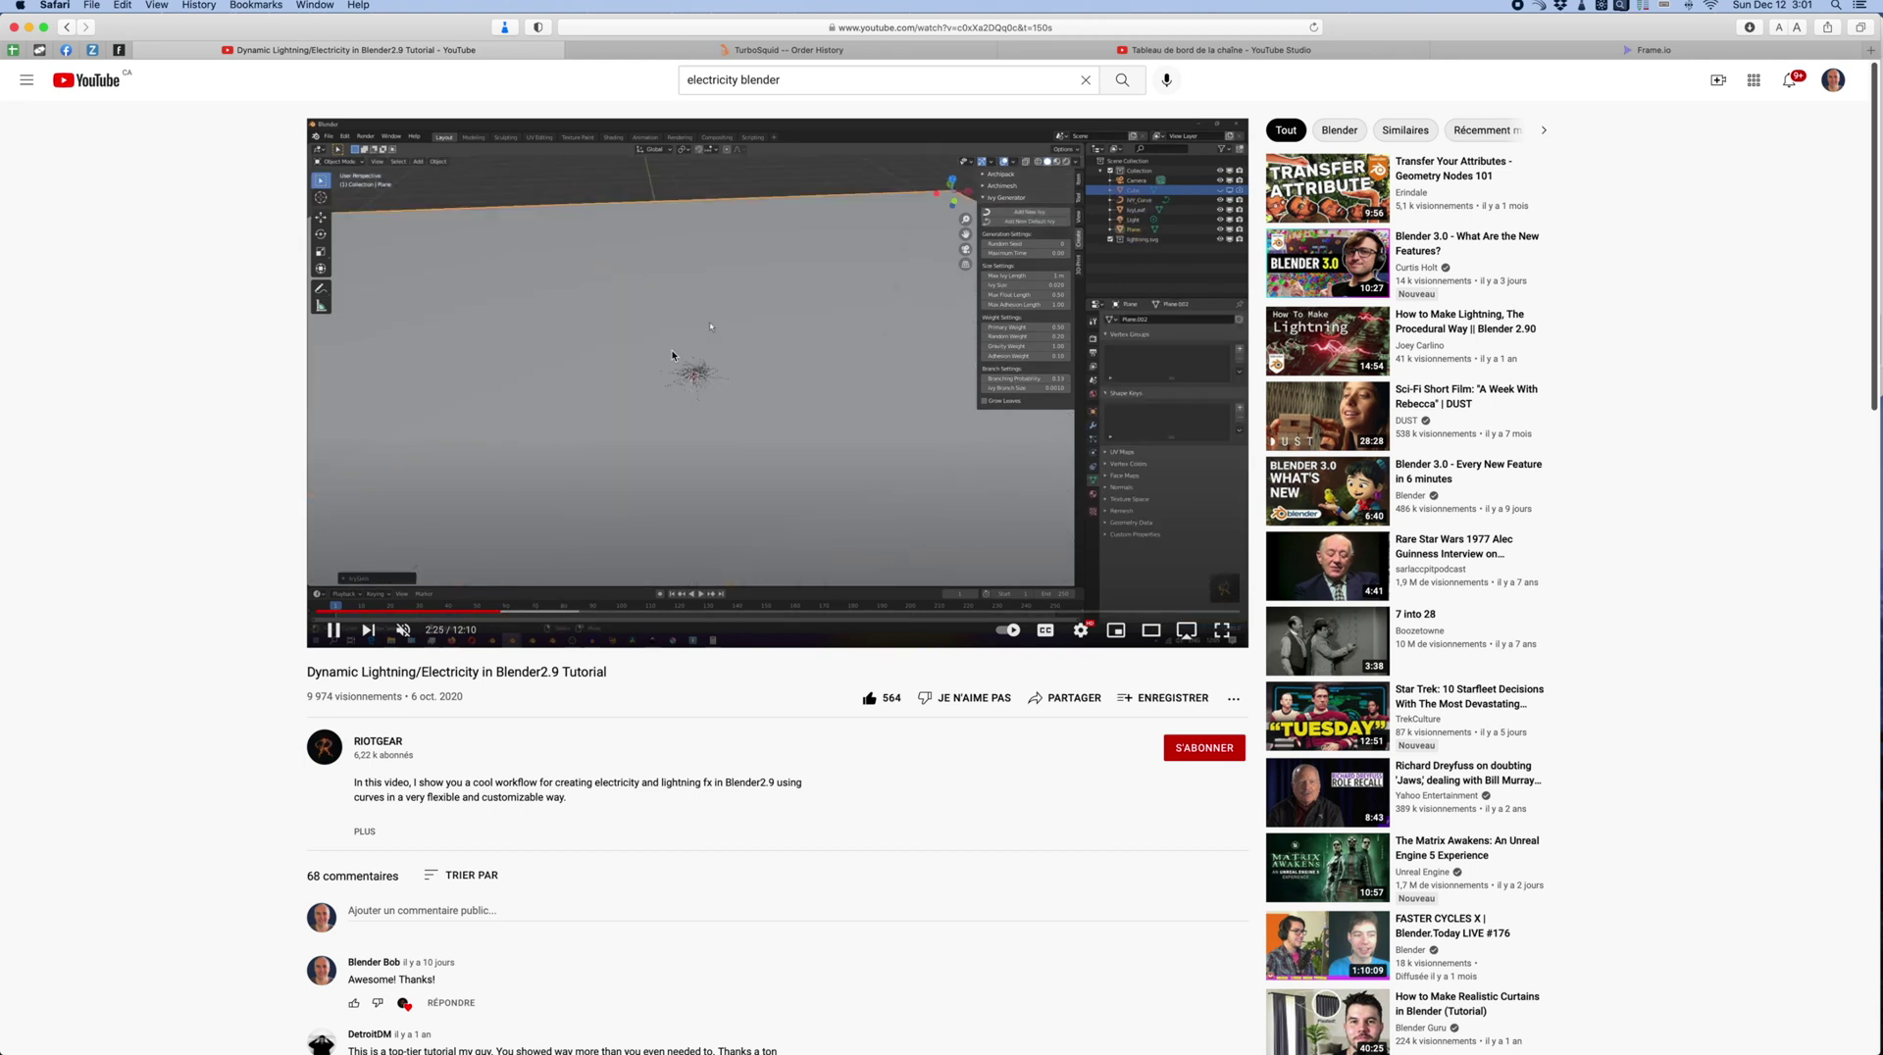
Step: Pause the lightning tutorial video at 2:28
click(334, 631)
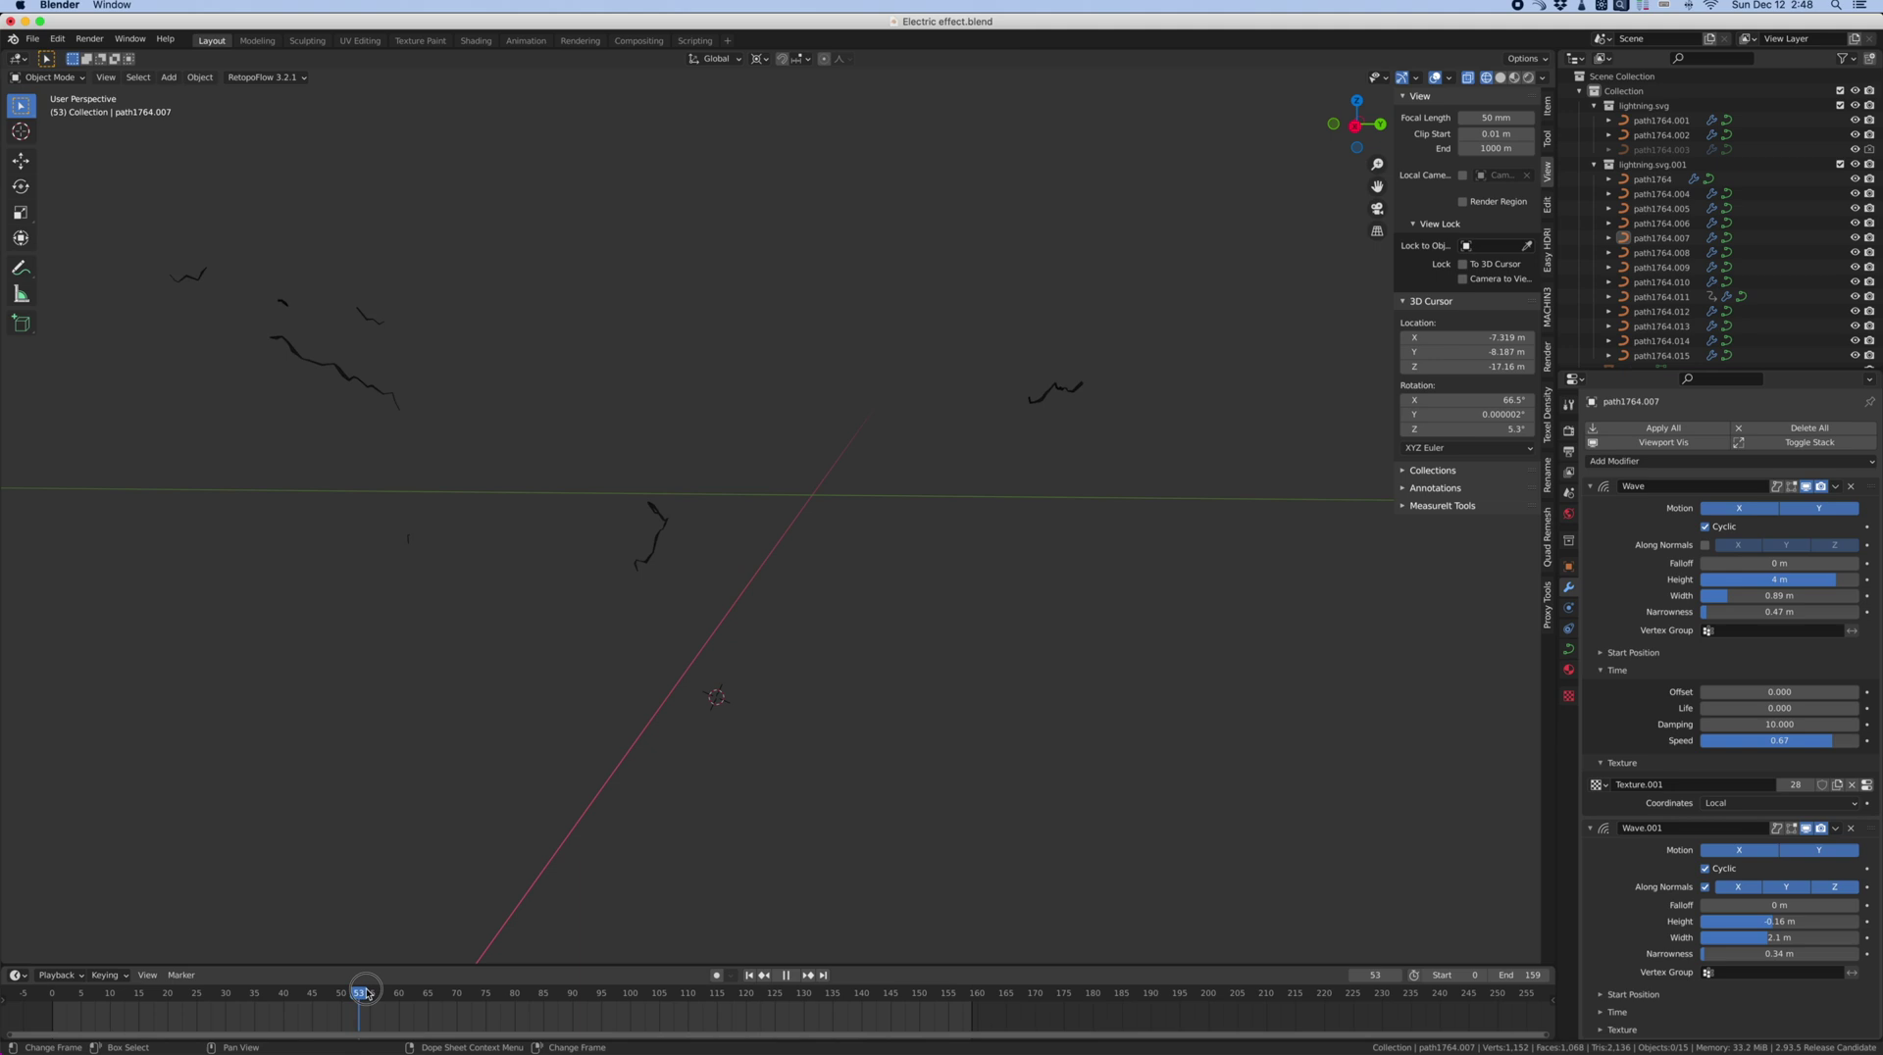
Step: Scrub the timeline through frames 80–91 and select lightning stroke path1764.015
mouse_move(362, 984)
mouse_down()
mouse_move(378, 984)
mouse_move(285, 986)
mouse_up()
mouse_move(517, 993)
mouse_down()
mouse_move(592, 993)
mouse_move(543, 992)
mouse_move(567, 992)
mouse_up()
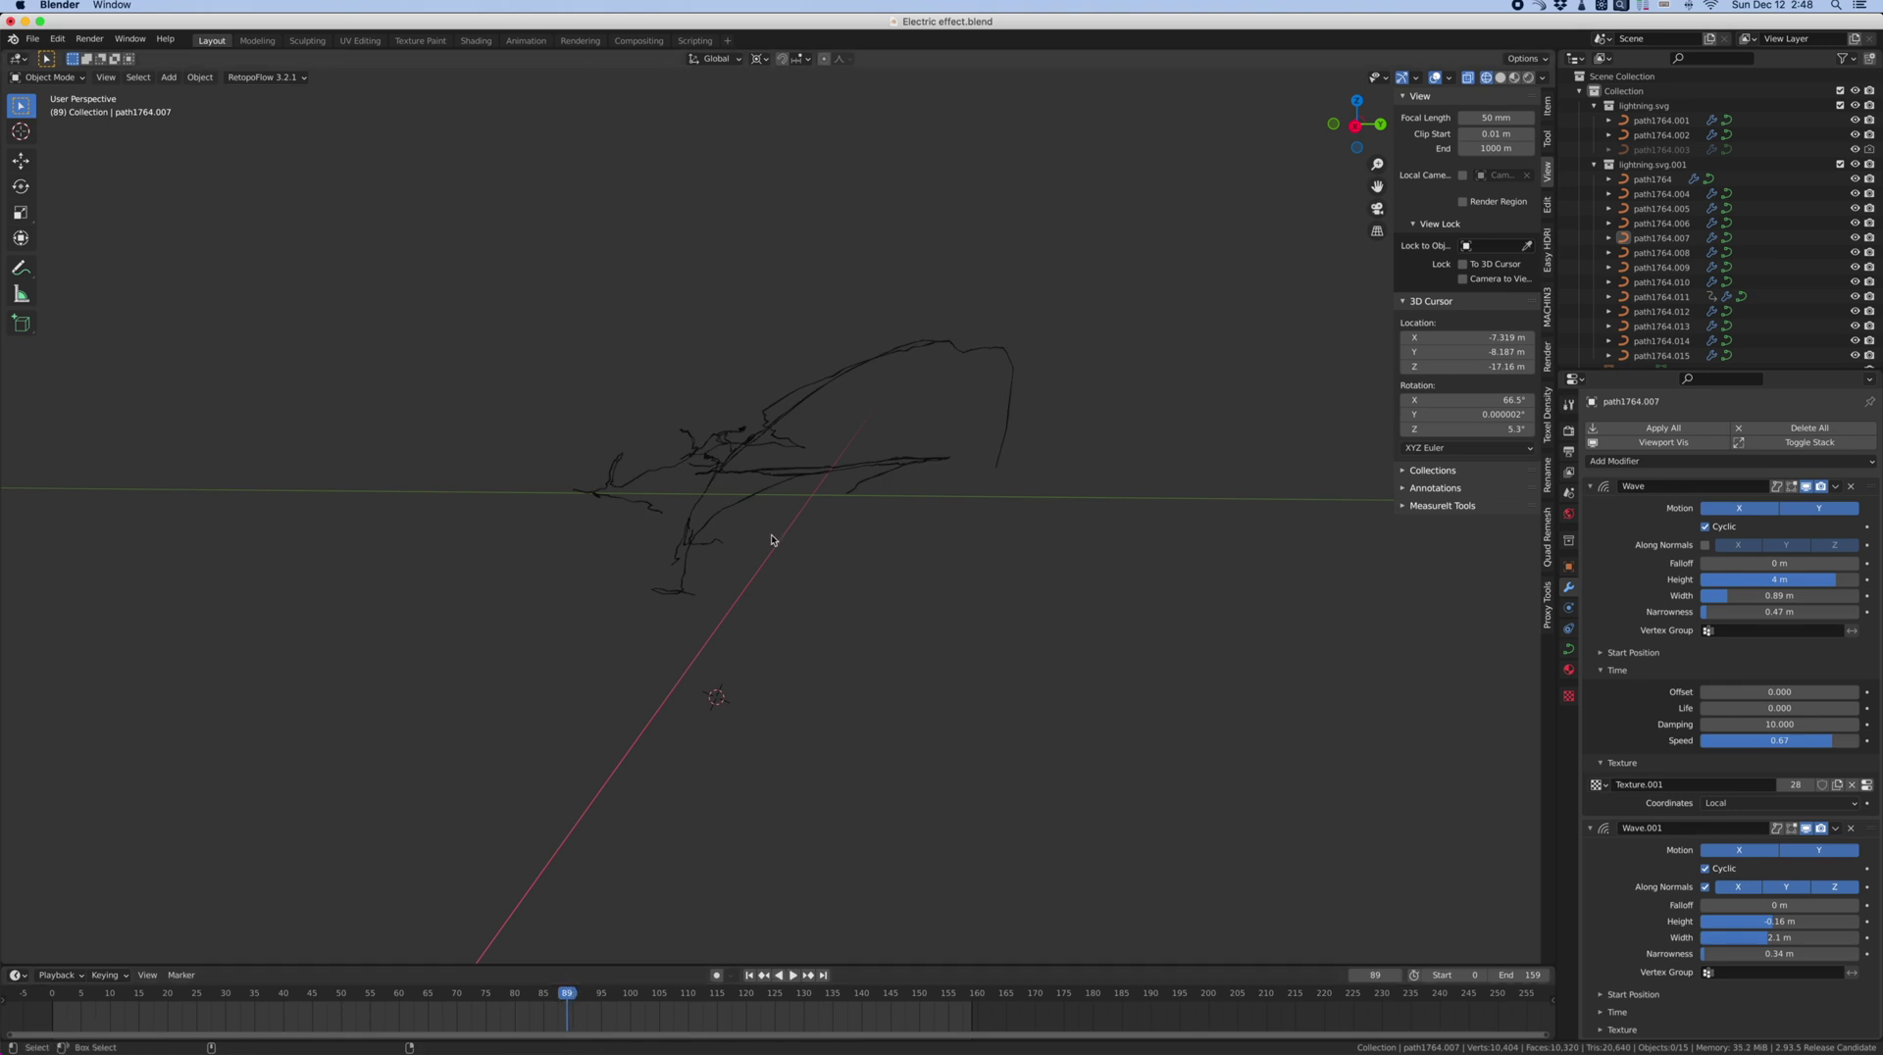
click(785, 485)
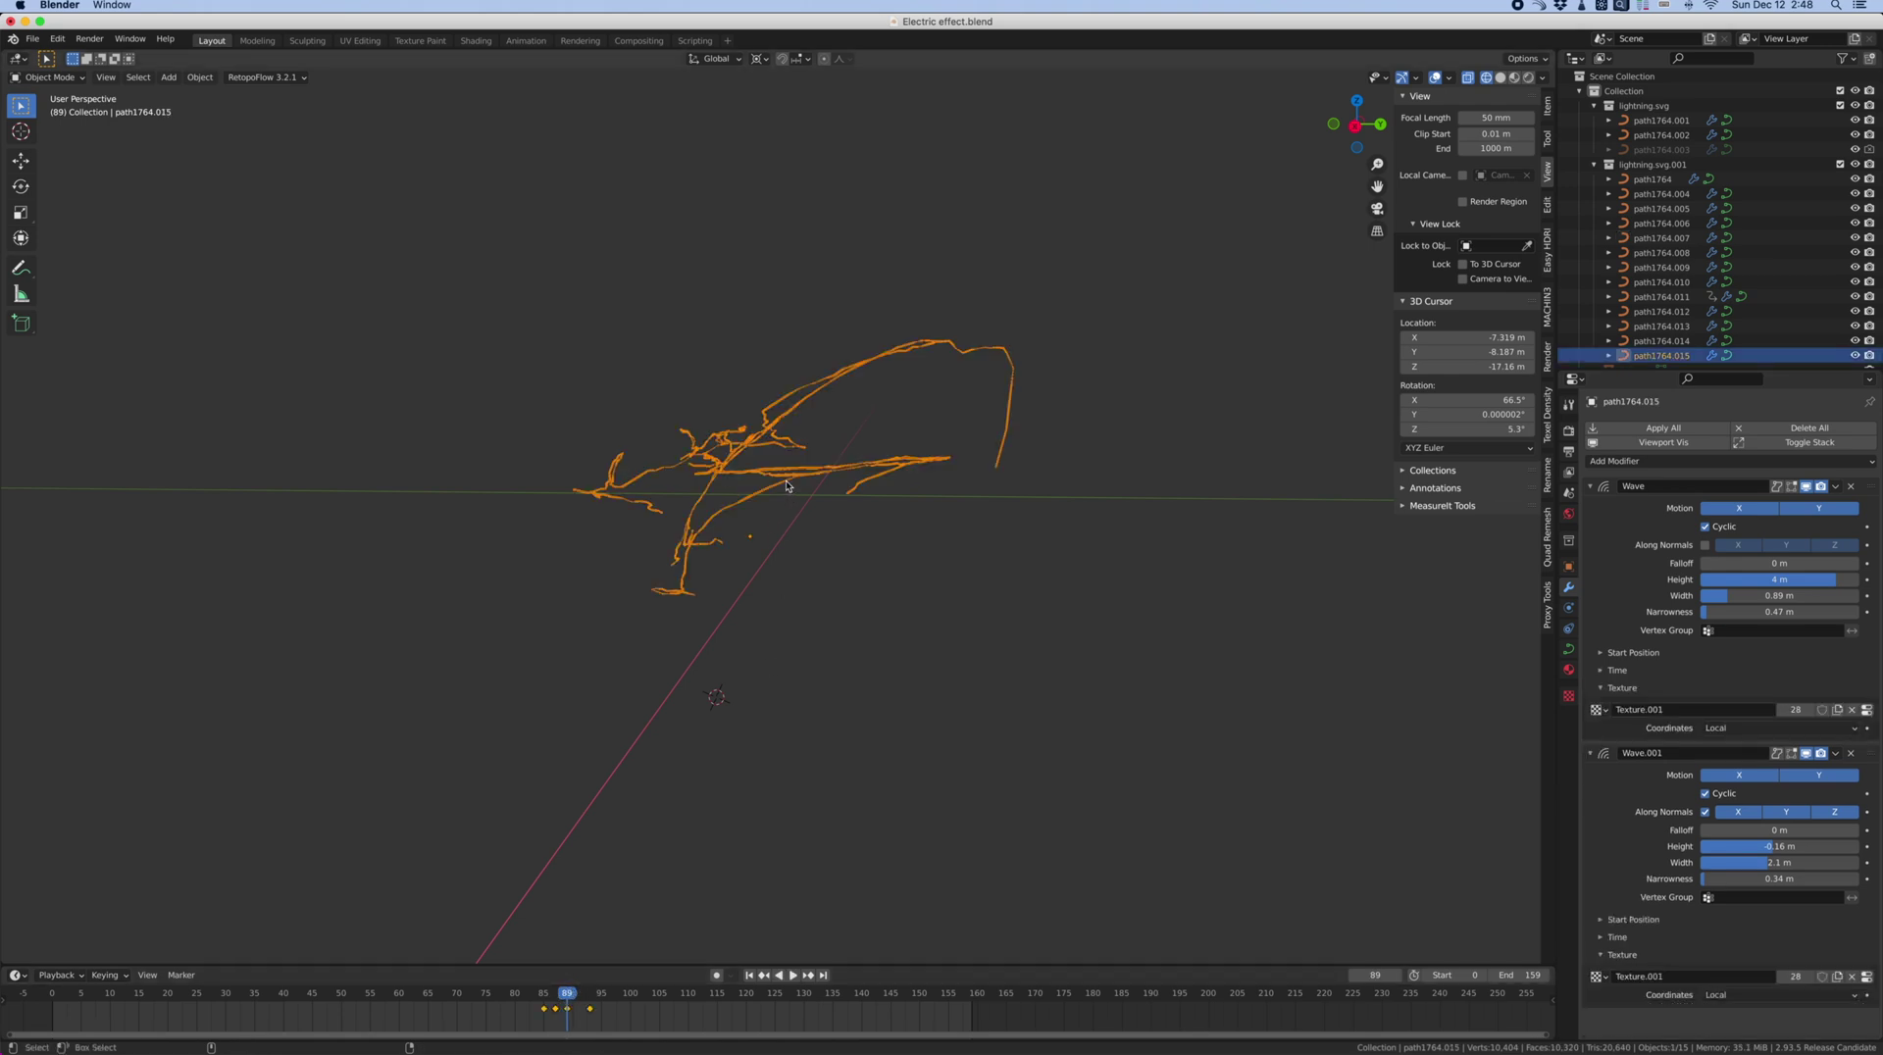
Step: Step through frames 85–89 to watch the stroke reappear, then play and move to frame 116
mouse_move(567, 998)
mouse_down()
mouse_move(546, 996)
mouse_move(592, 998)
mouse_move(539, 996)
mouse_move(560, 996)
mouse_up()
click(544, 996)
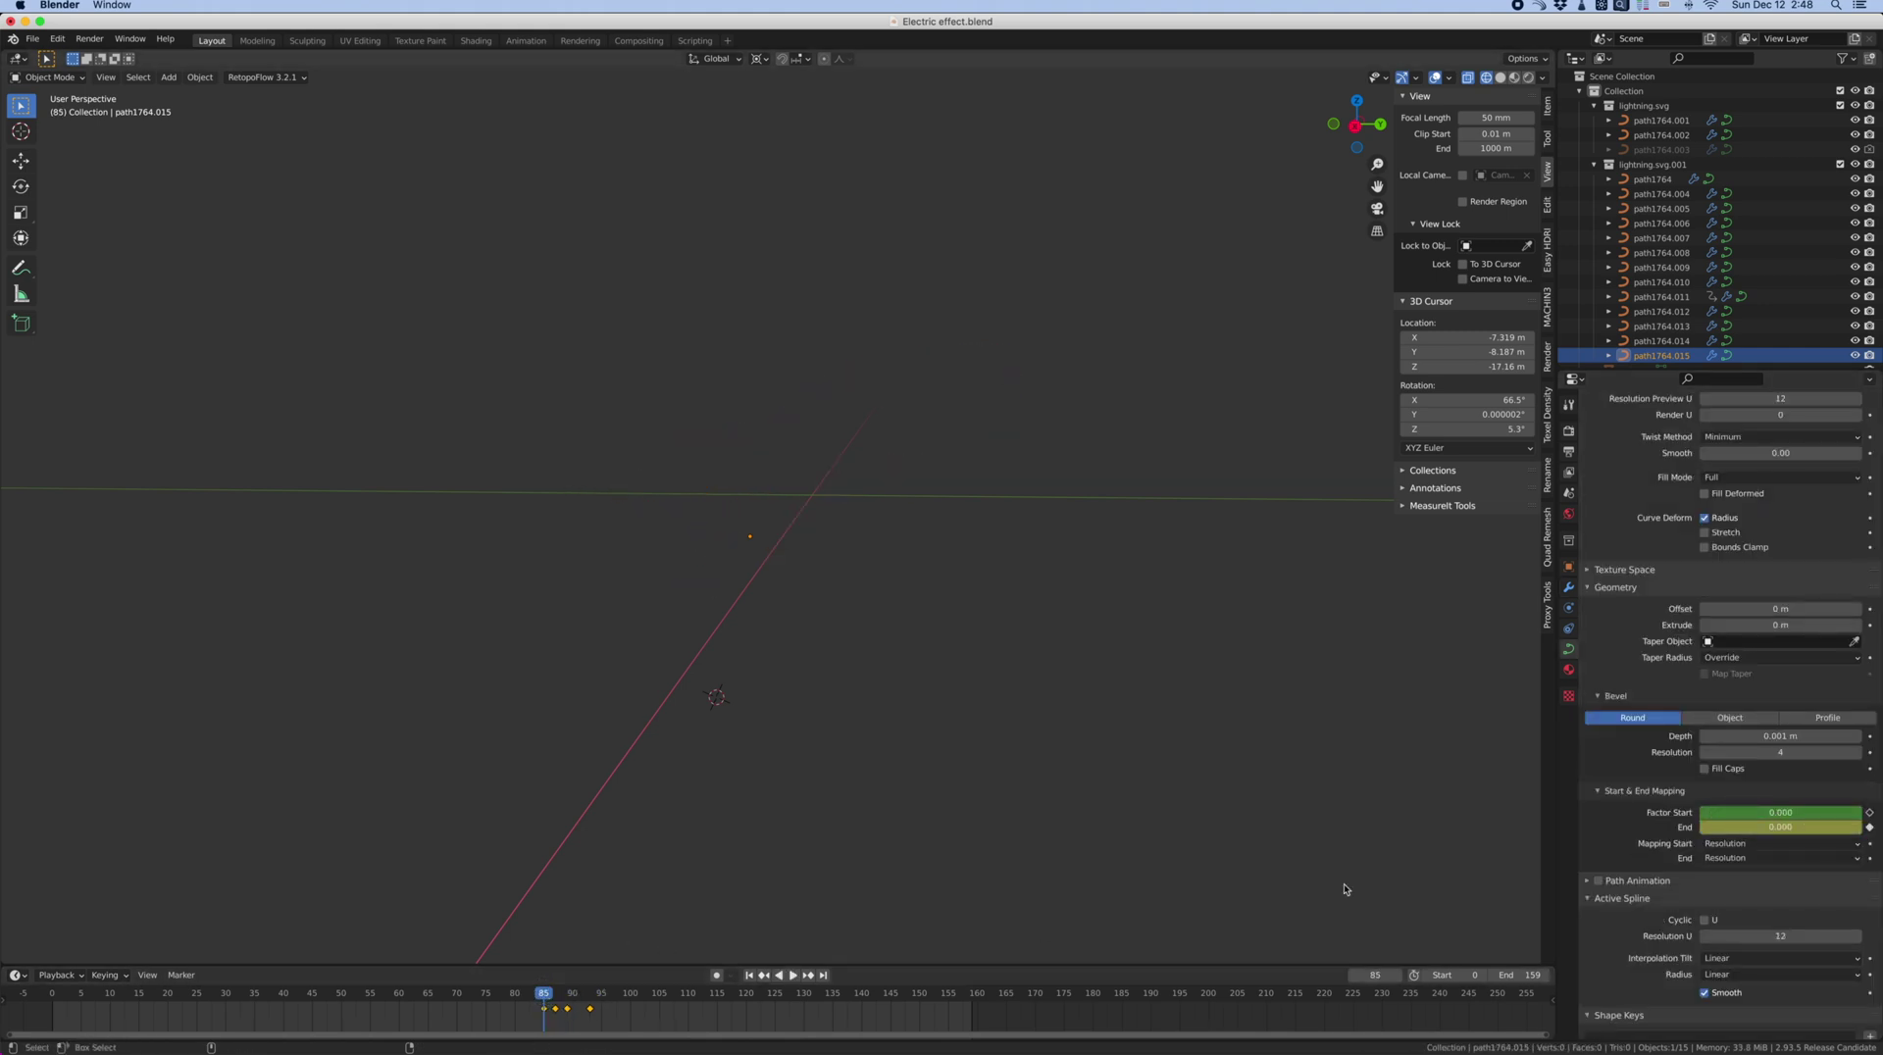
click(555, 996)
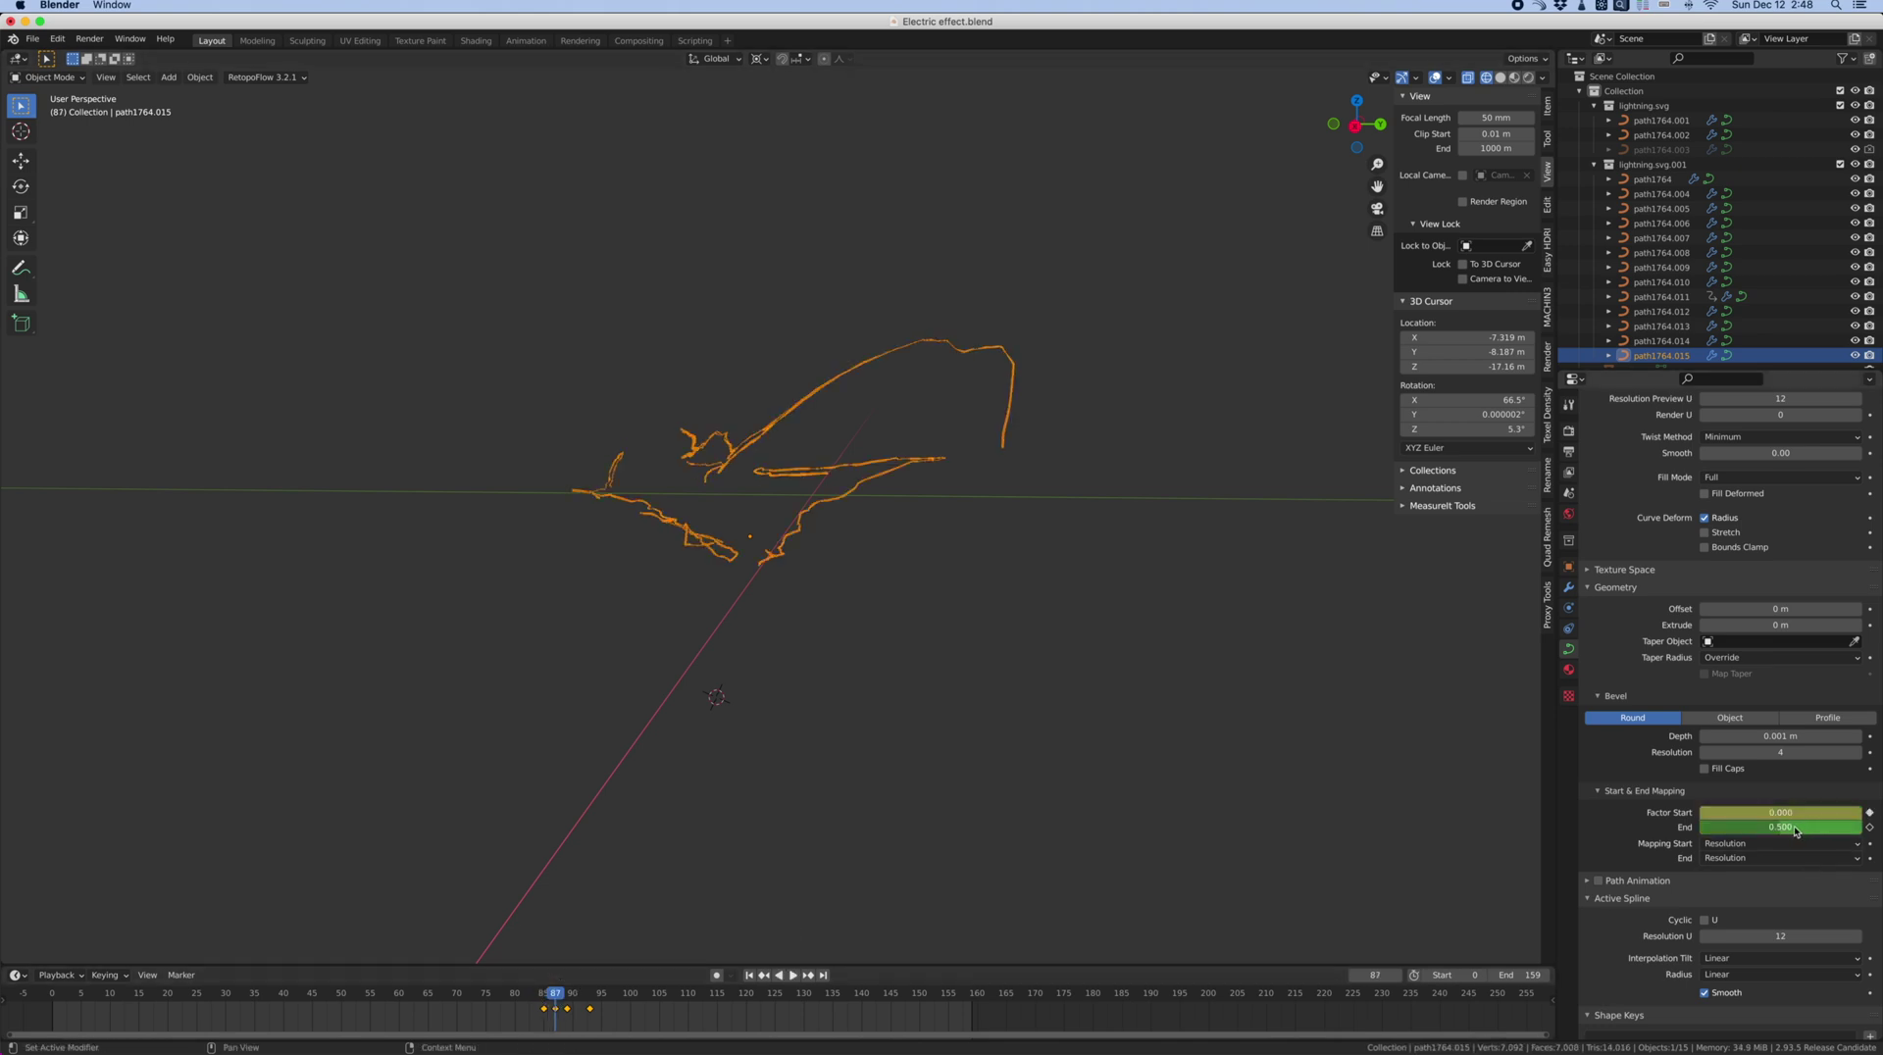
key(Right)
key(Right)
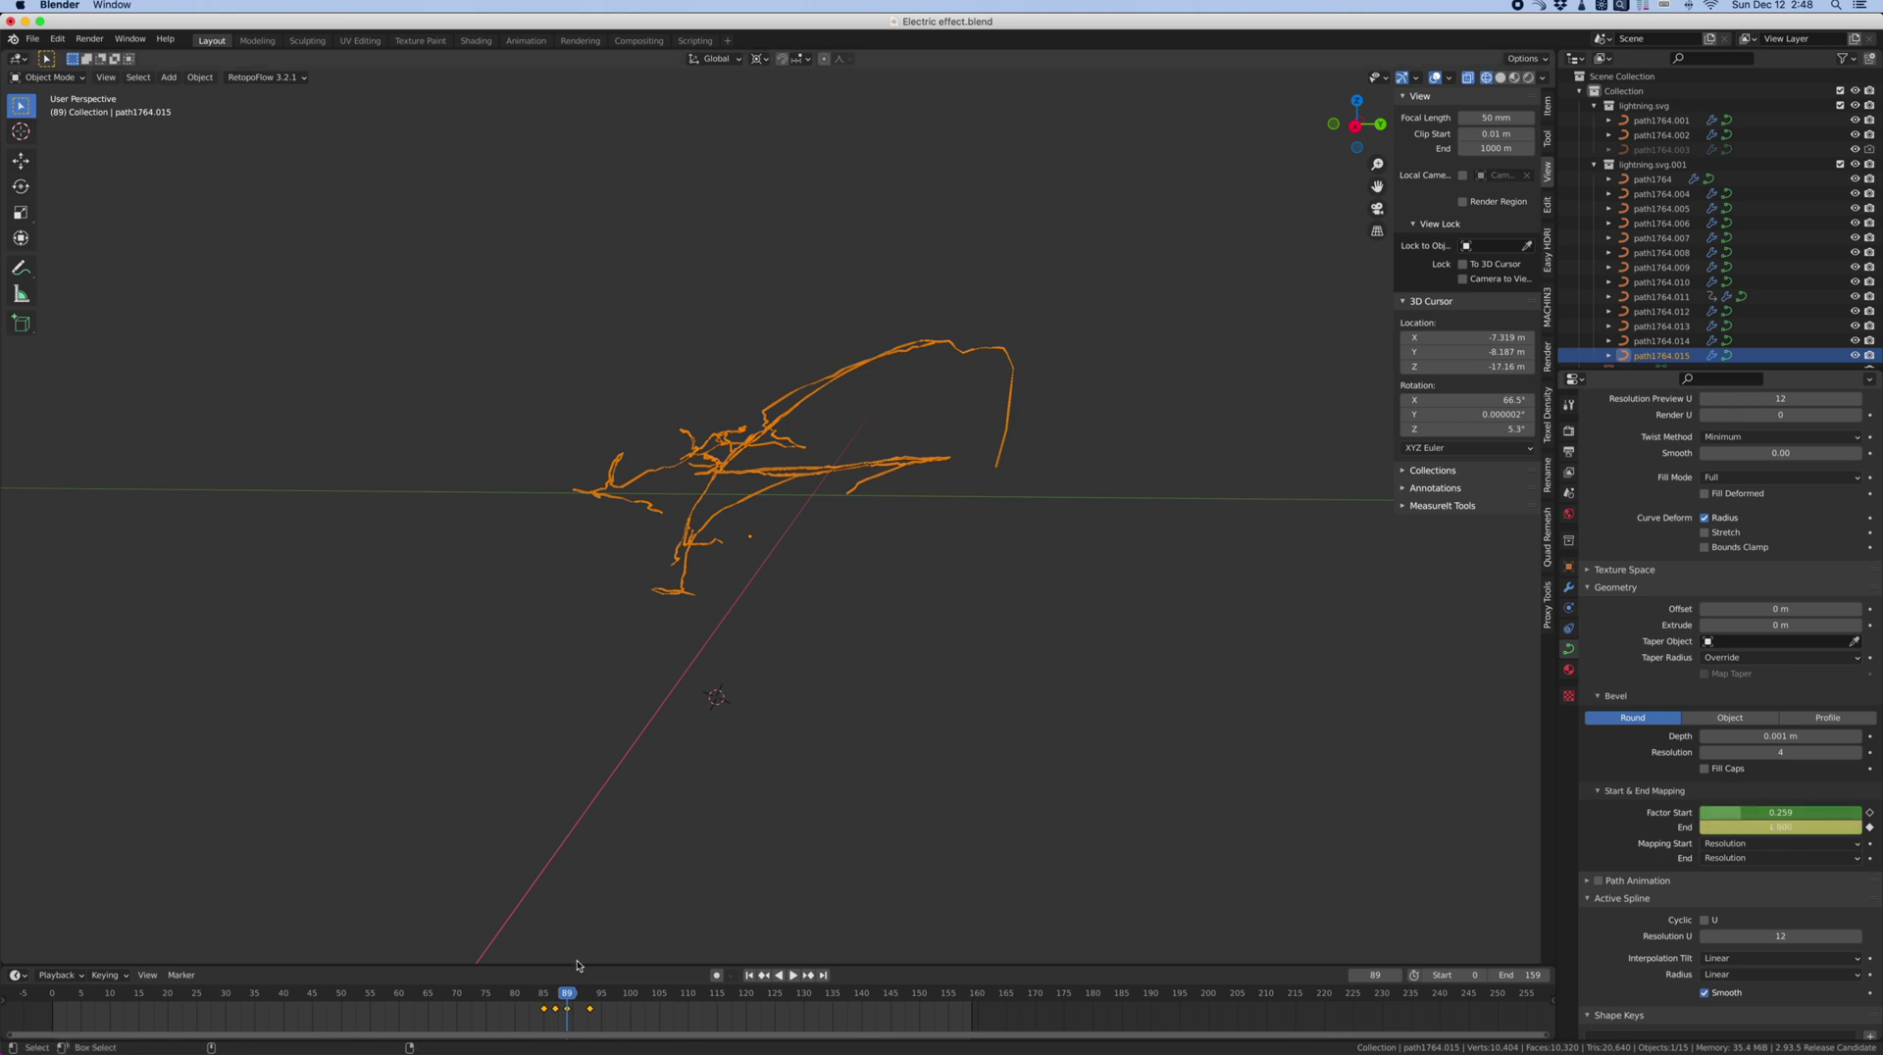
key(space)
click(592, 994)
click(336, 994)
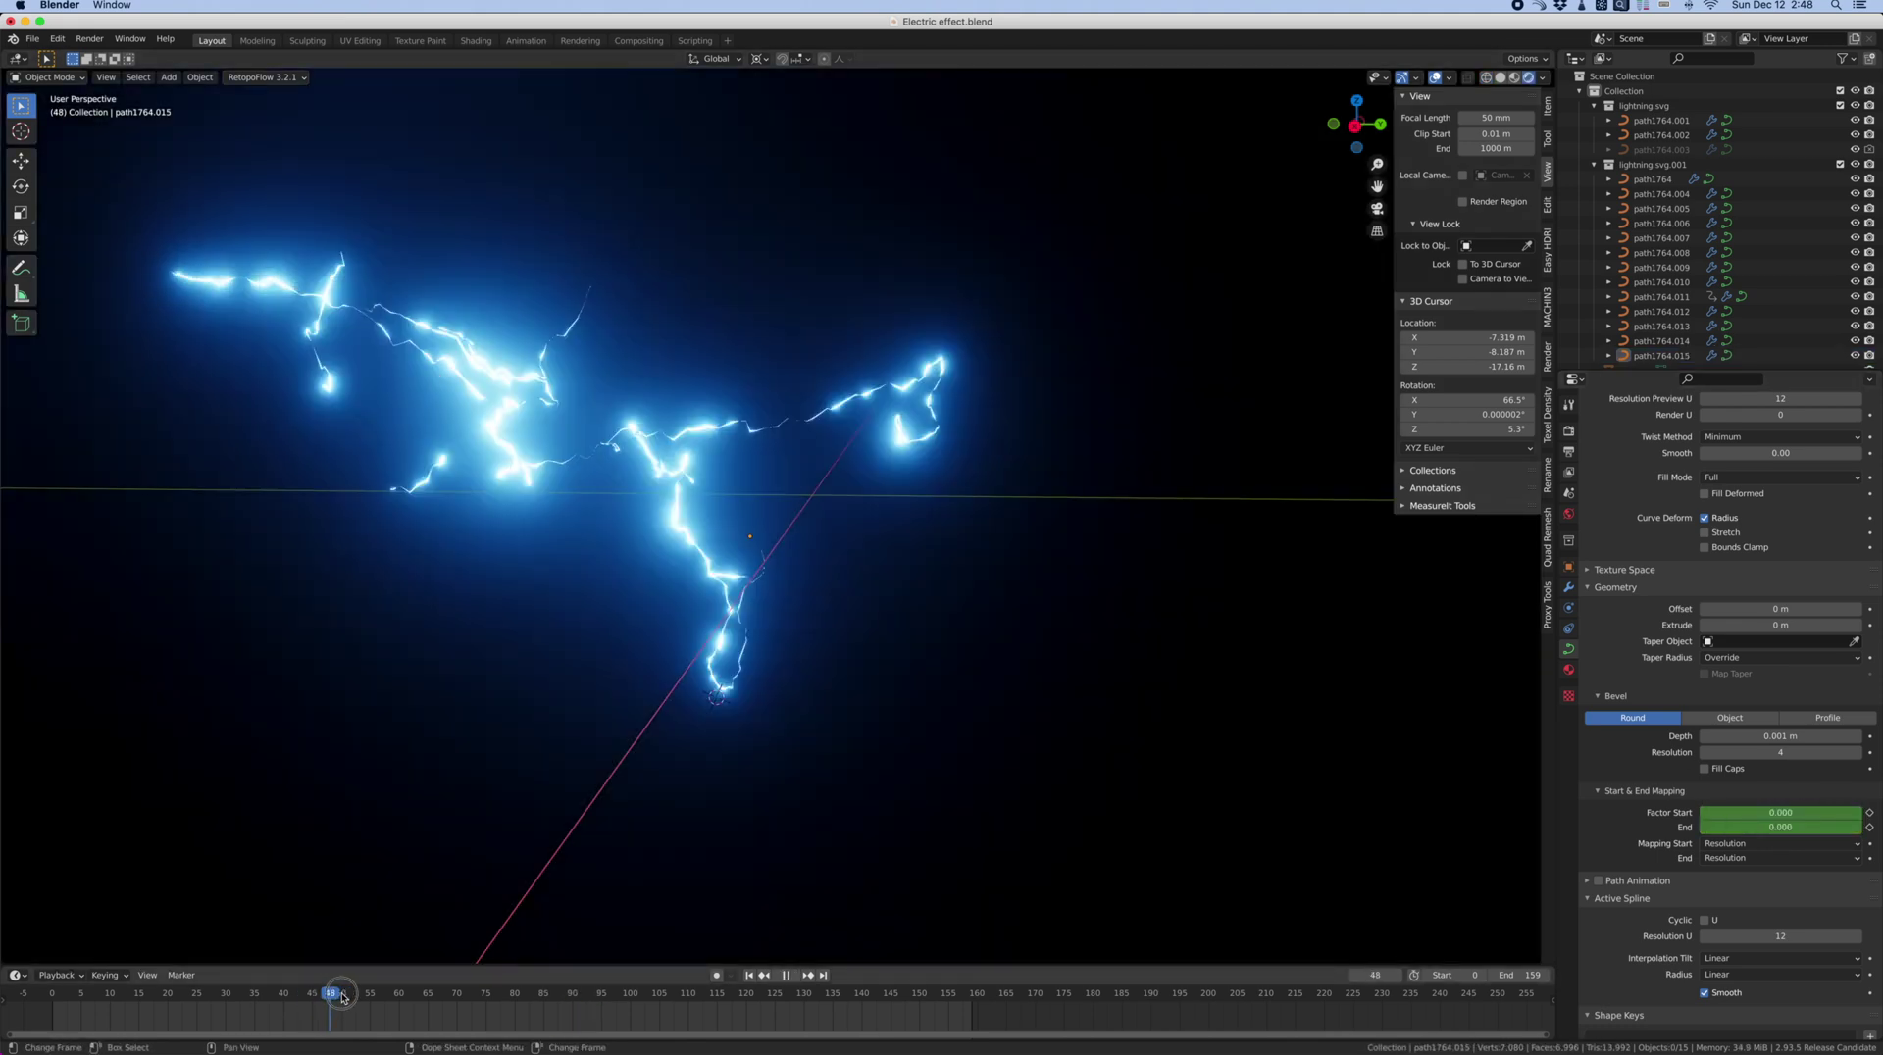
drag(514, 998, 728, 1005)
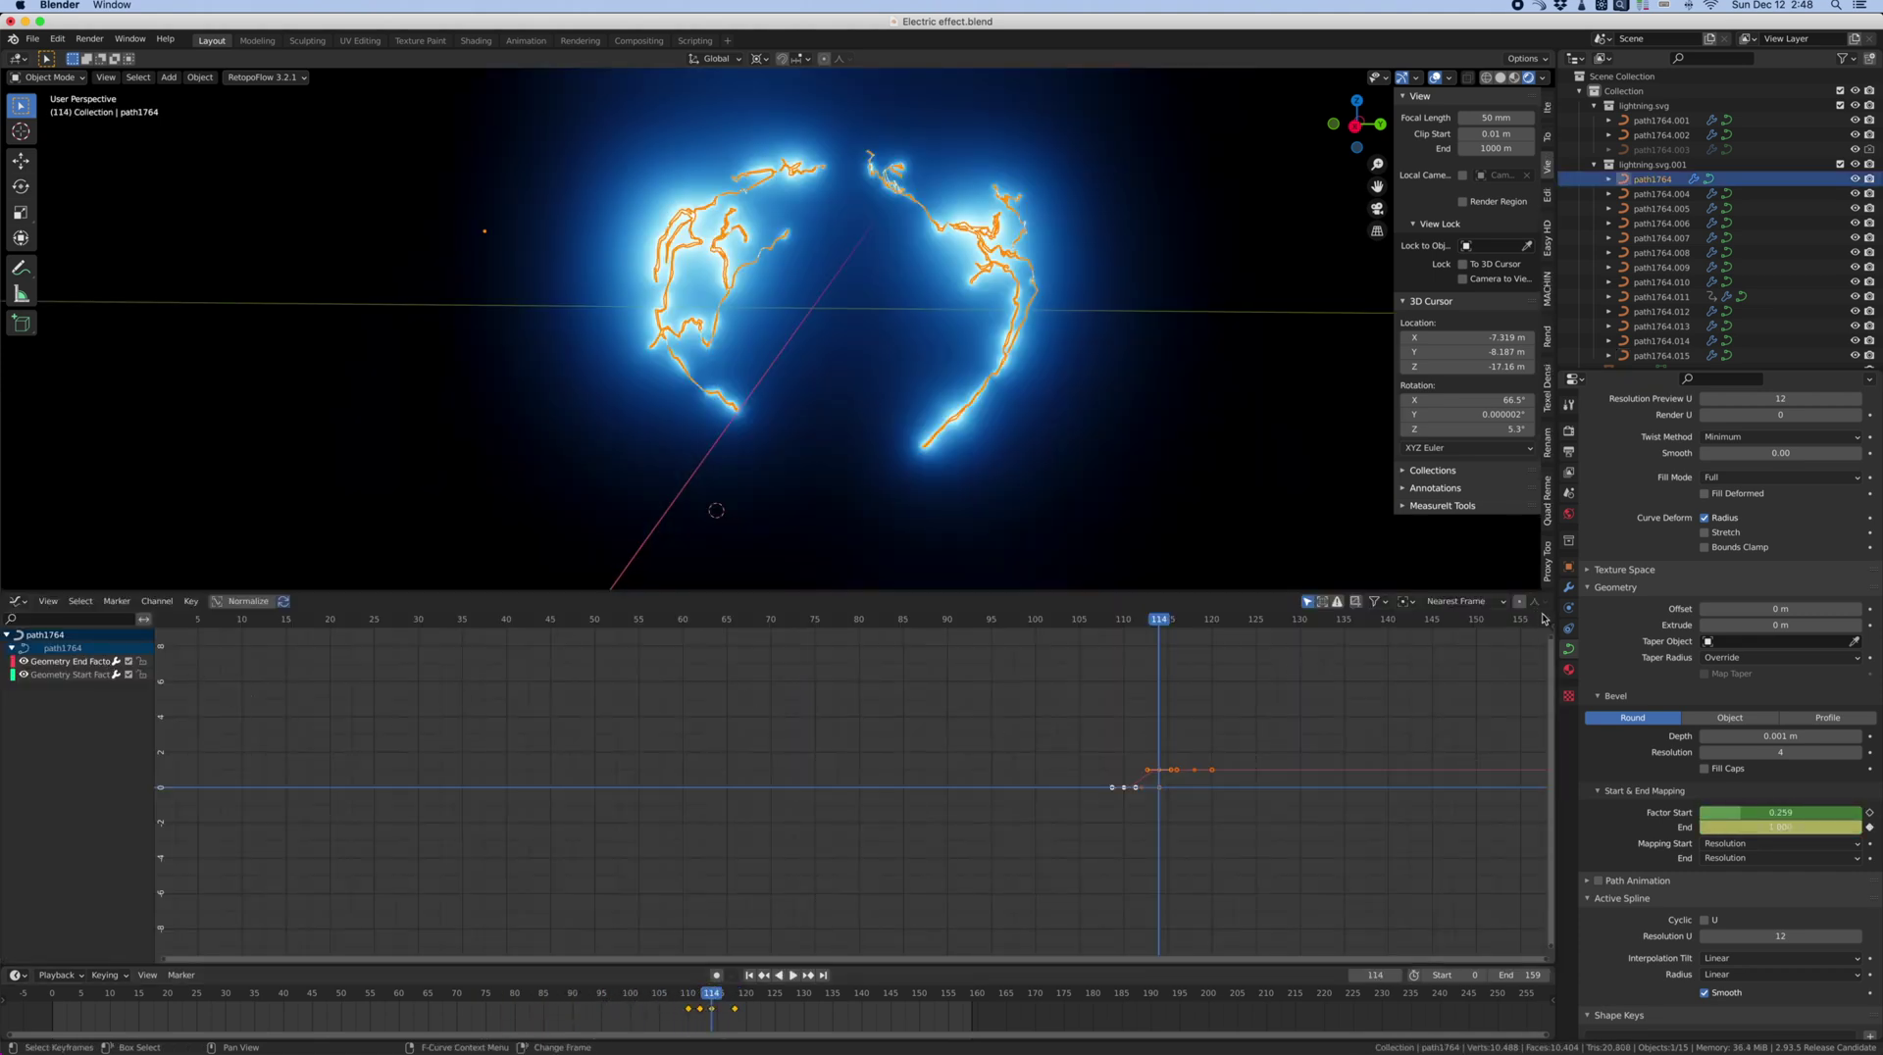
Step: Add Cycles modifiers to the Geometry End and Start Factor curves and play to check the loop
key(n)
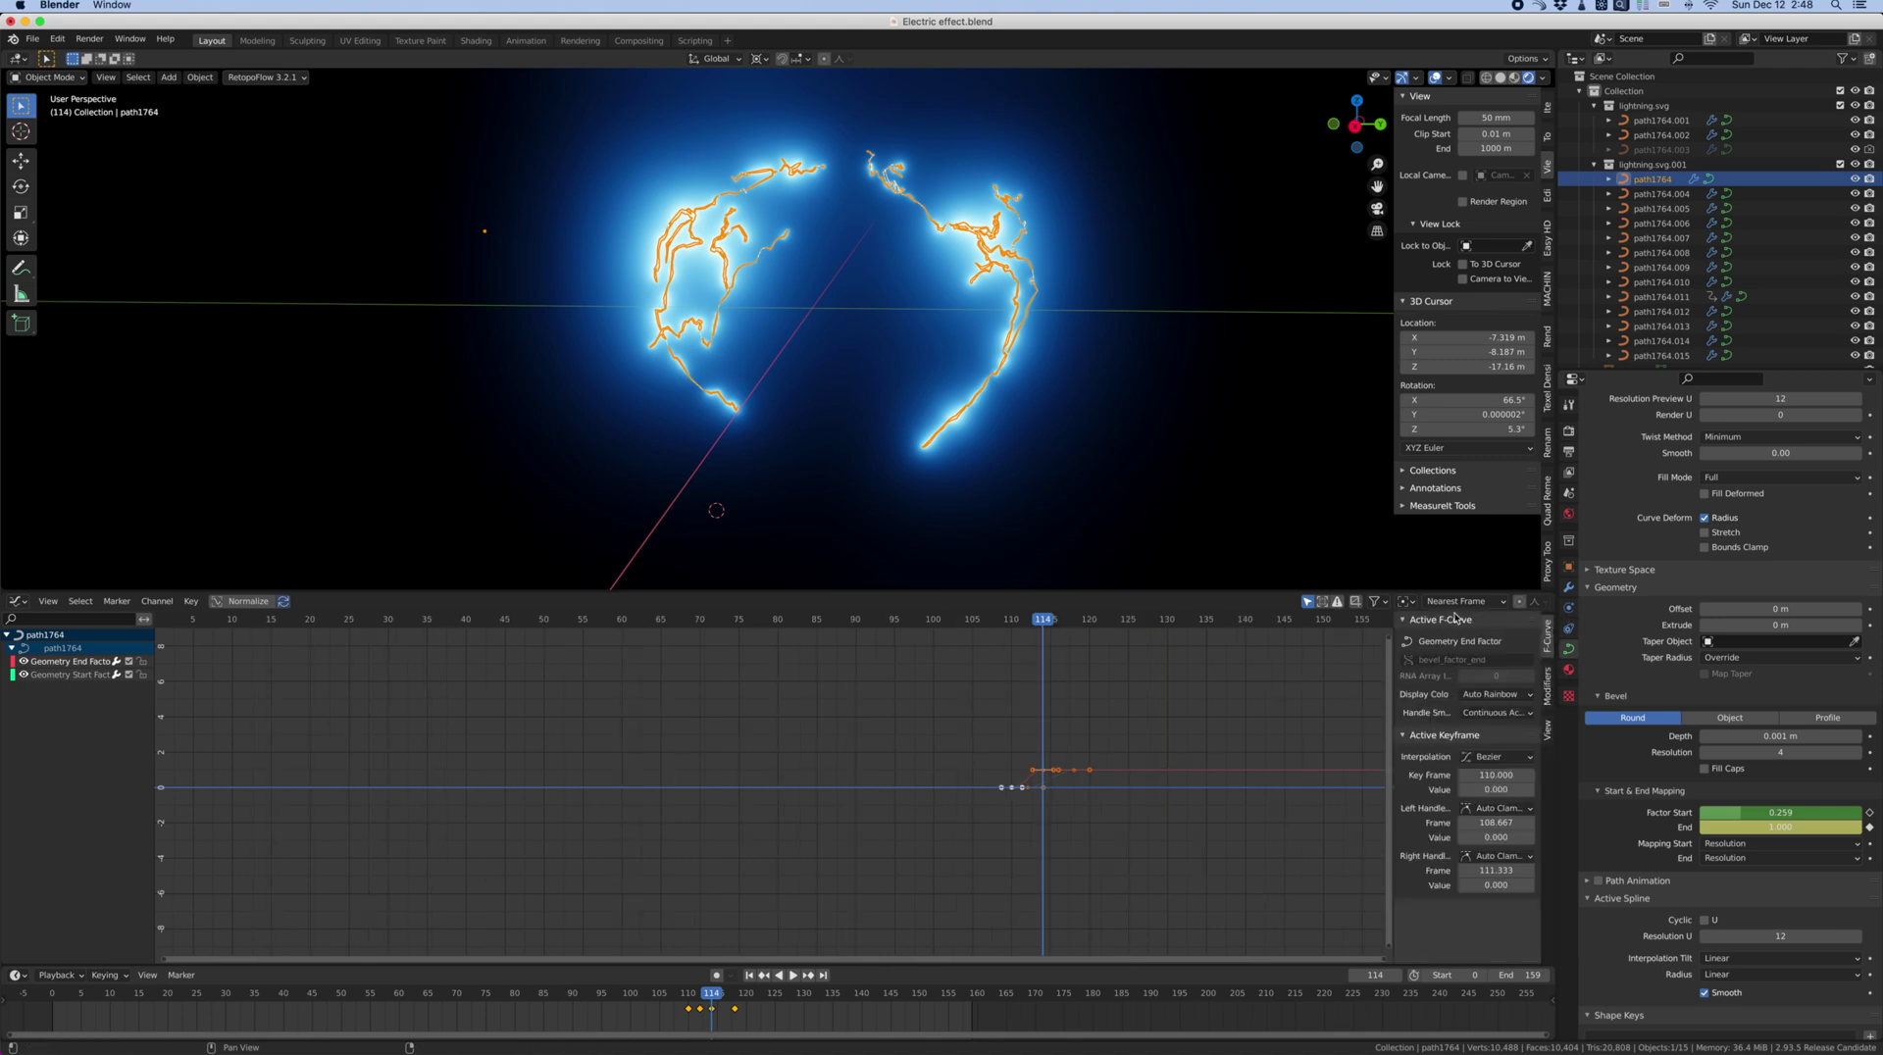
click(1546, 686)
click(1449, 624)
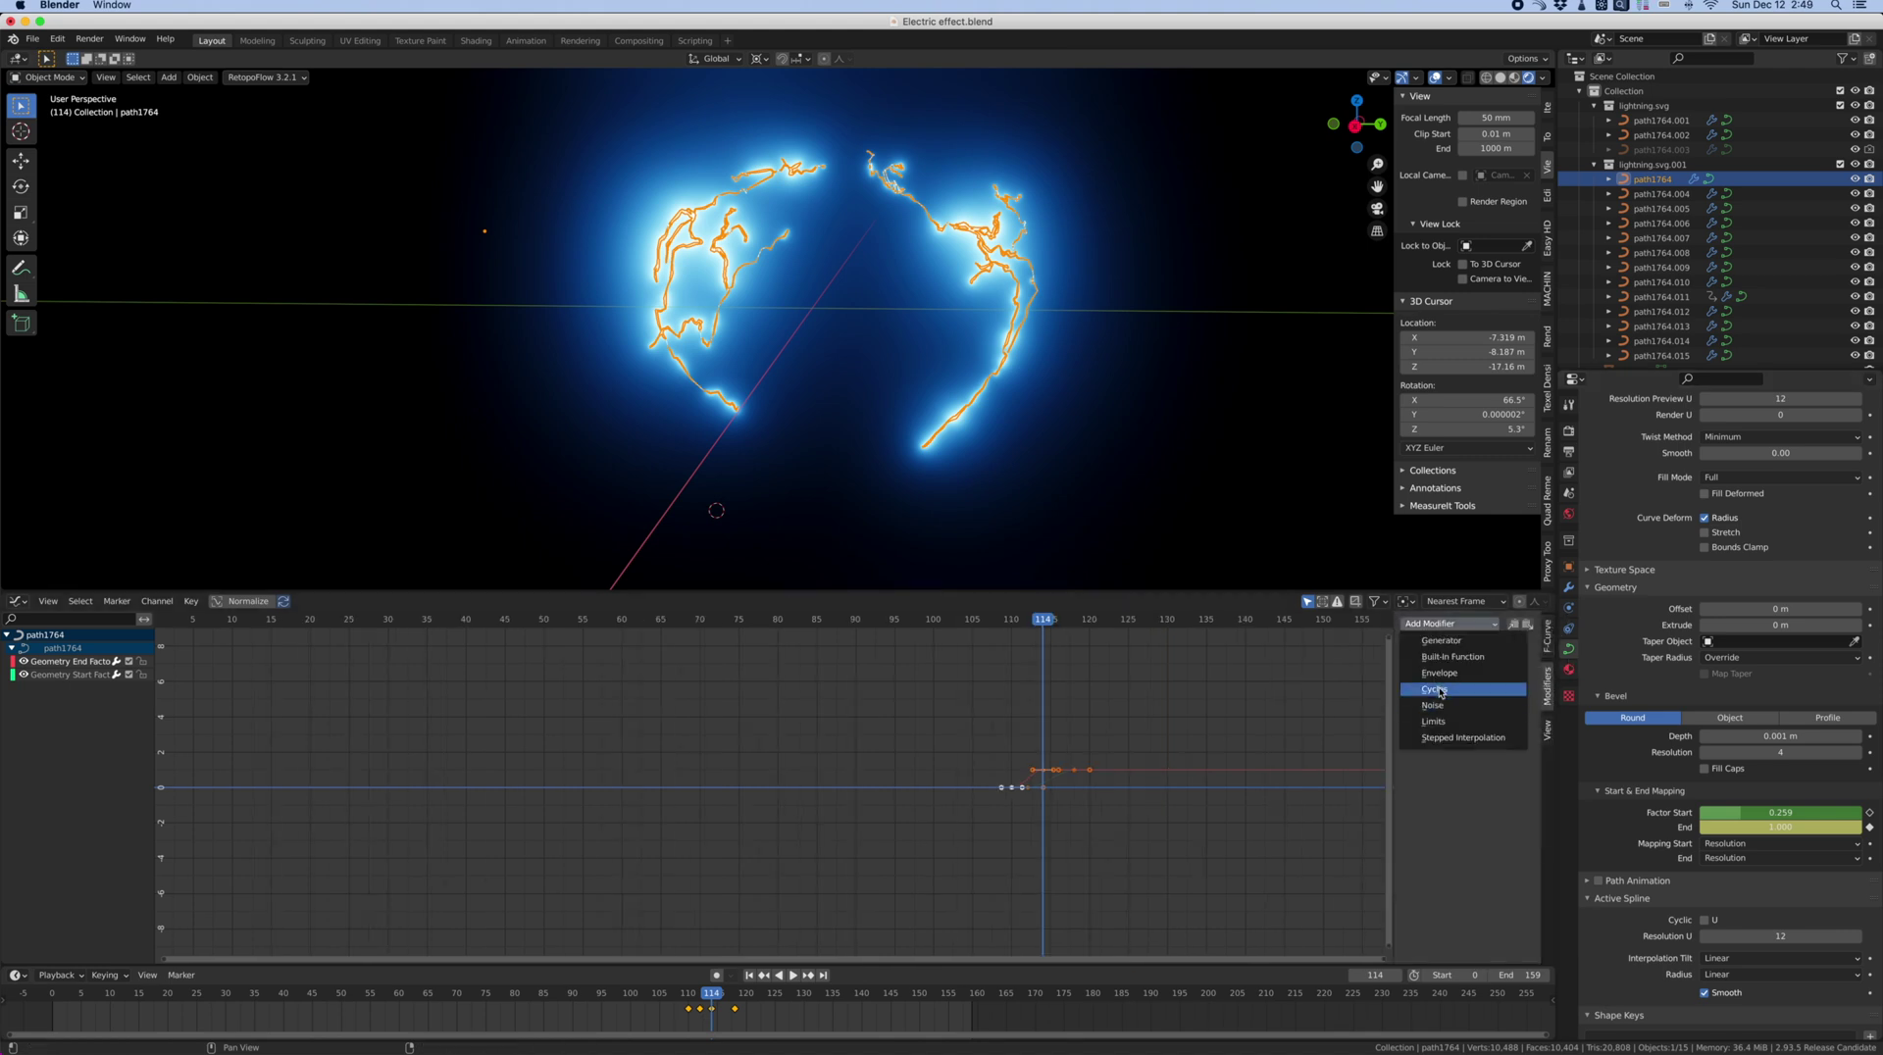
click(1440, 691)
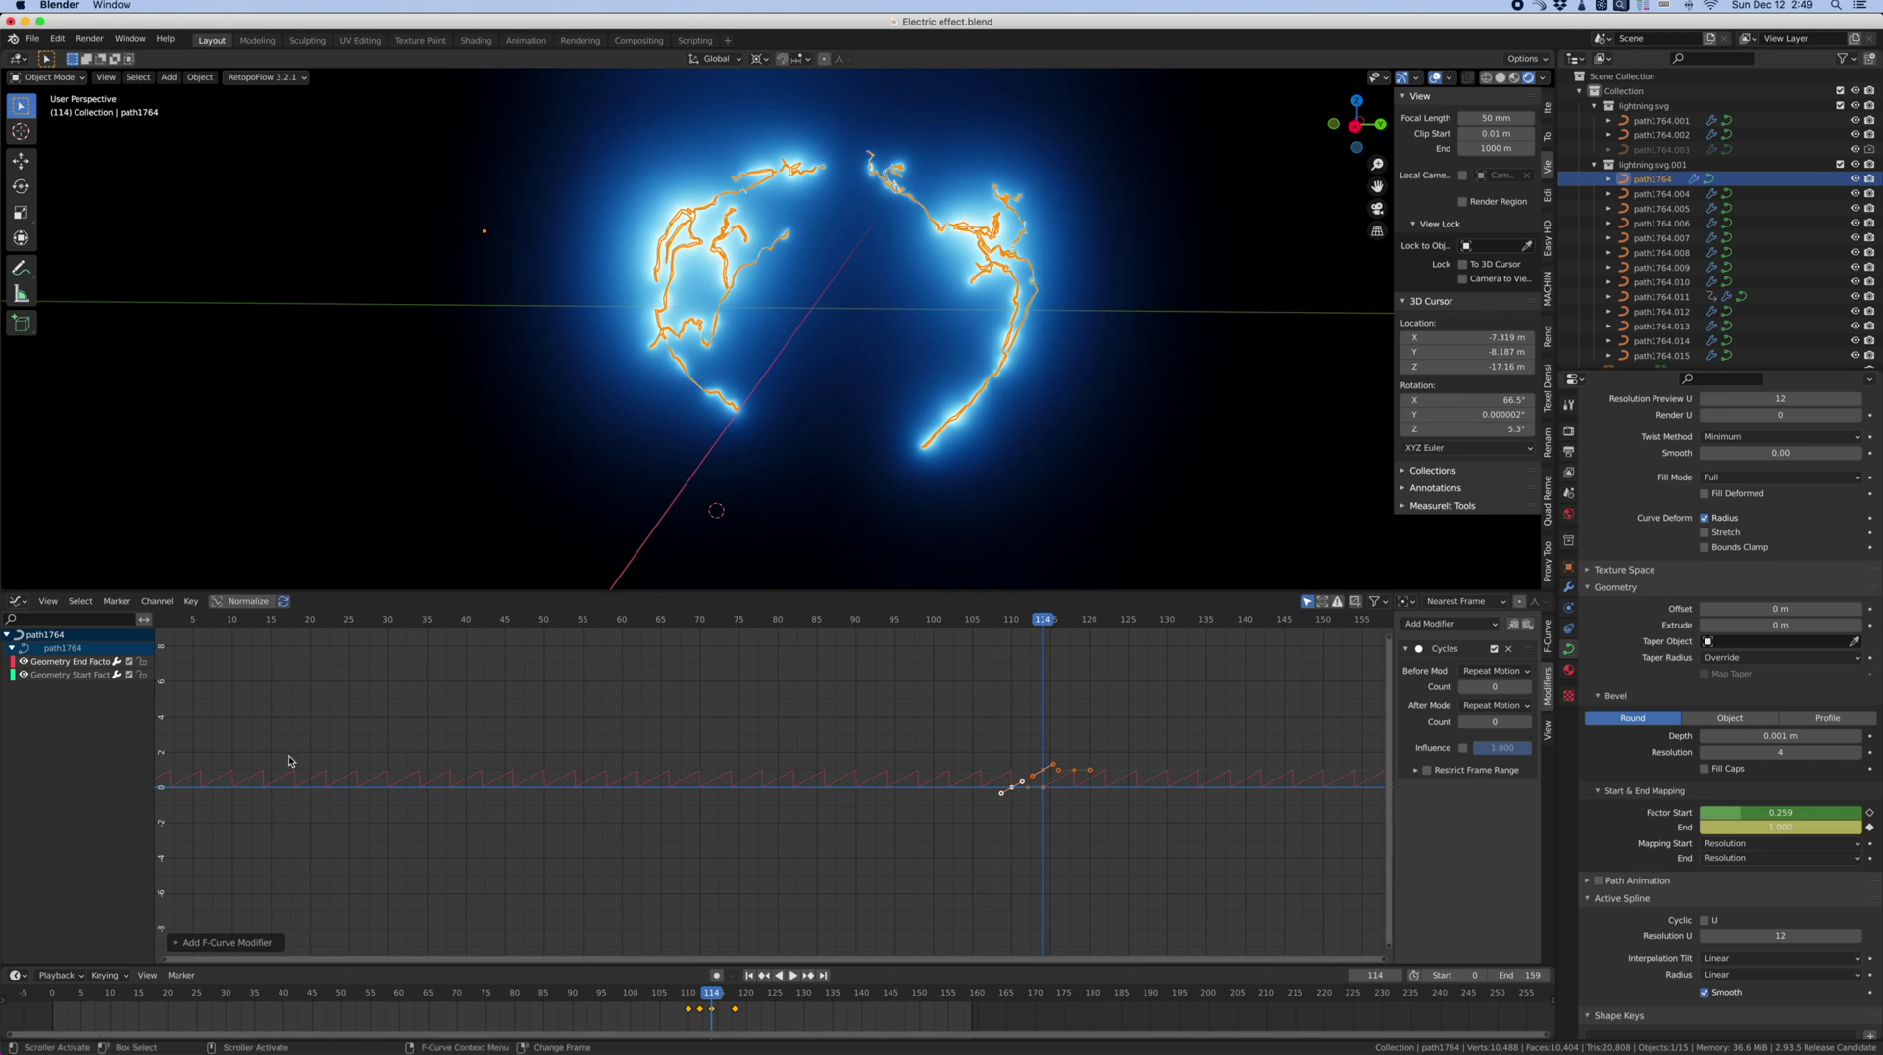
click(79, 676)
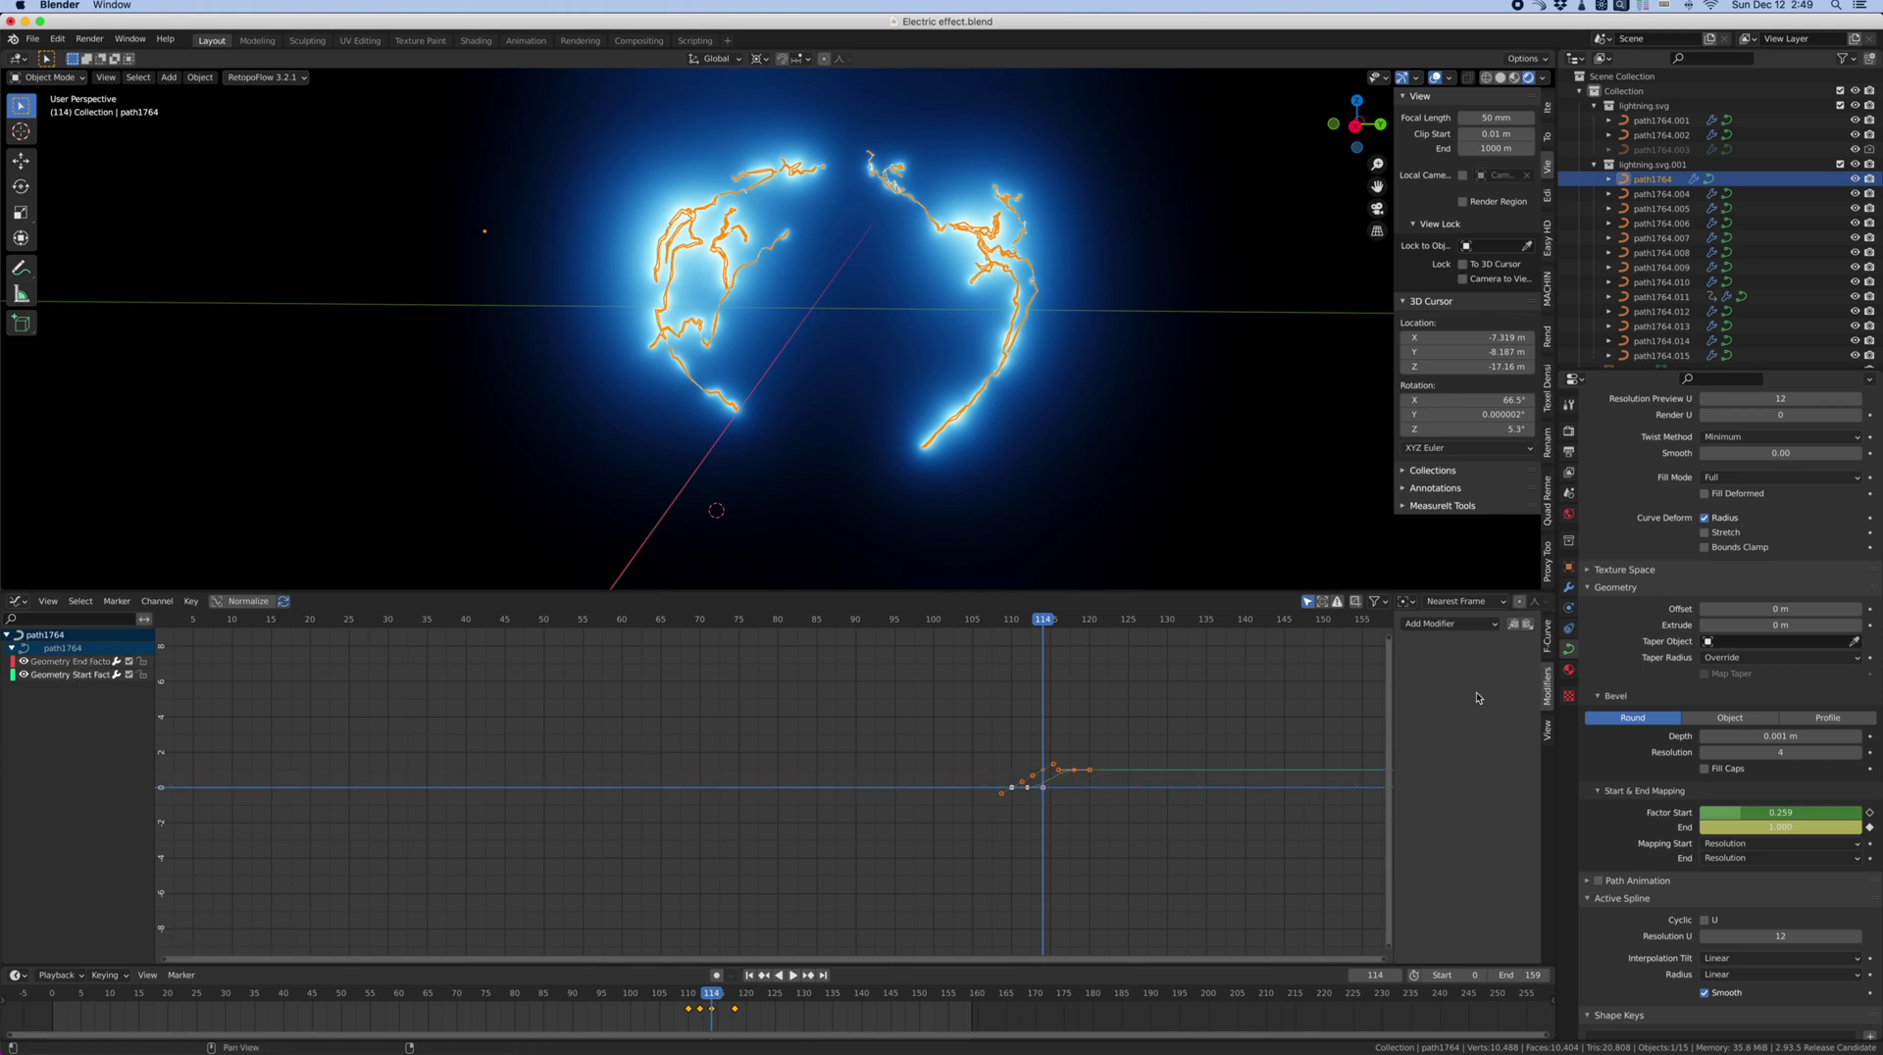
click(1465, 624)
click(1439, 691)
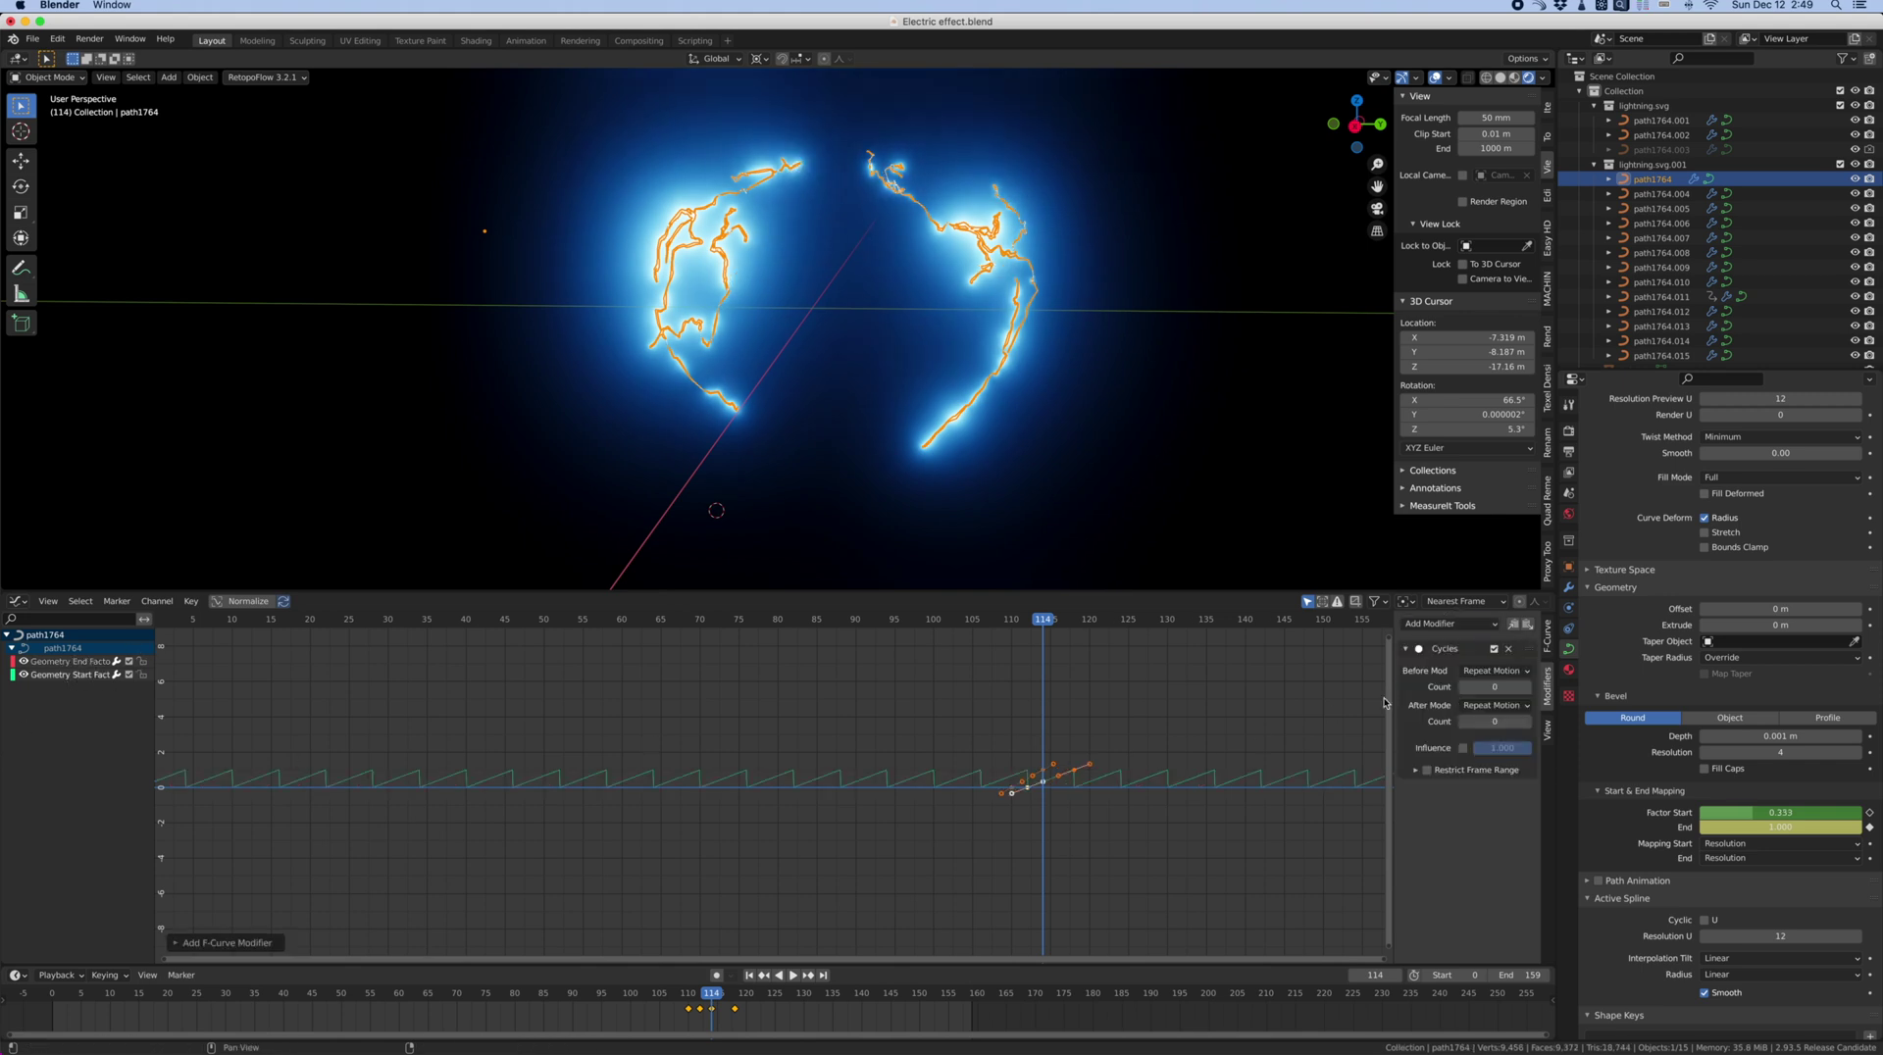
click(698, 618)
key(space)
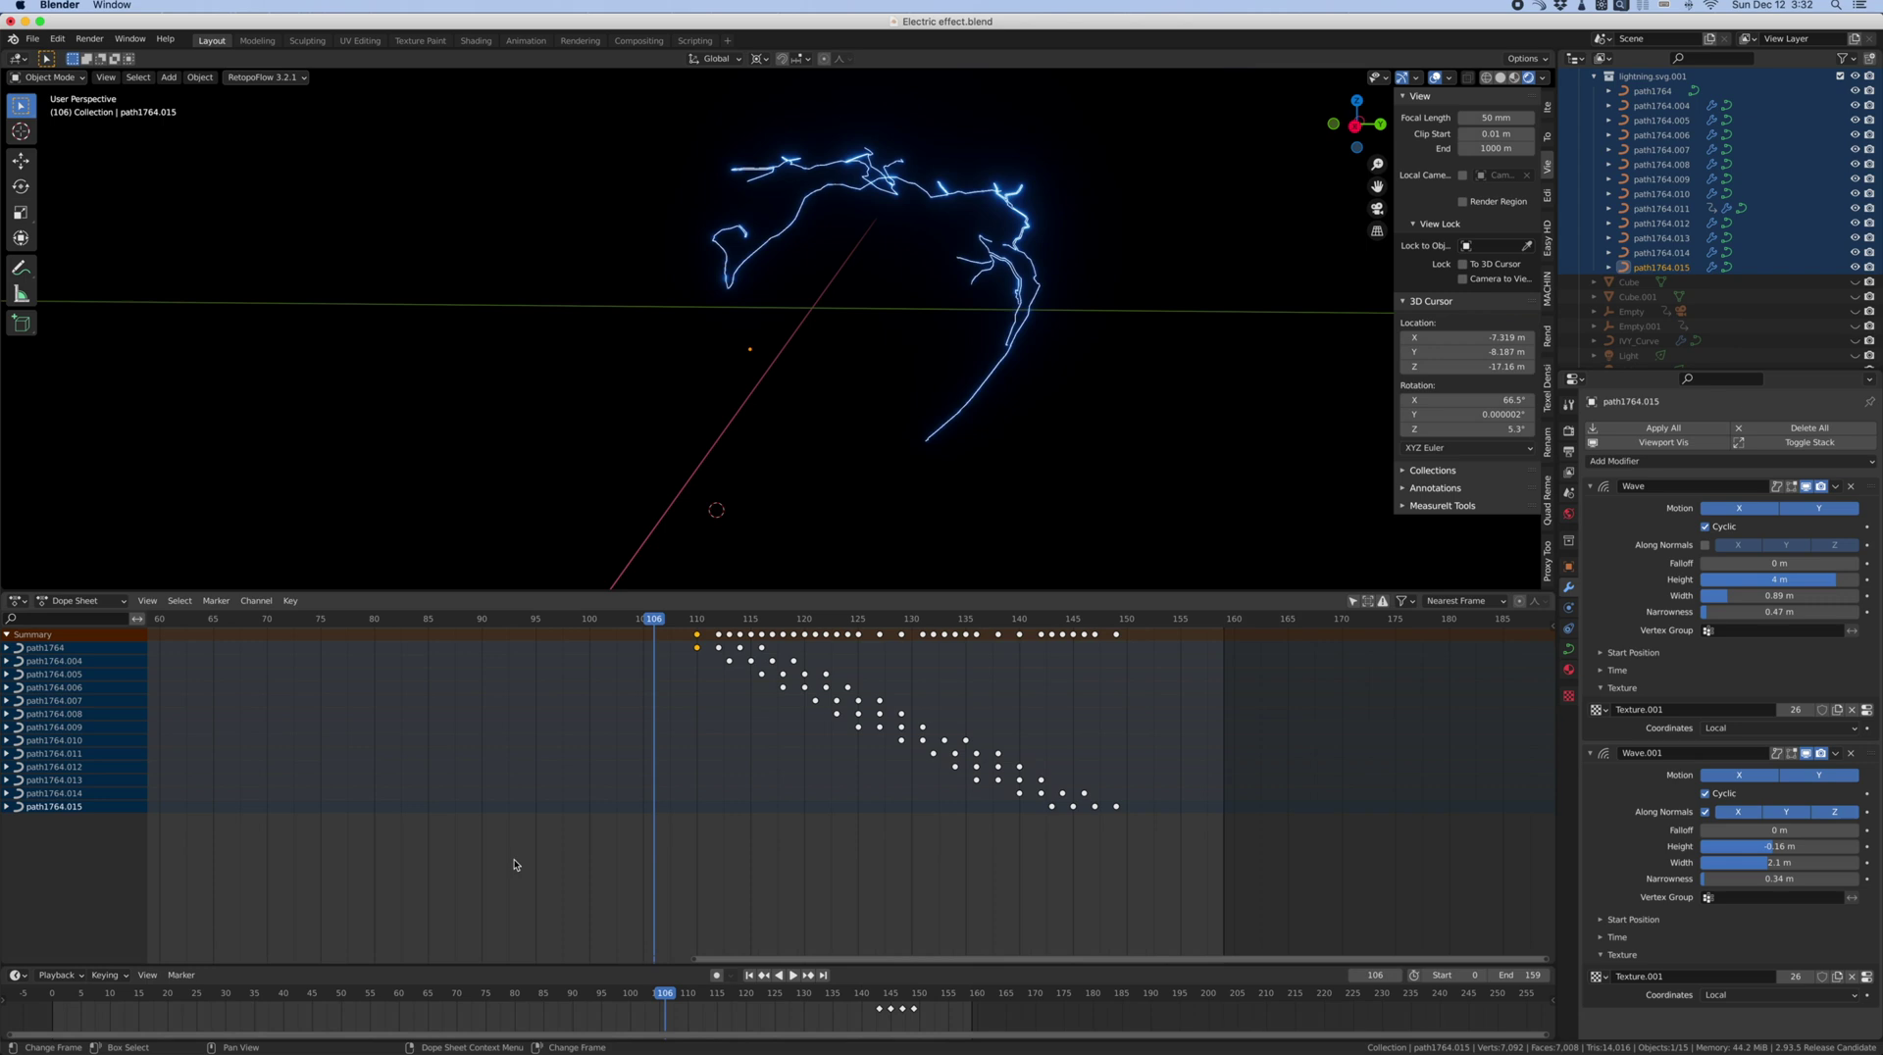
drag(533, 856, 1315, 601)
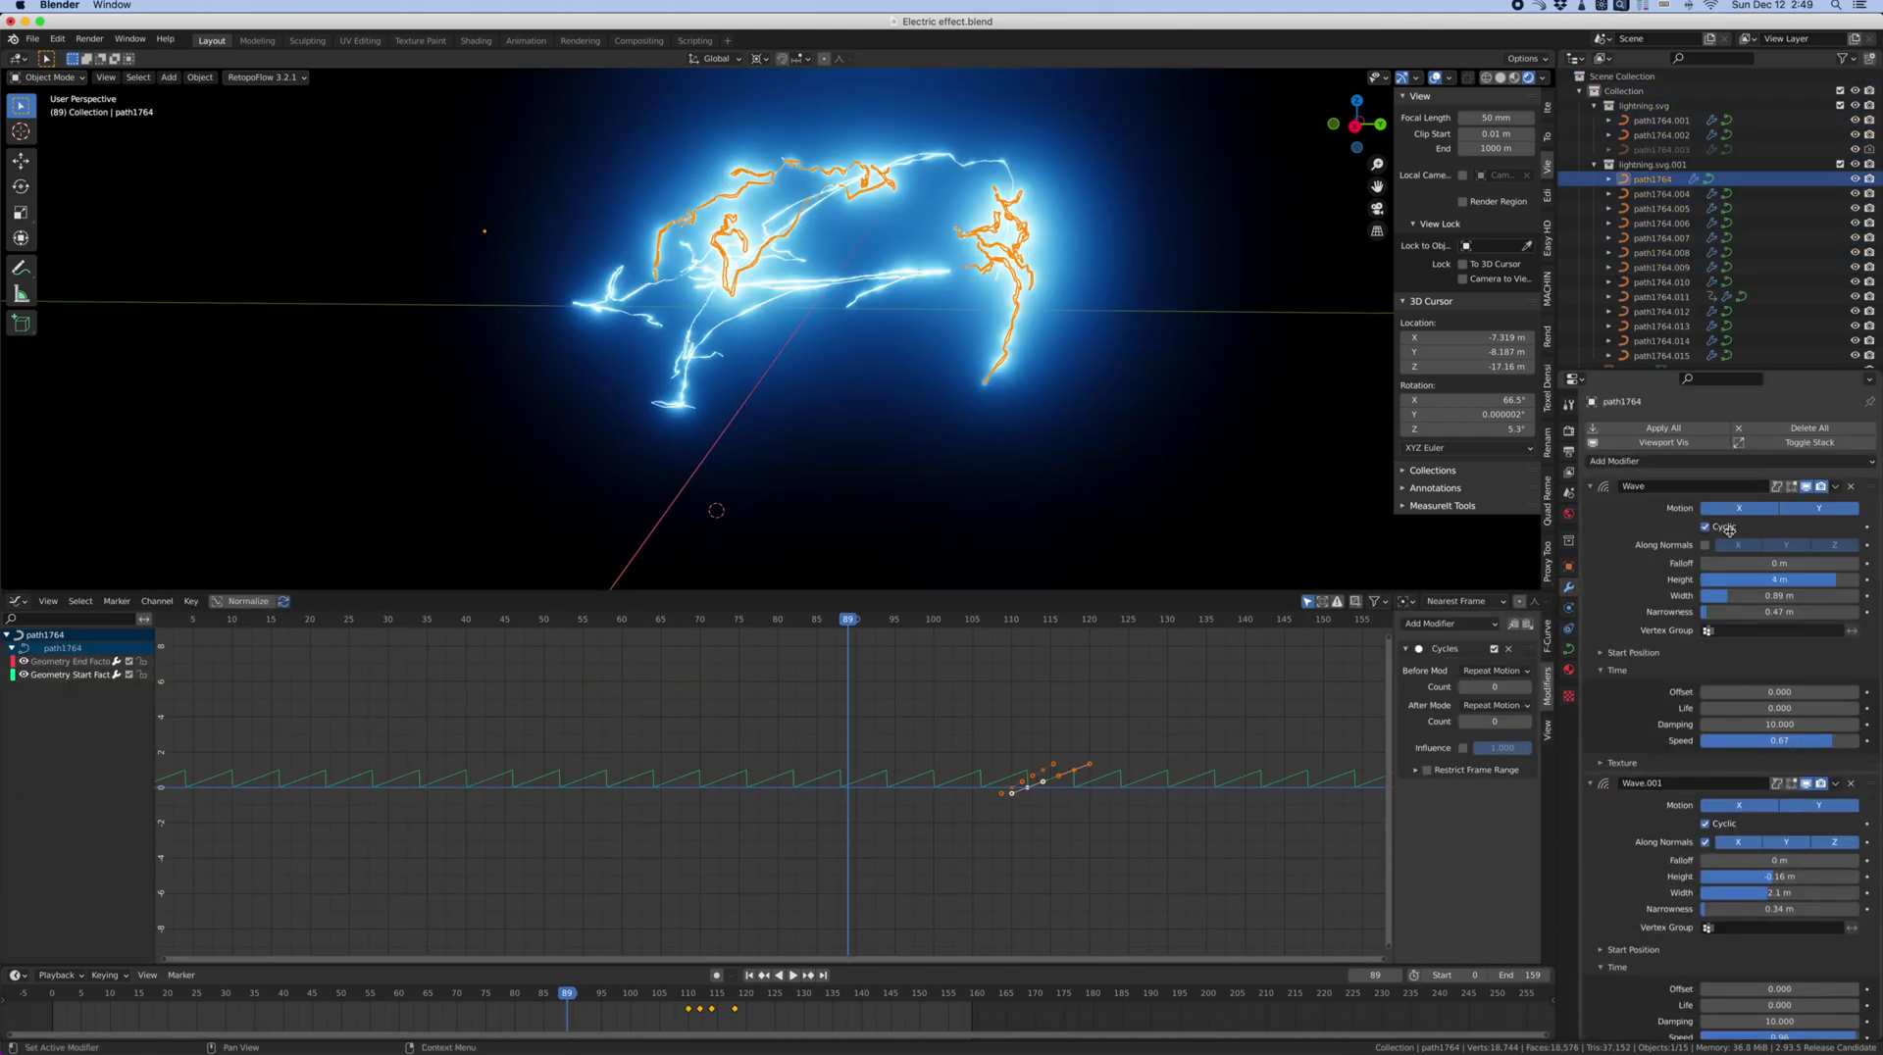
Step: Delete all Wave modifiers from the strokes and select paths path1764 through path1764.015
click(1809, 427)
click(1763, 424)
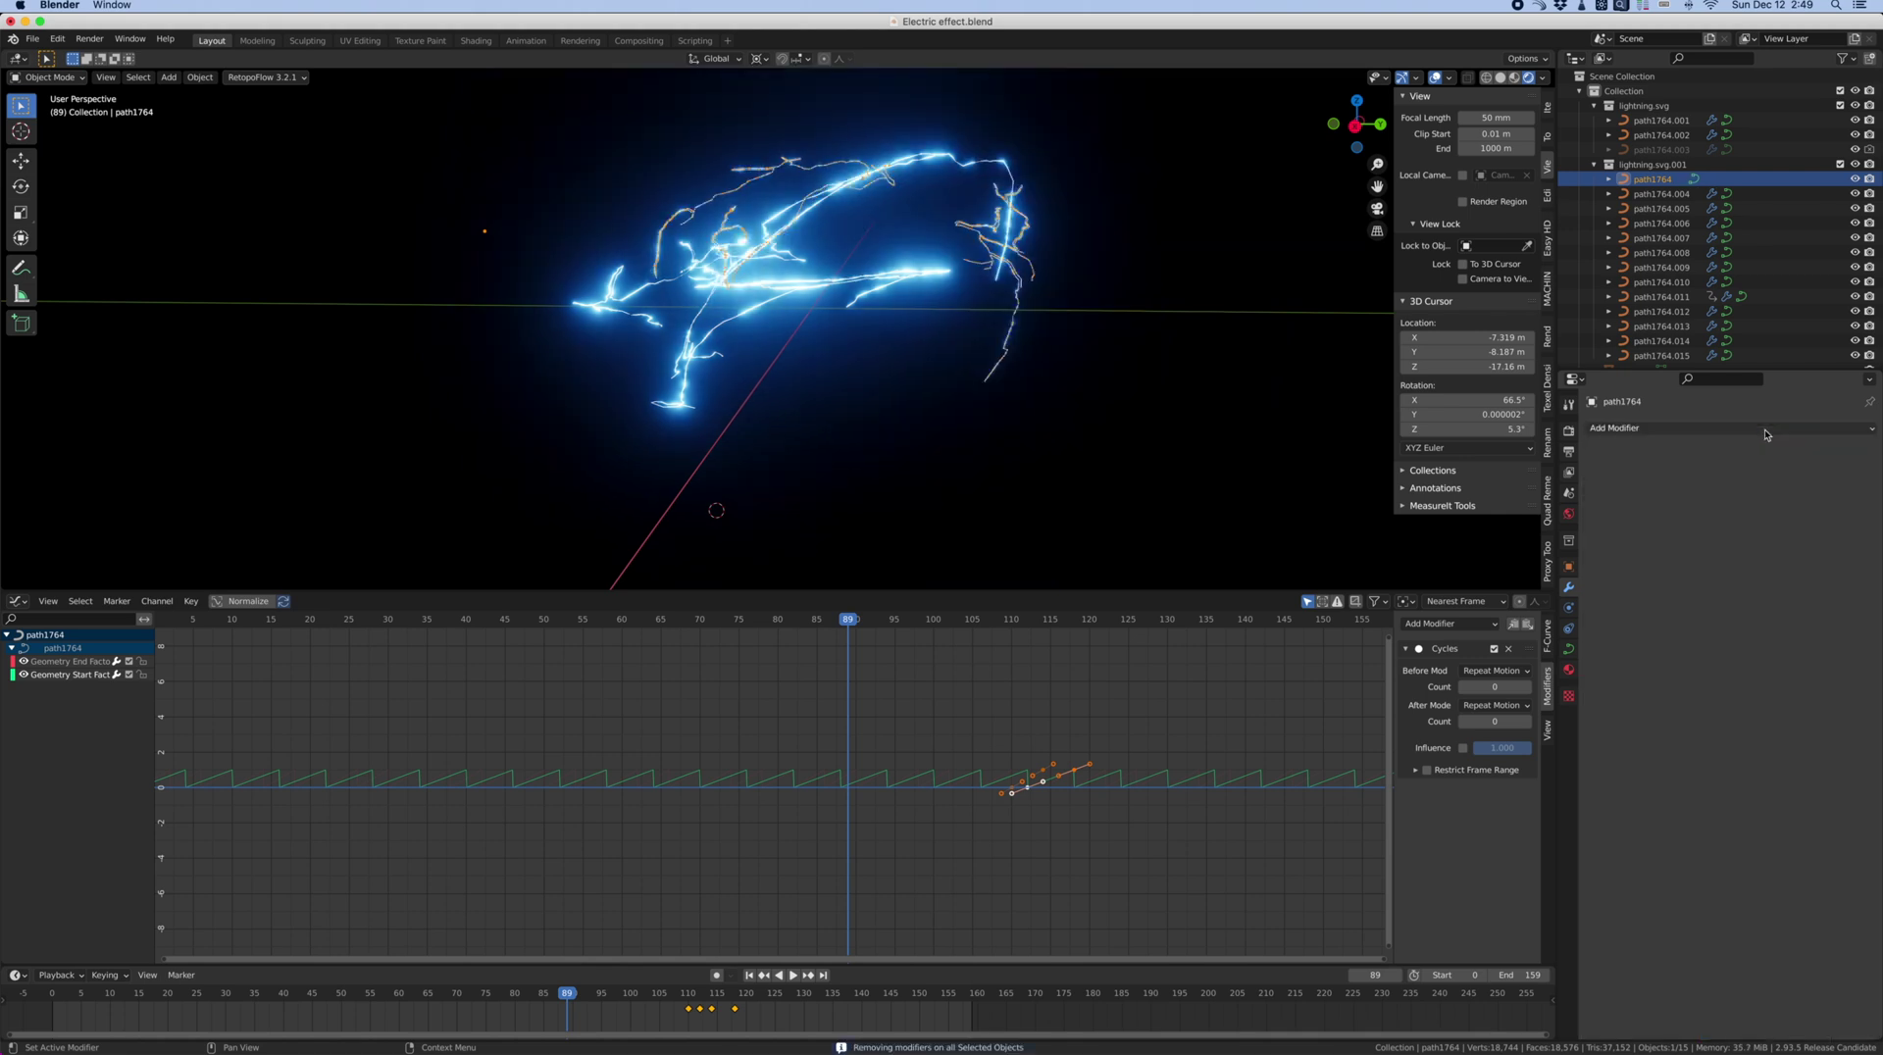
scroll(1658, 181, down, 2)
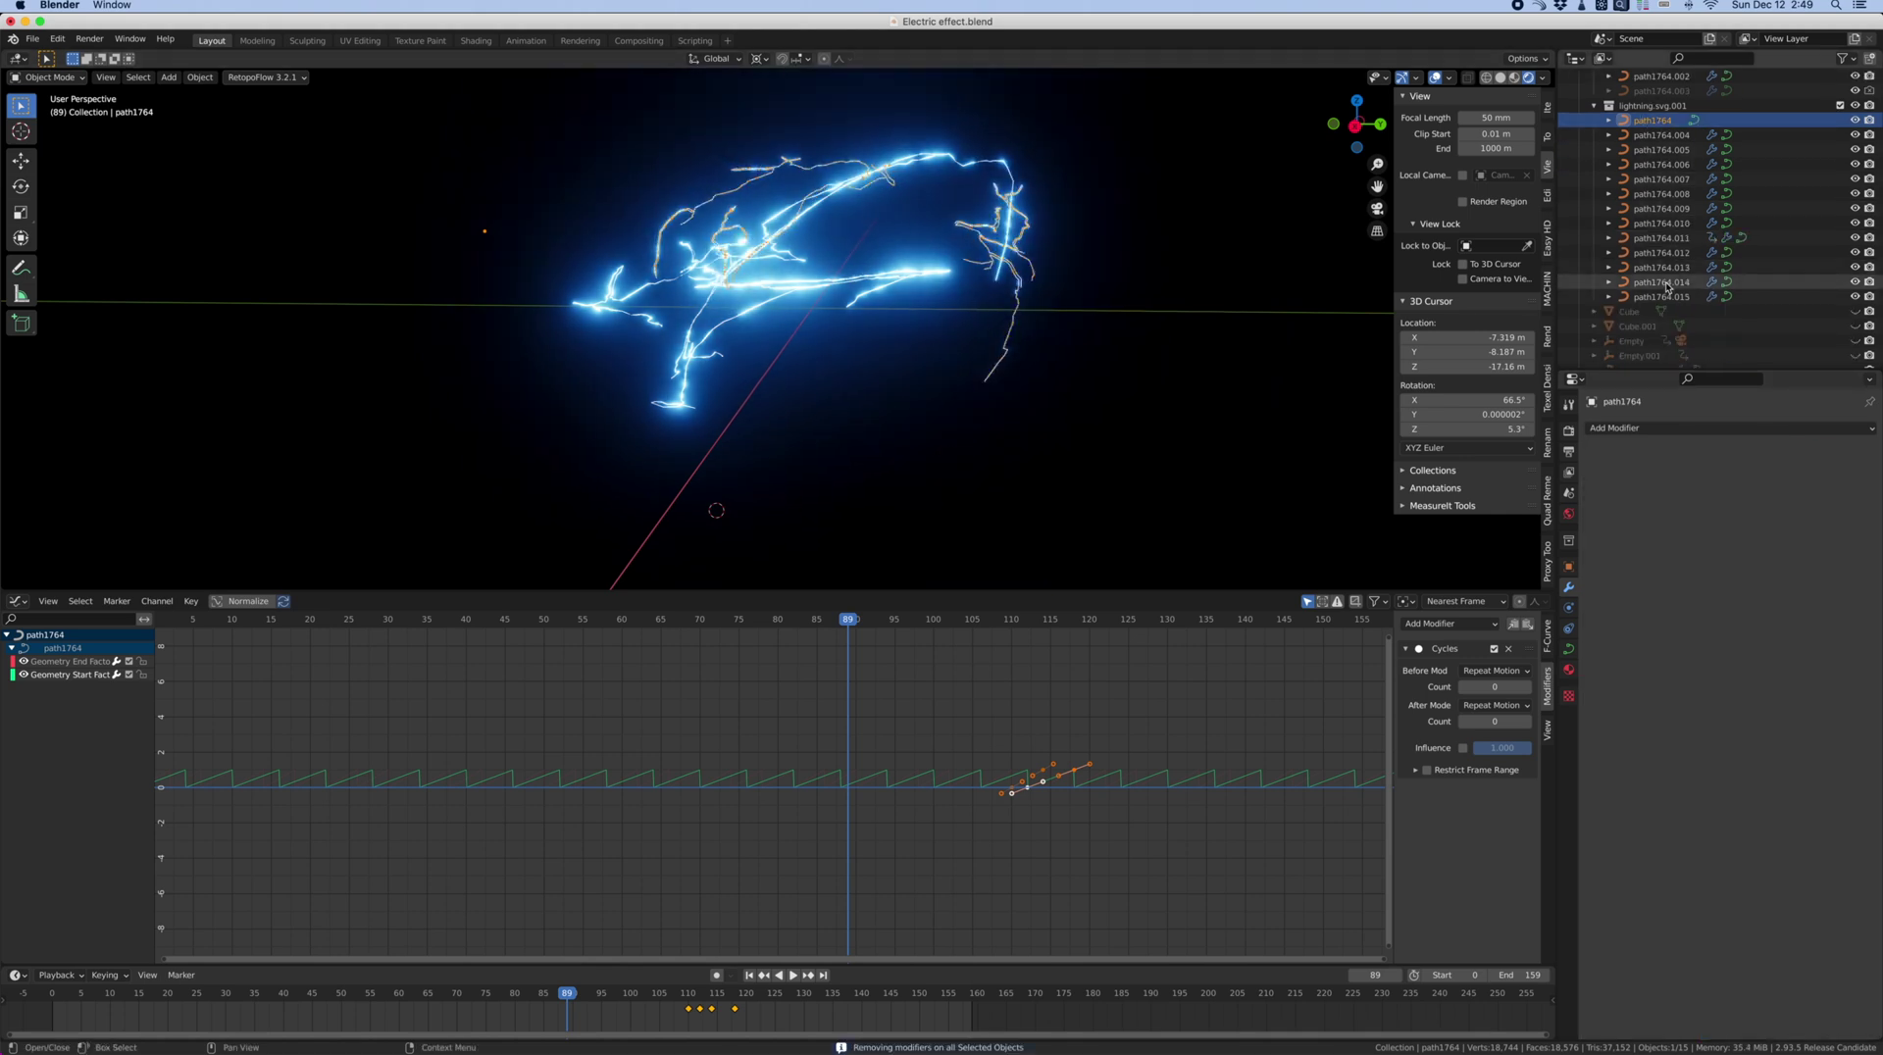
shift+click(1660, 297)
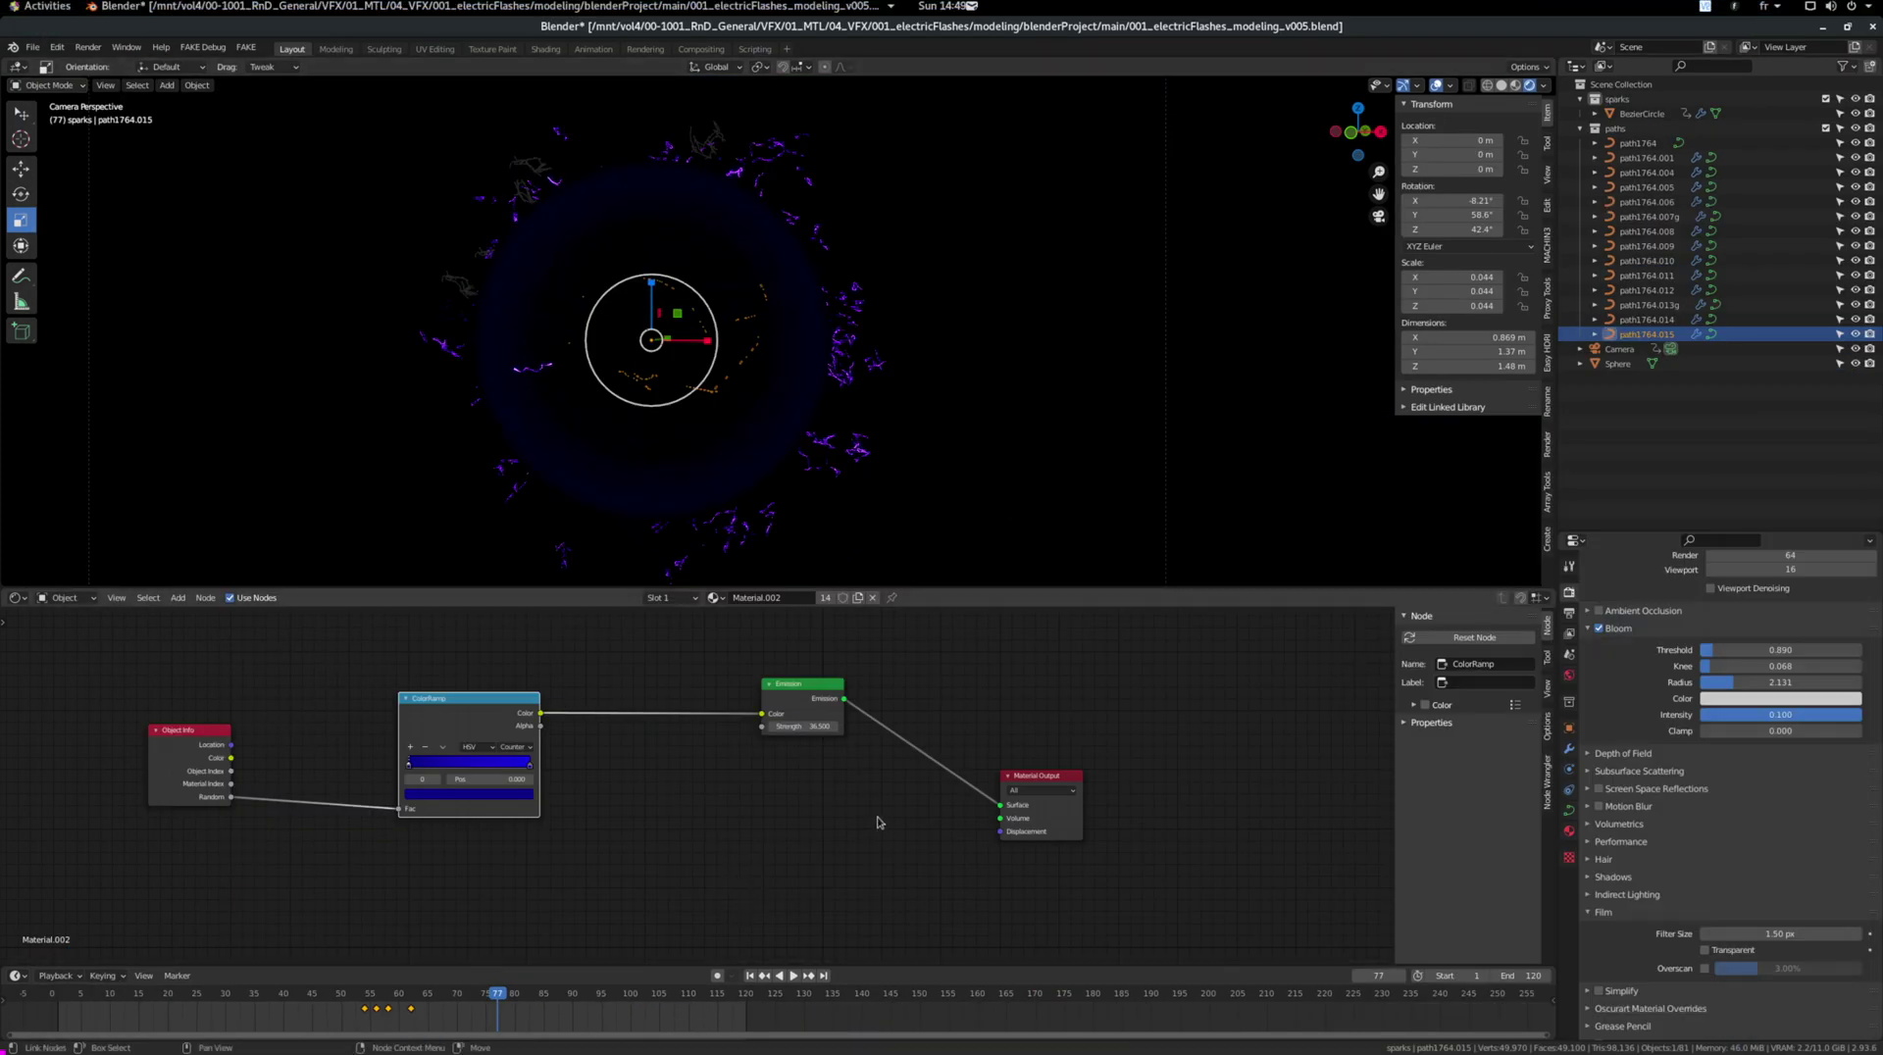
Step: Zoom into Material.002's node tree, move the Emission node and select the ColorRamp
scroll(822, 813, up, 1)
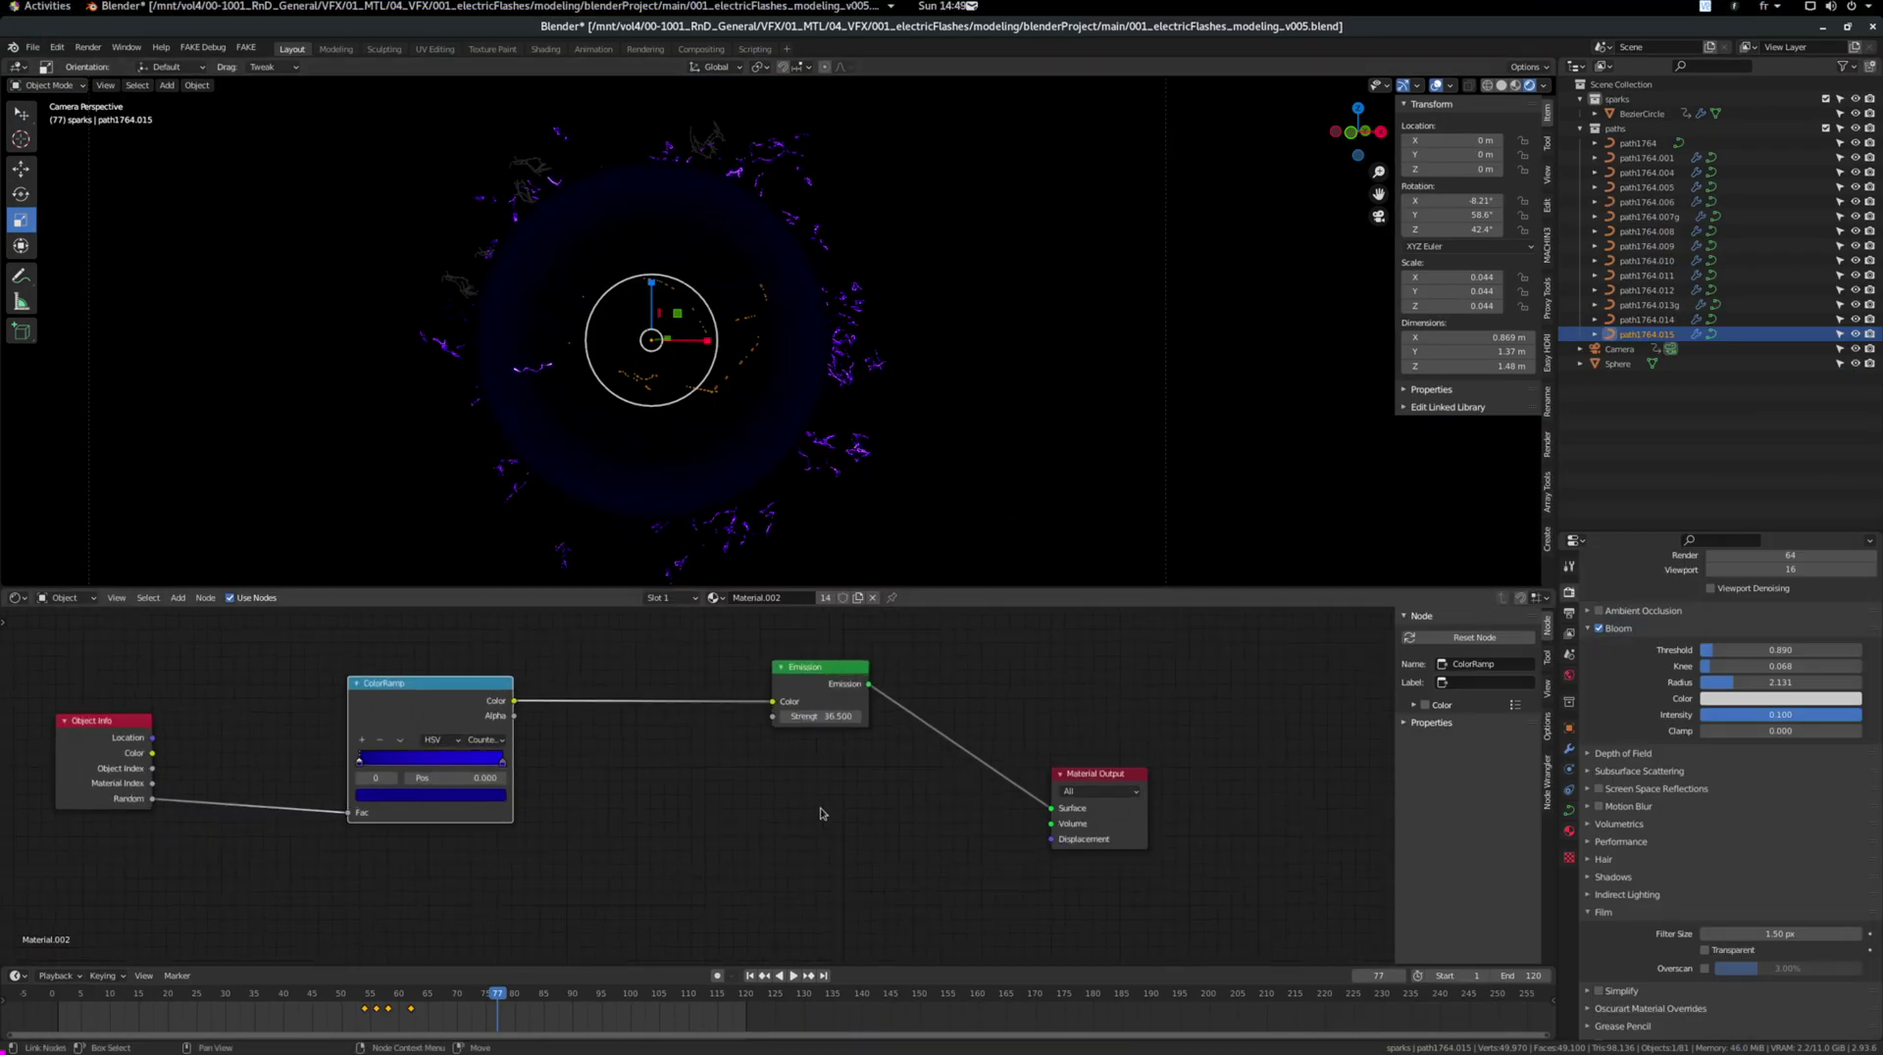
scroll(822, 813, up, 2)
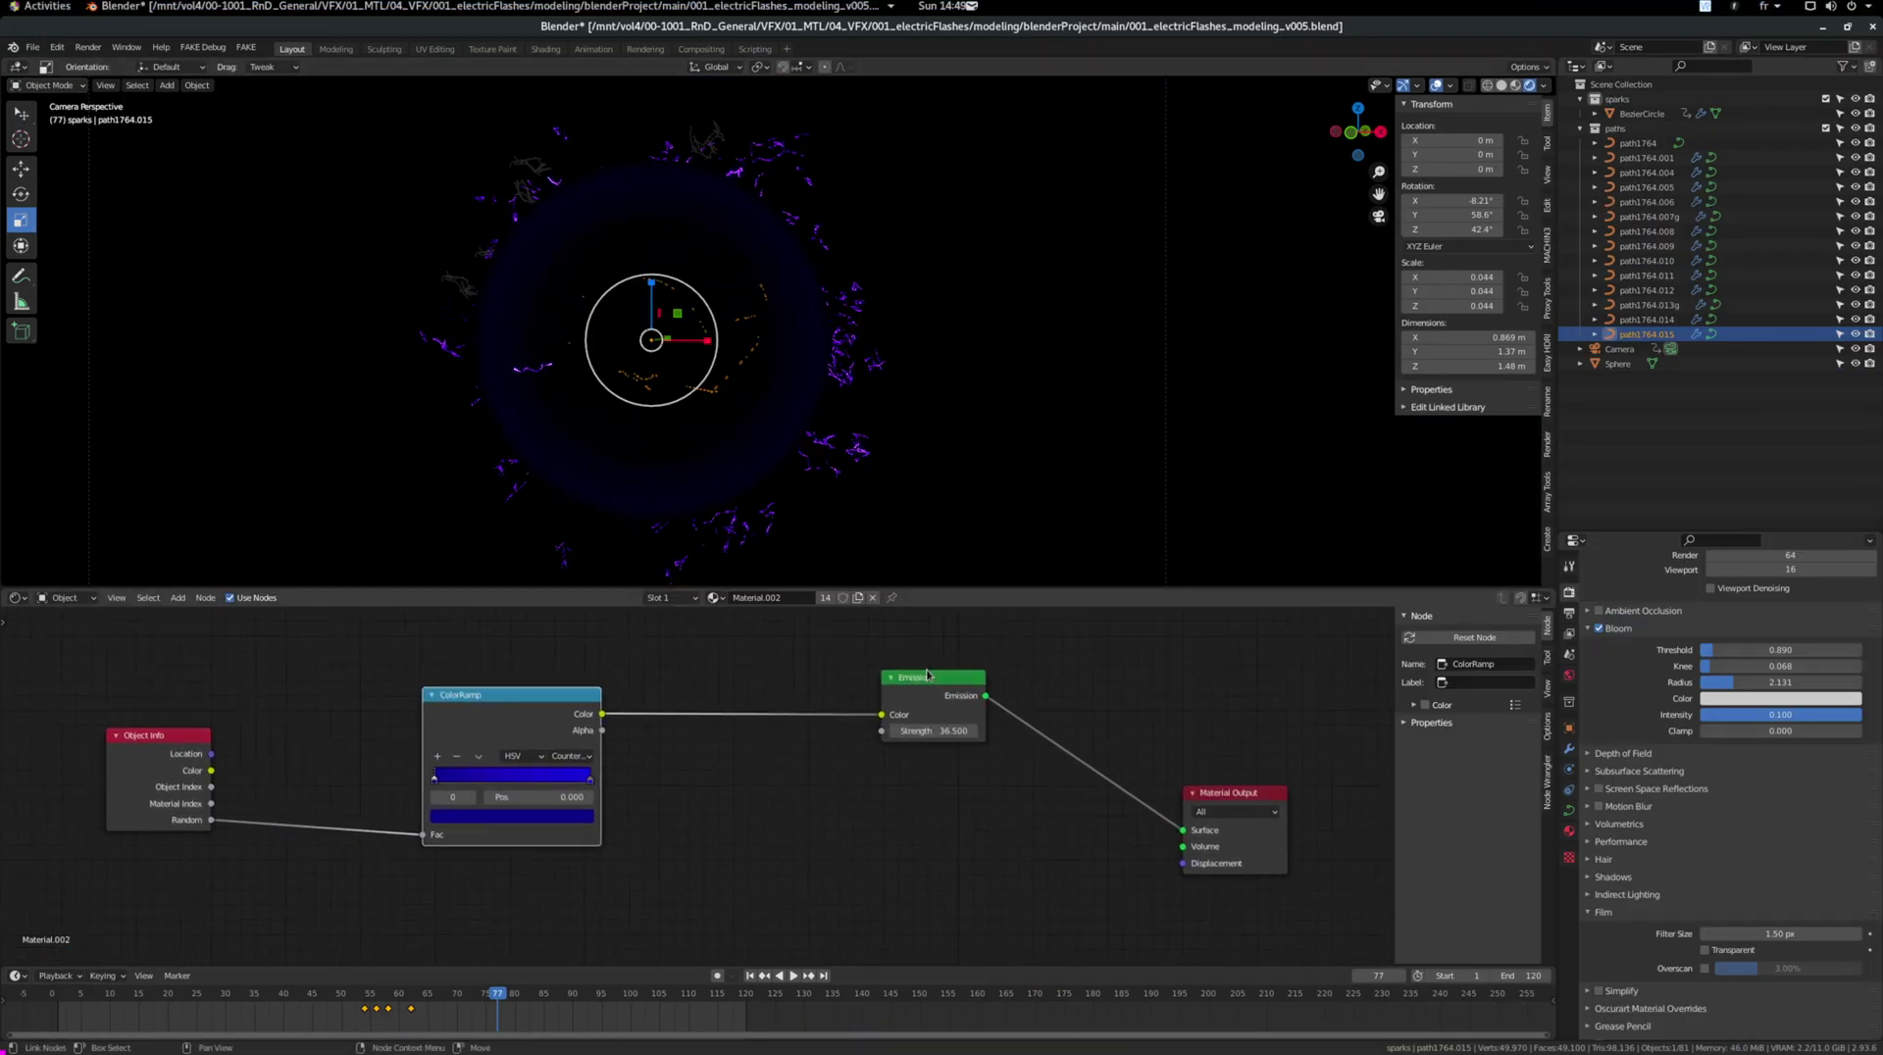
drag(926, 676, 884, 697)
middle_drag(558, 732, 673, 719)
click(607, 693)
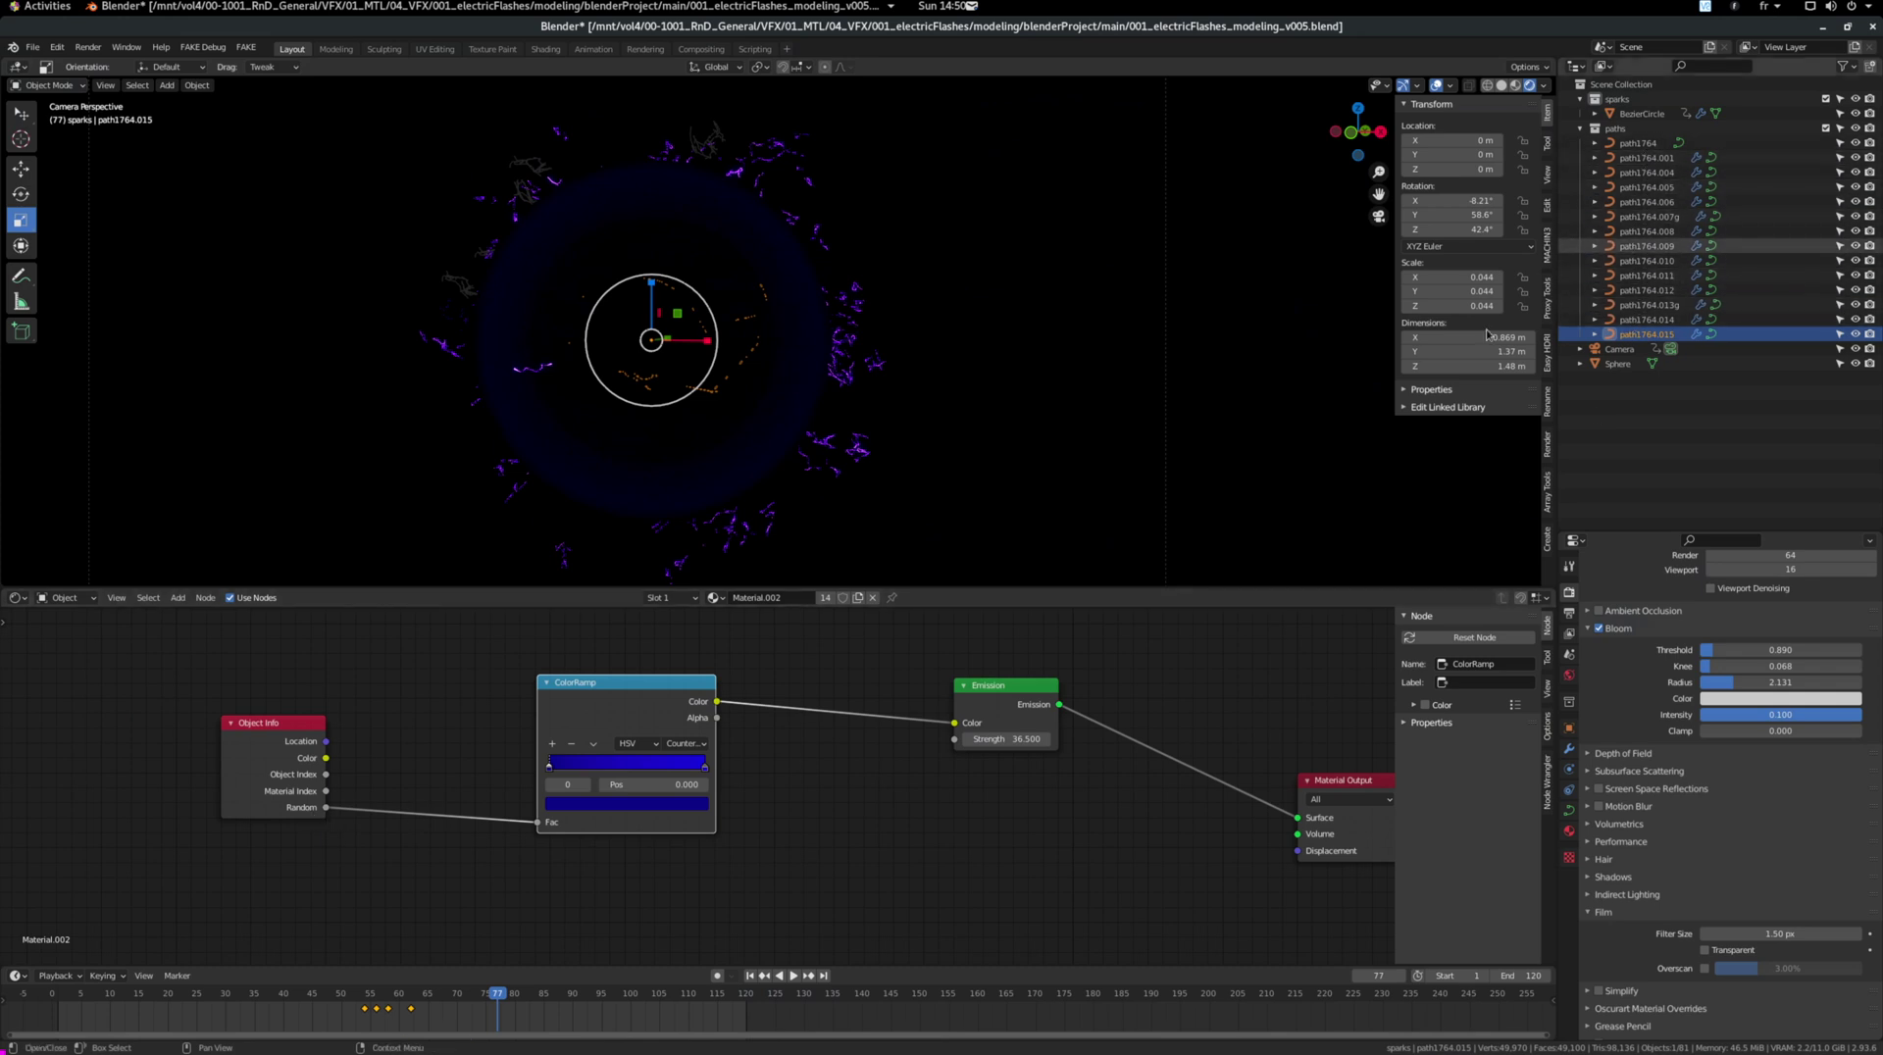
scroll(490, 830, up, 3)
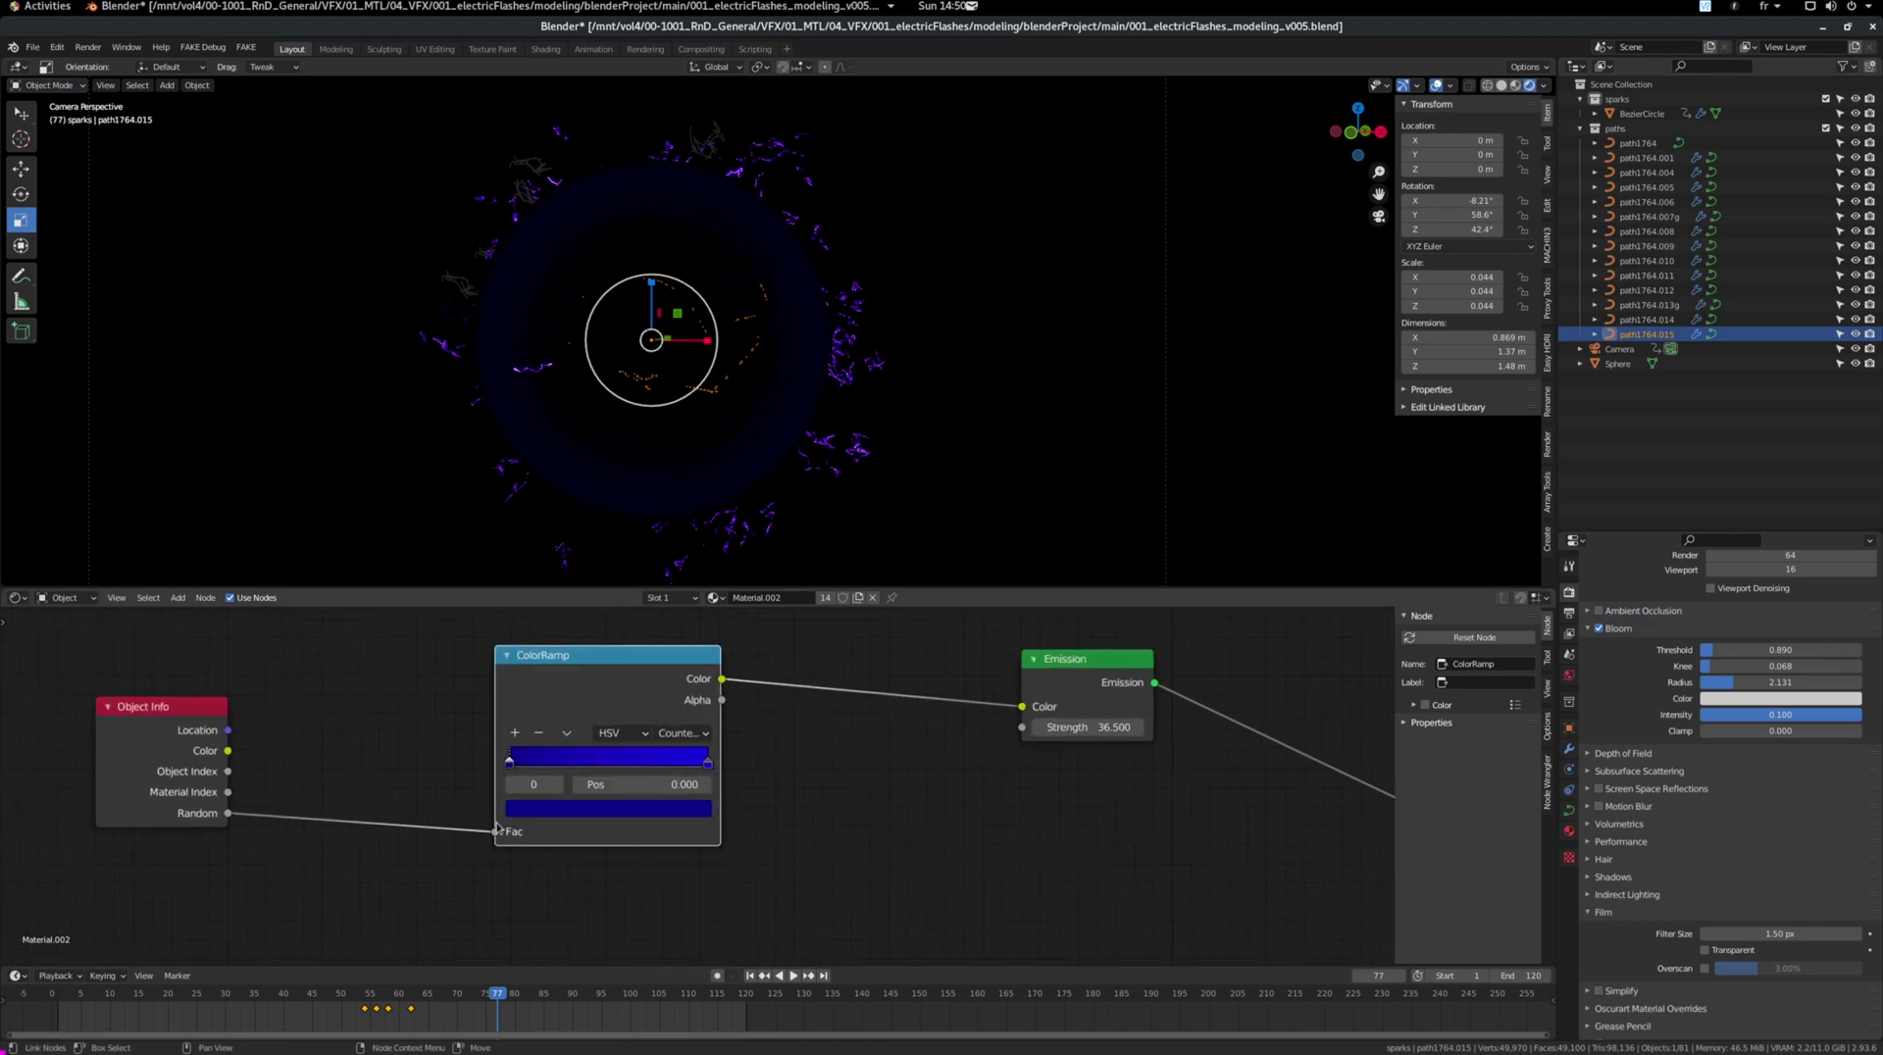
Step: Recolor the ColorRamp stop orange and set HSV clockwise hue interpolation
click(614, 821)
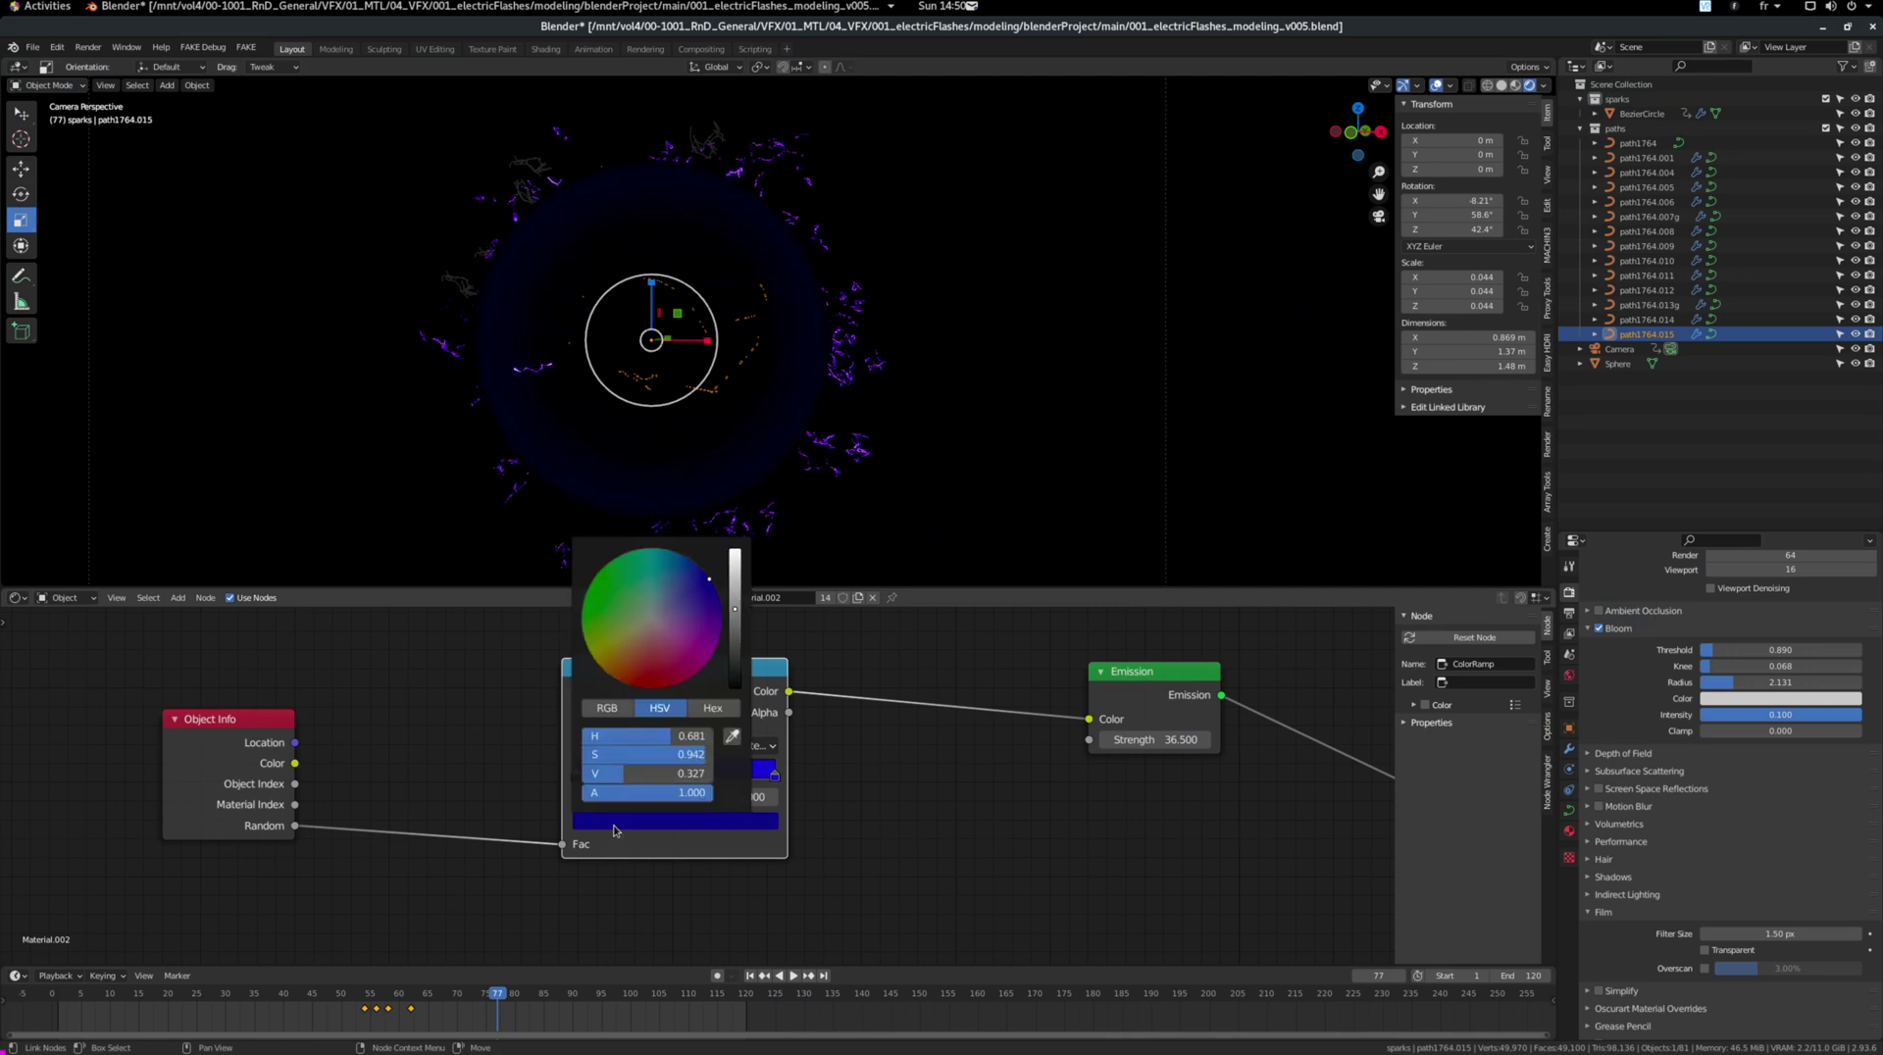
click(594, 670)
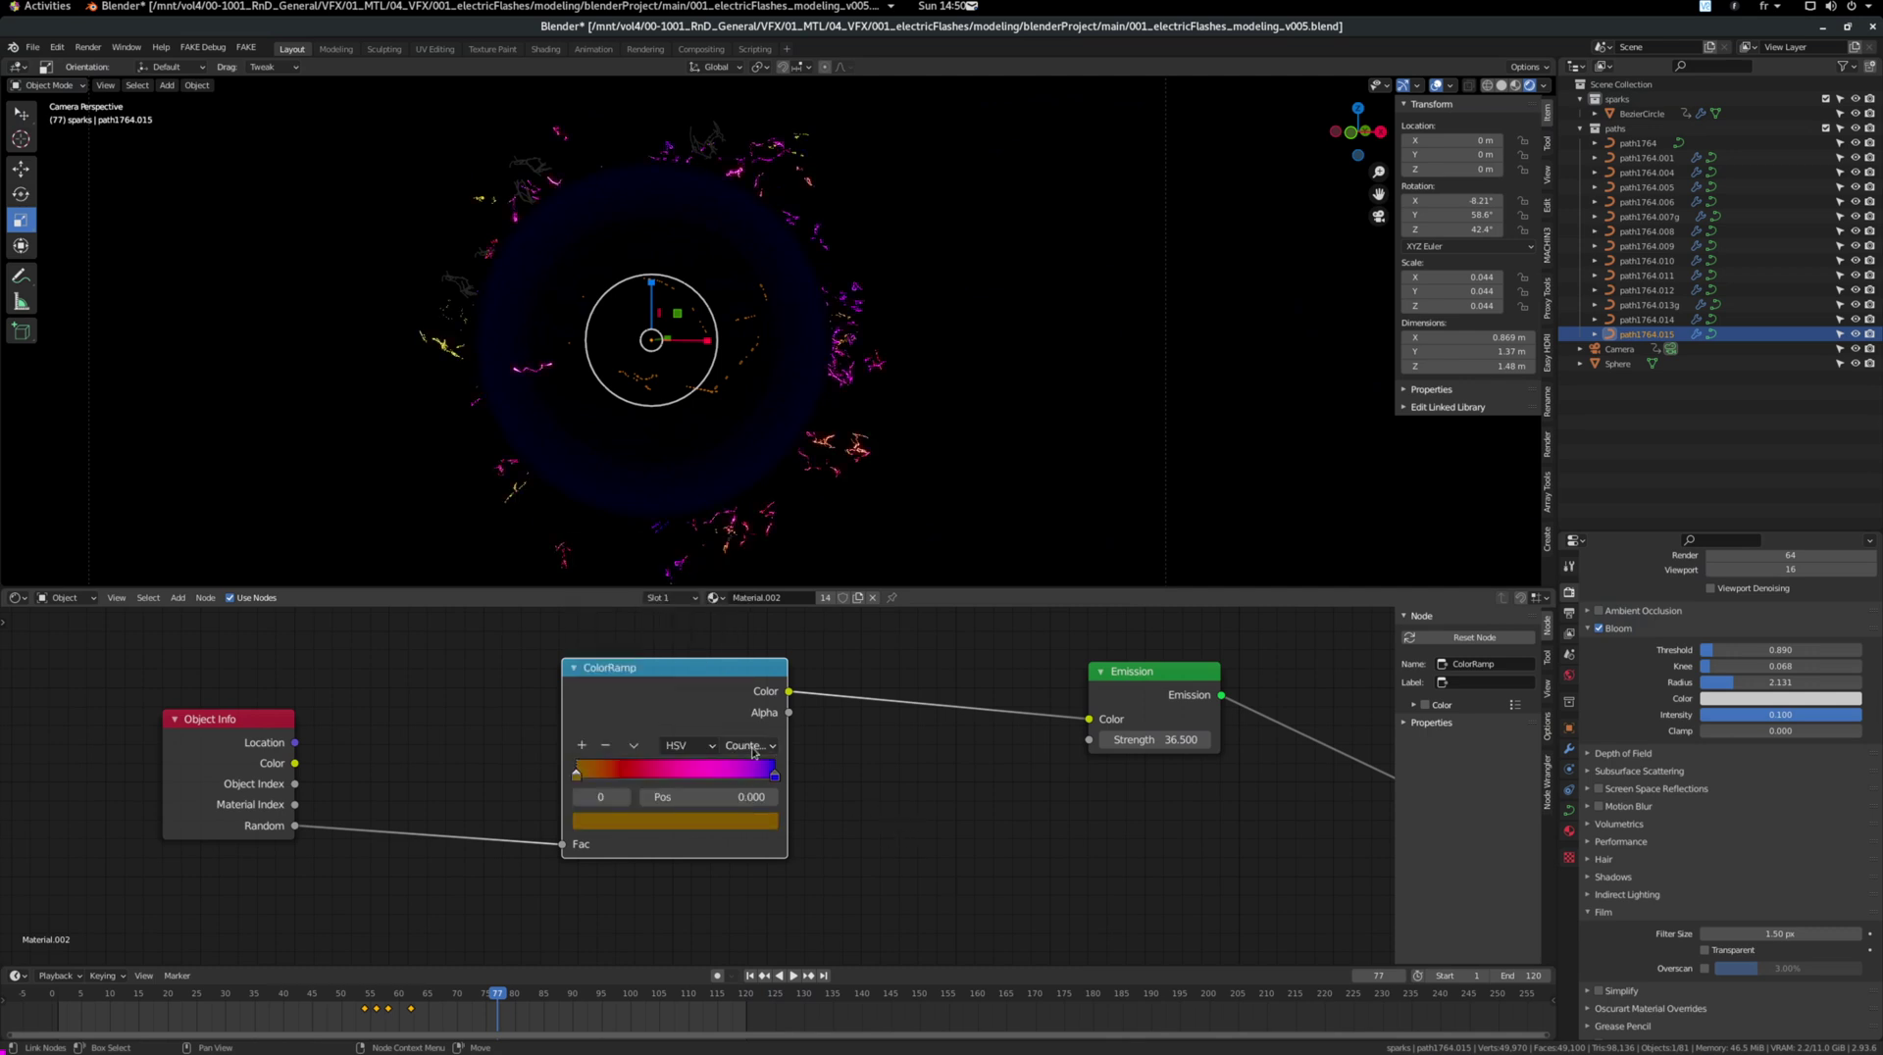
click(755, 827)
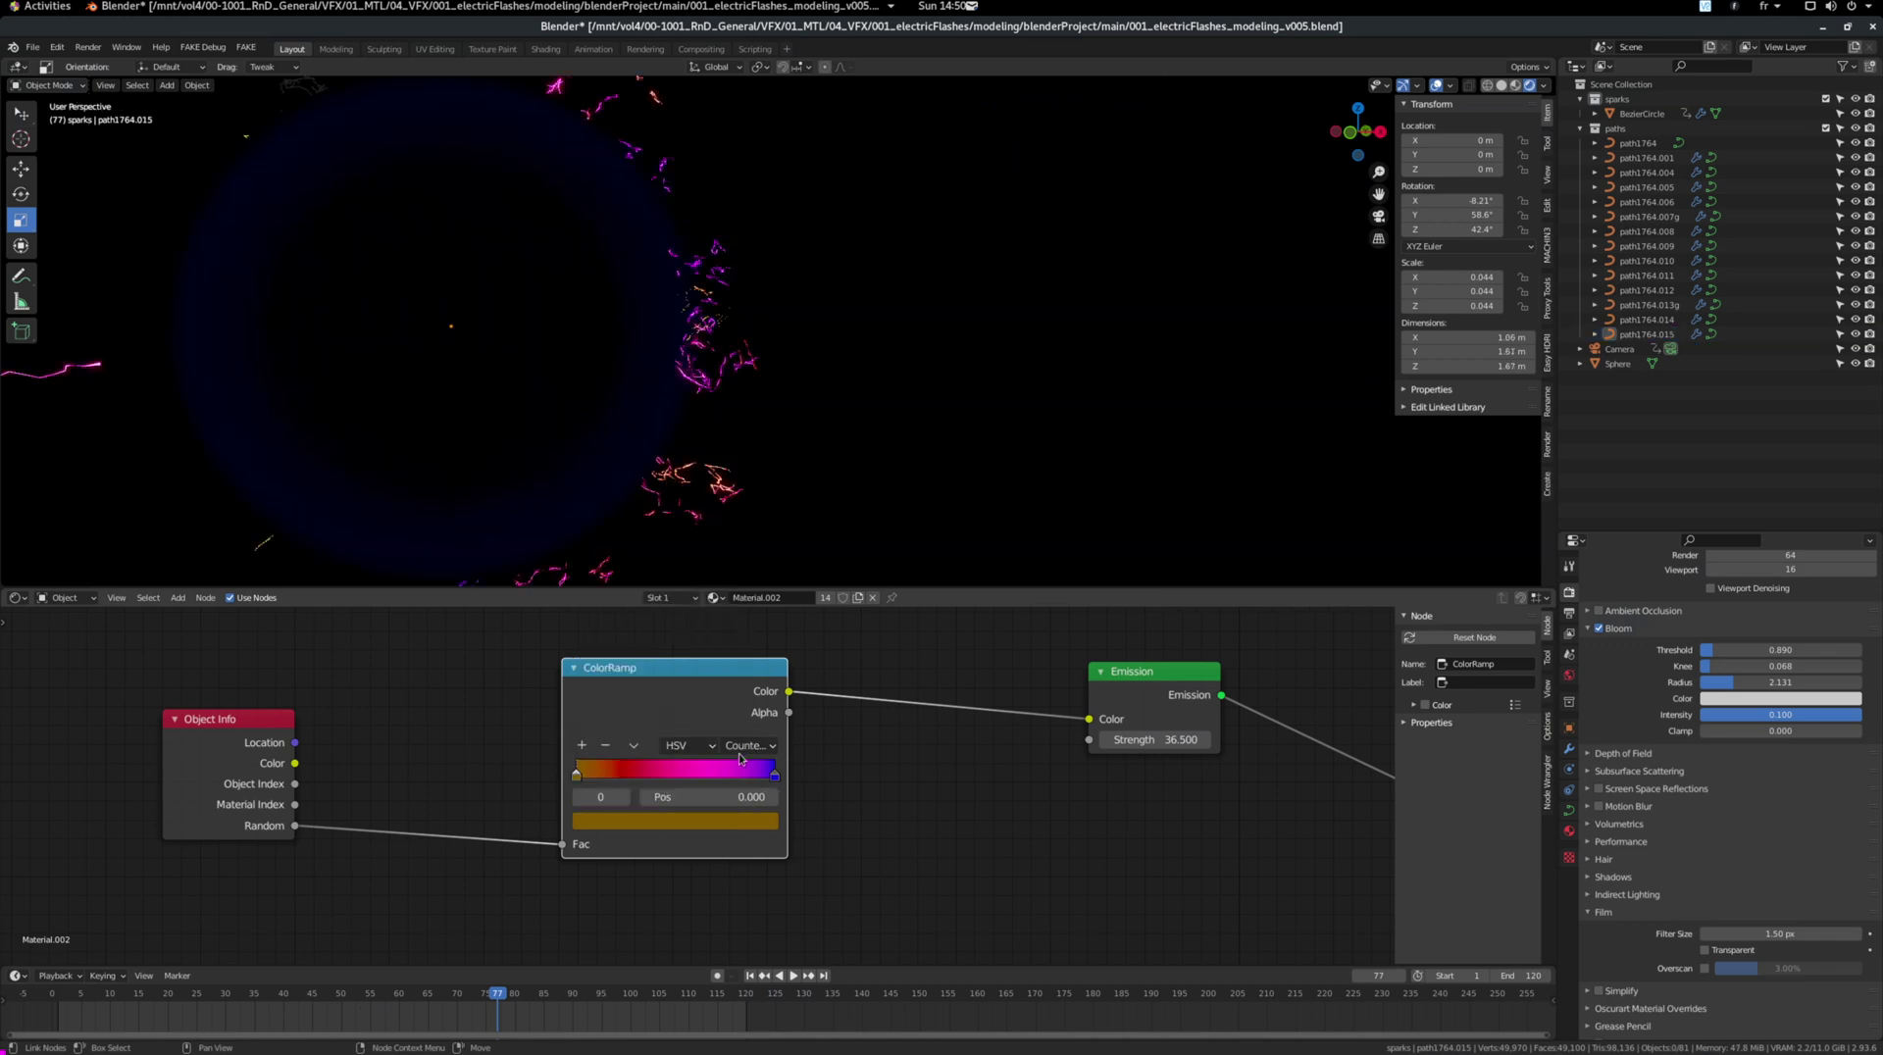
click(748, 745)
click(748, 809)
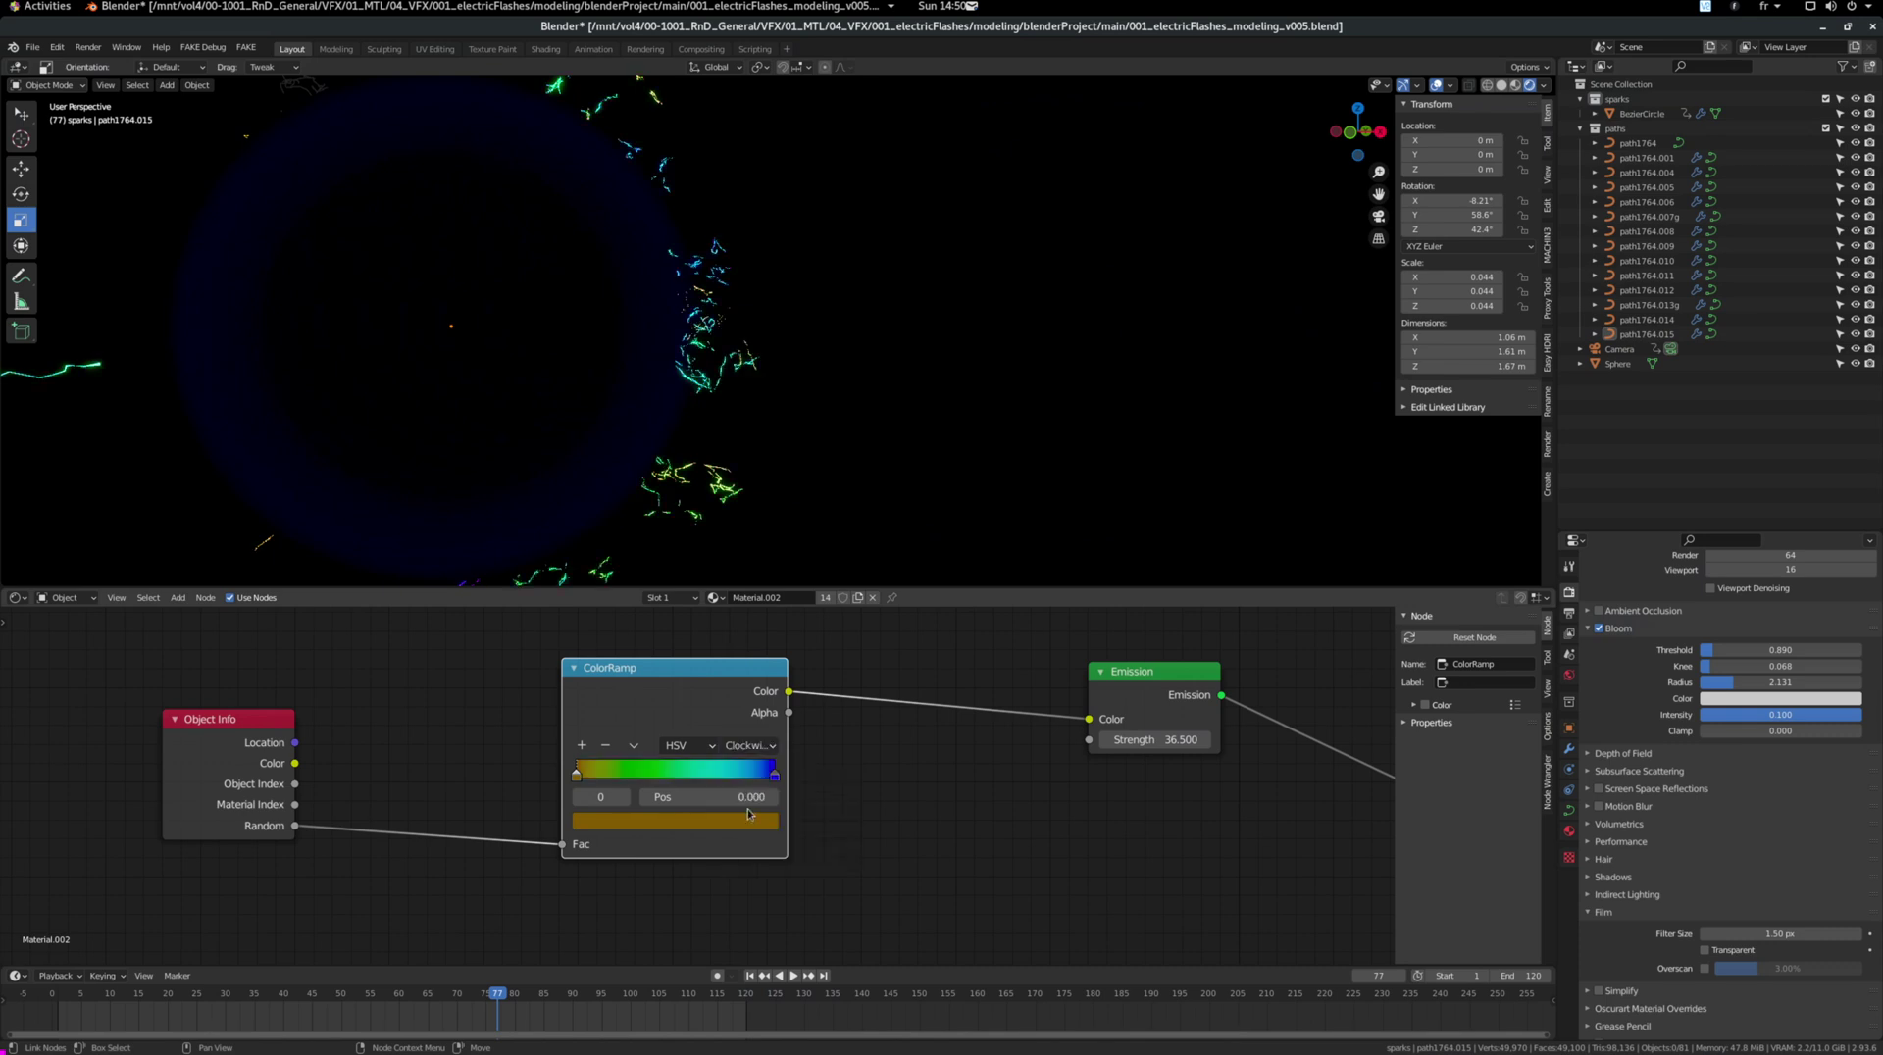
Step: Shift the first ramp stop's hue to purple for rainbow-colored sparks
shift+middle_drag(884, 315, 874, 373)
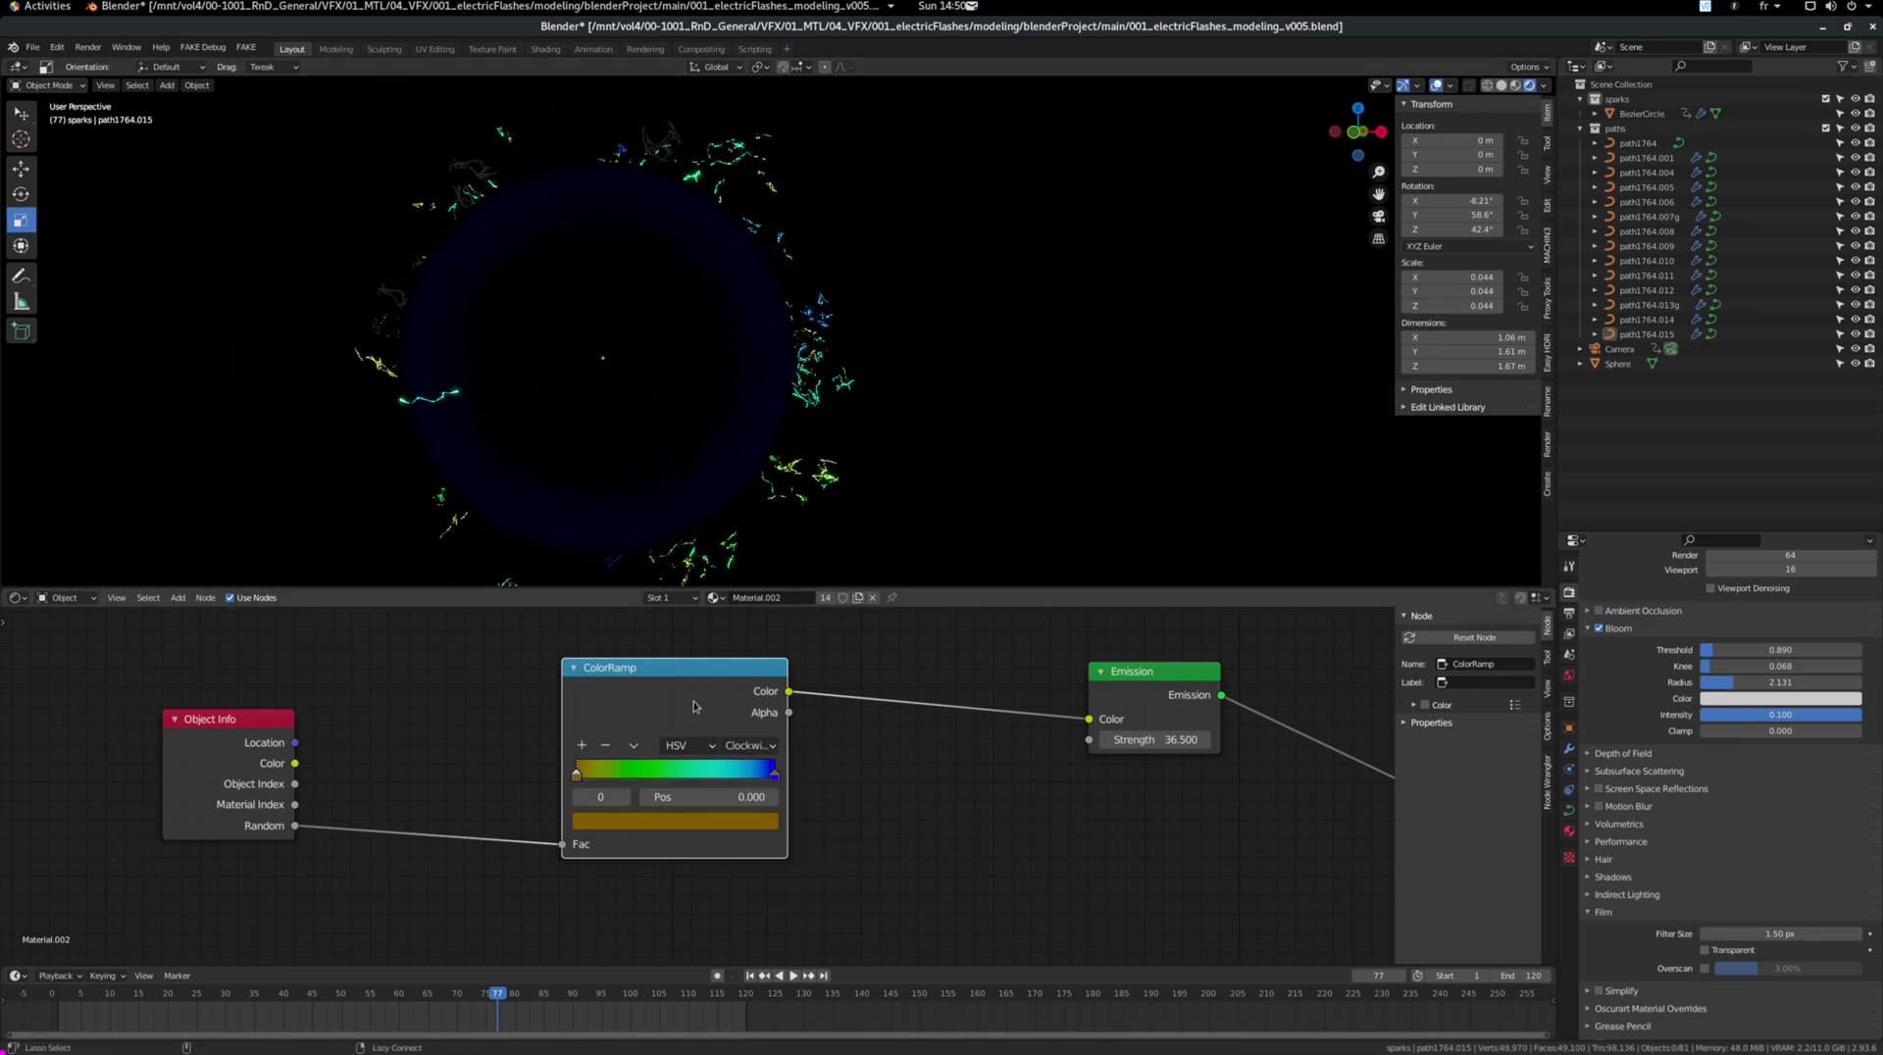
click(655, 821)
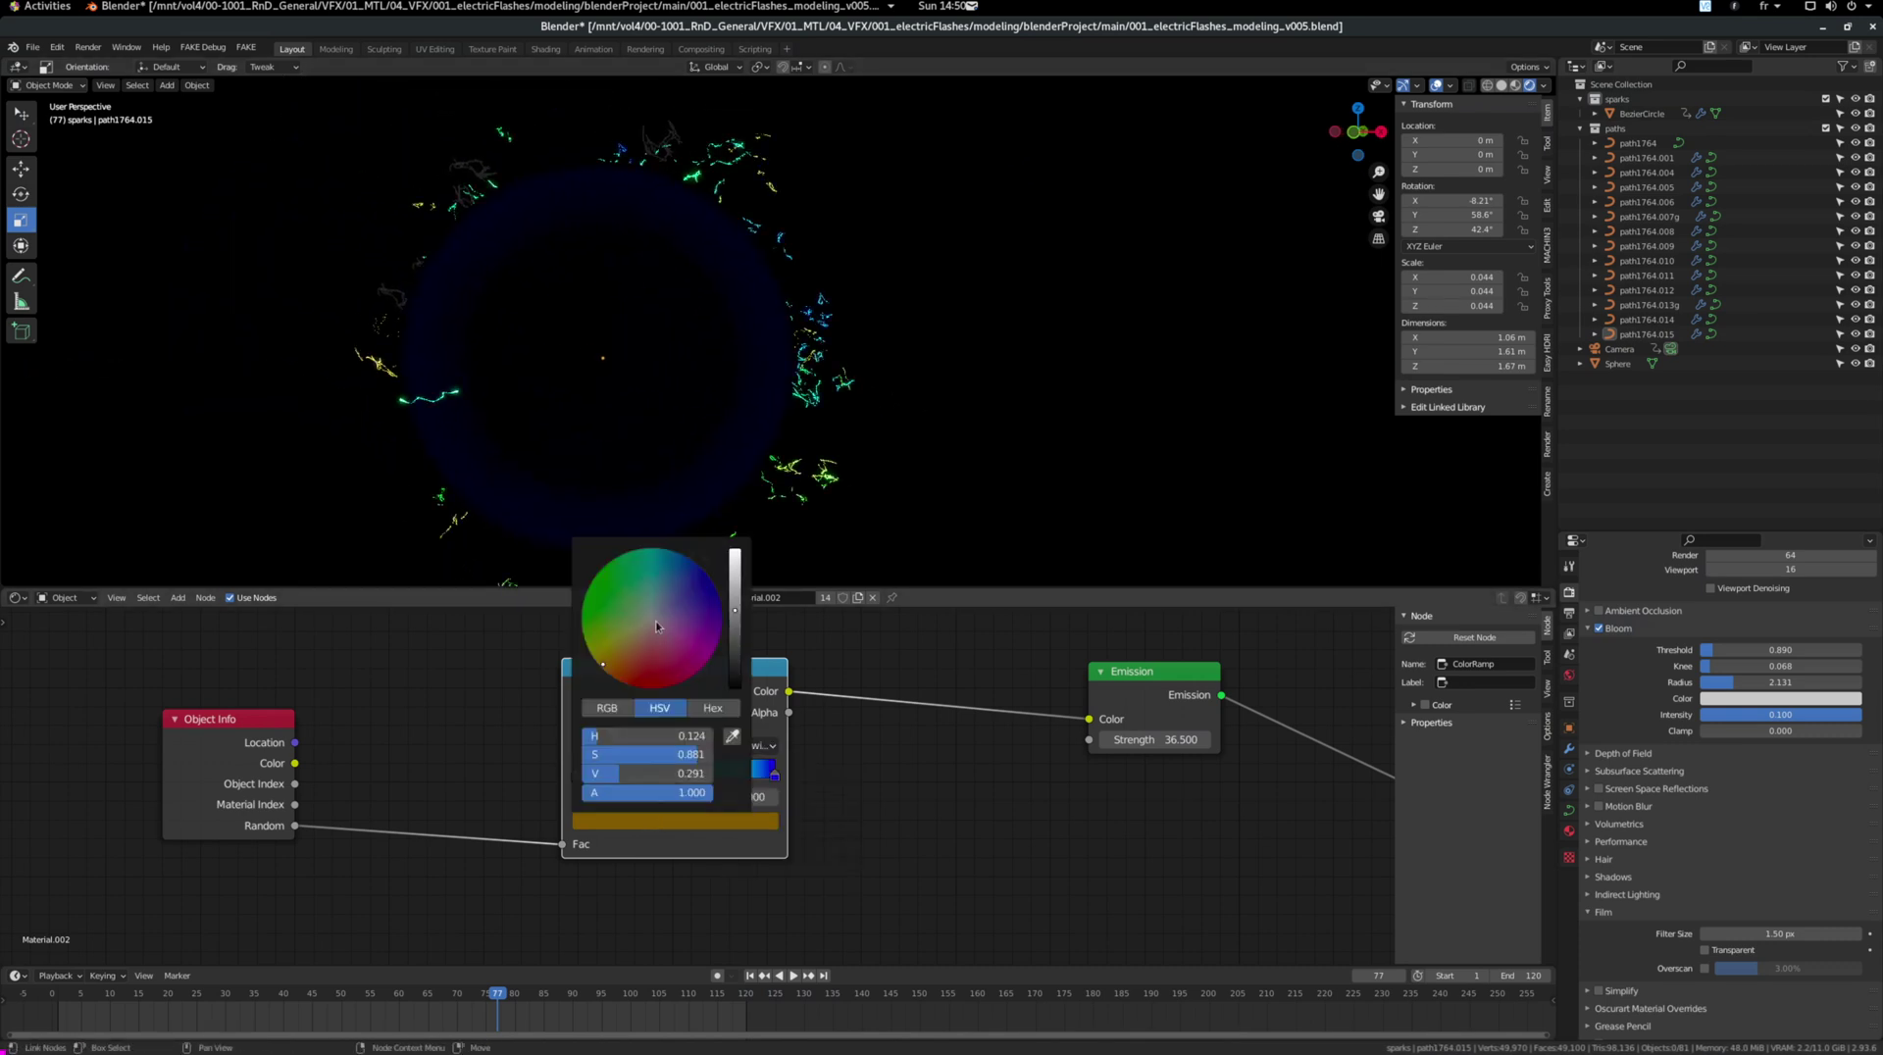
drag(604, 664, 745, 618)
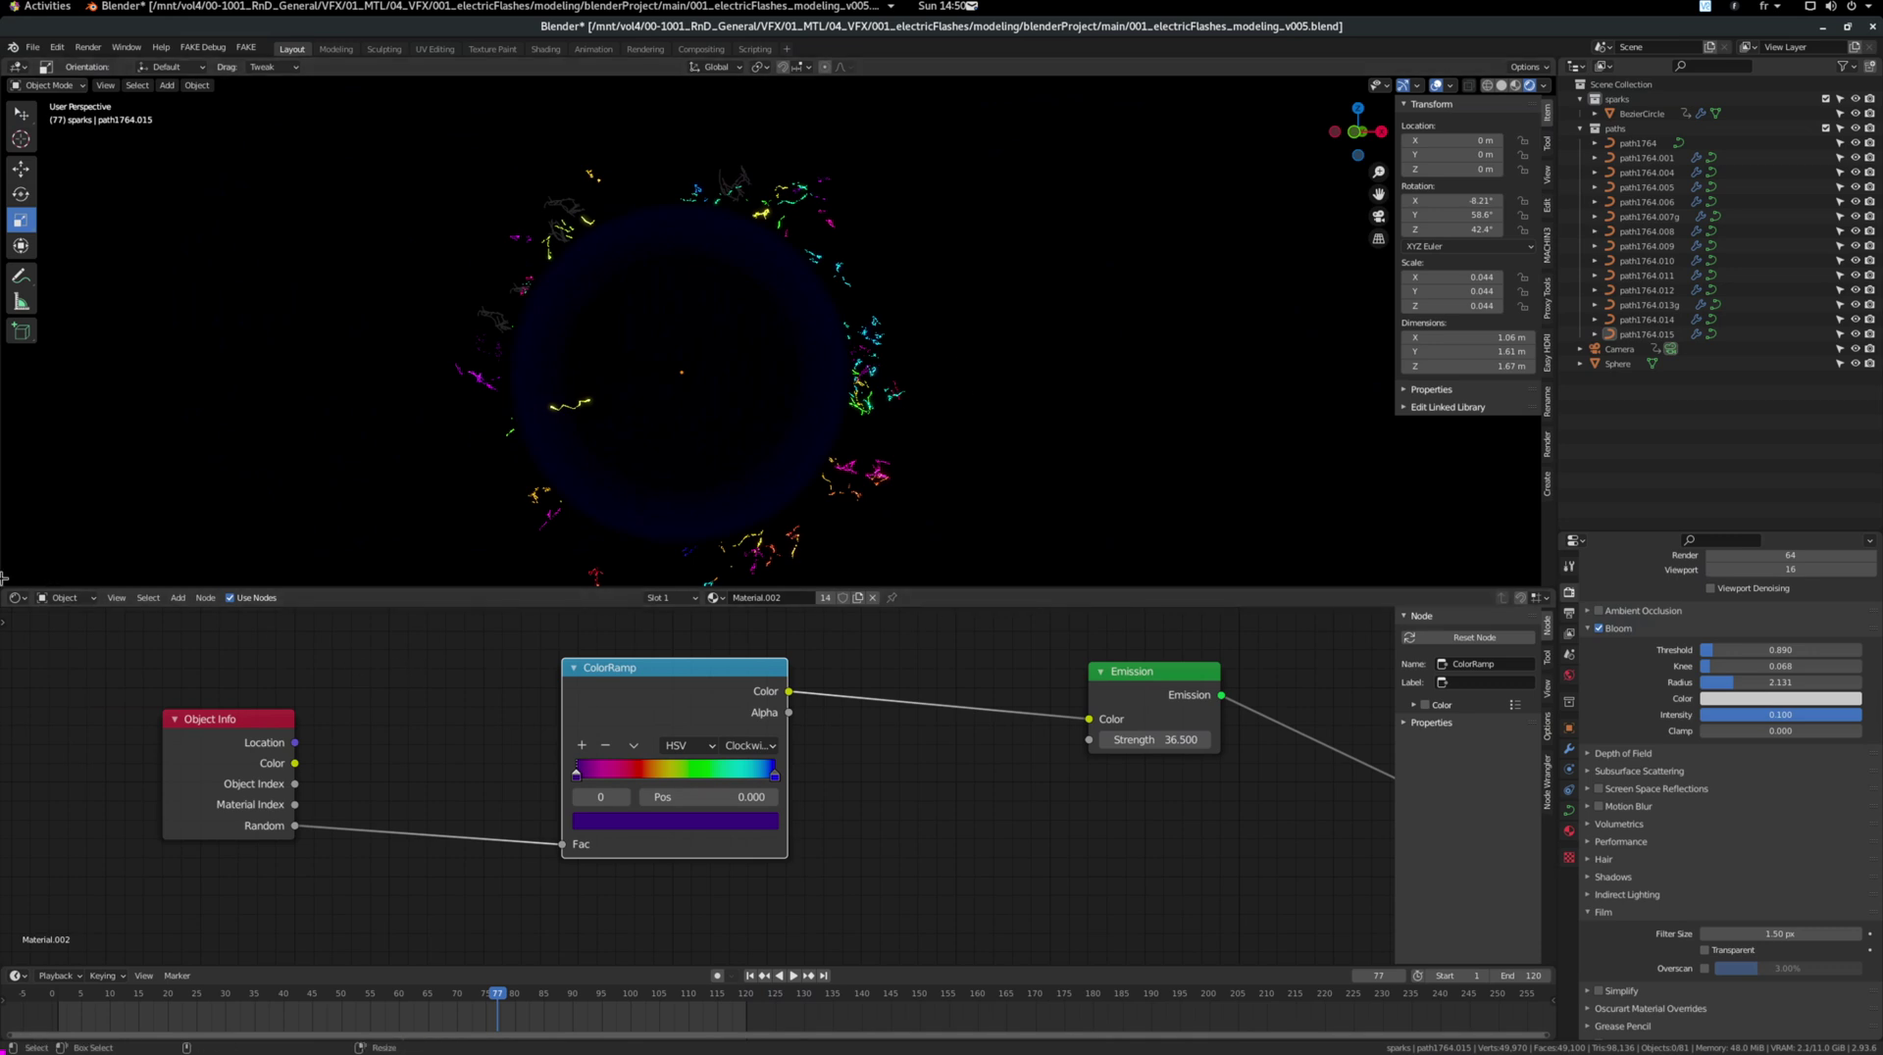
Step: Enlarge the 3D view, switch to wireframe, hide Sphere and exclude the paths collection
drag(2, 579, 117, 785)
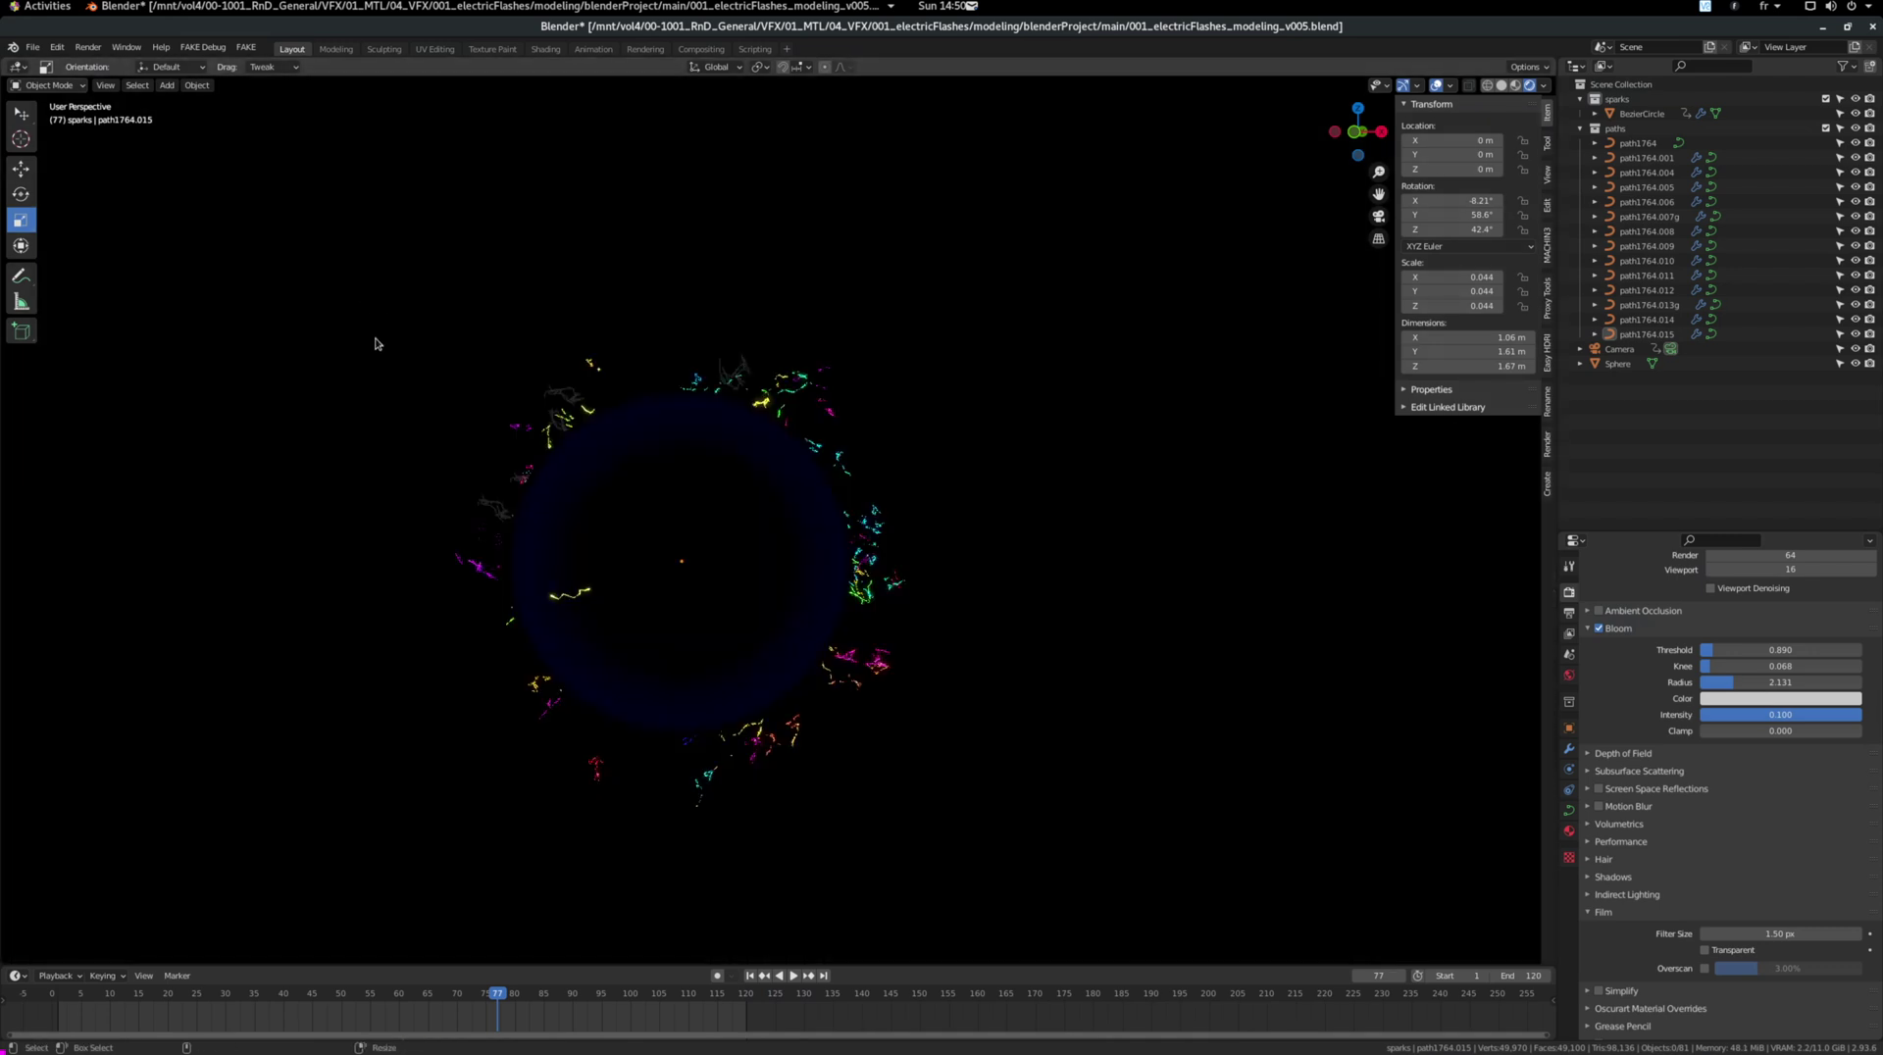
key(shift+z)
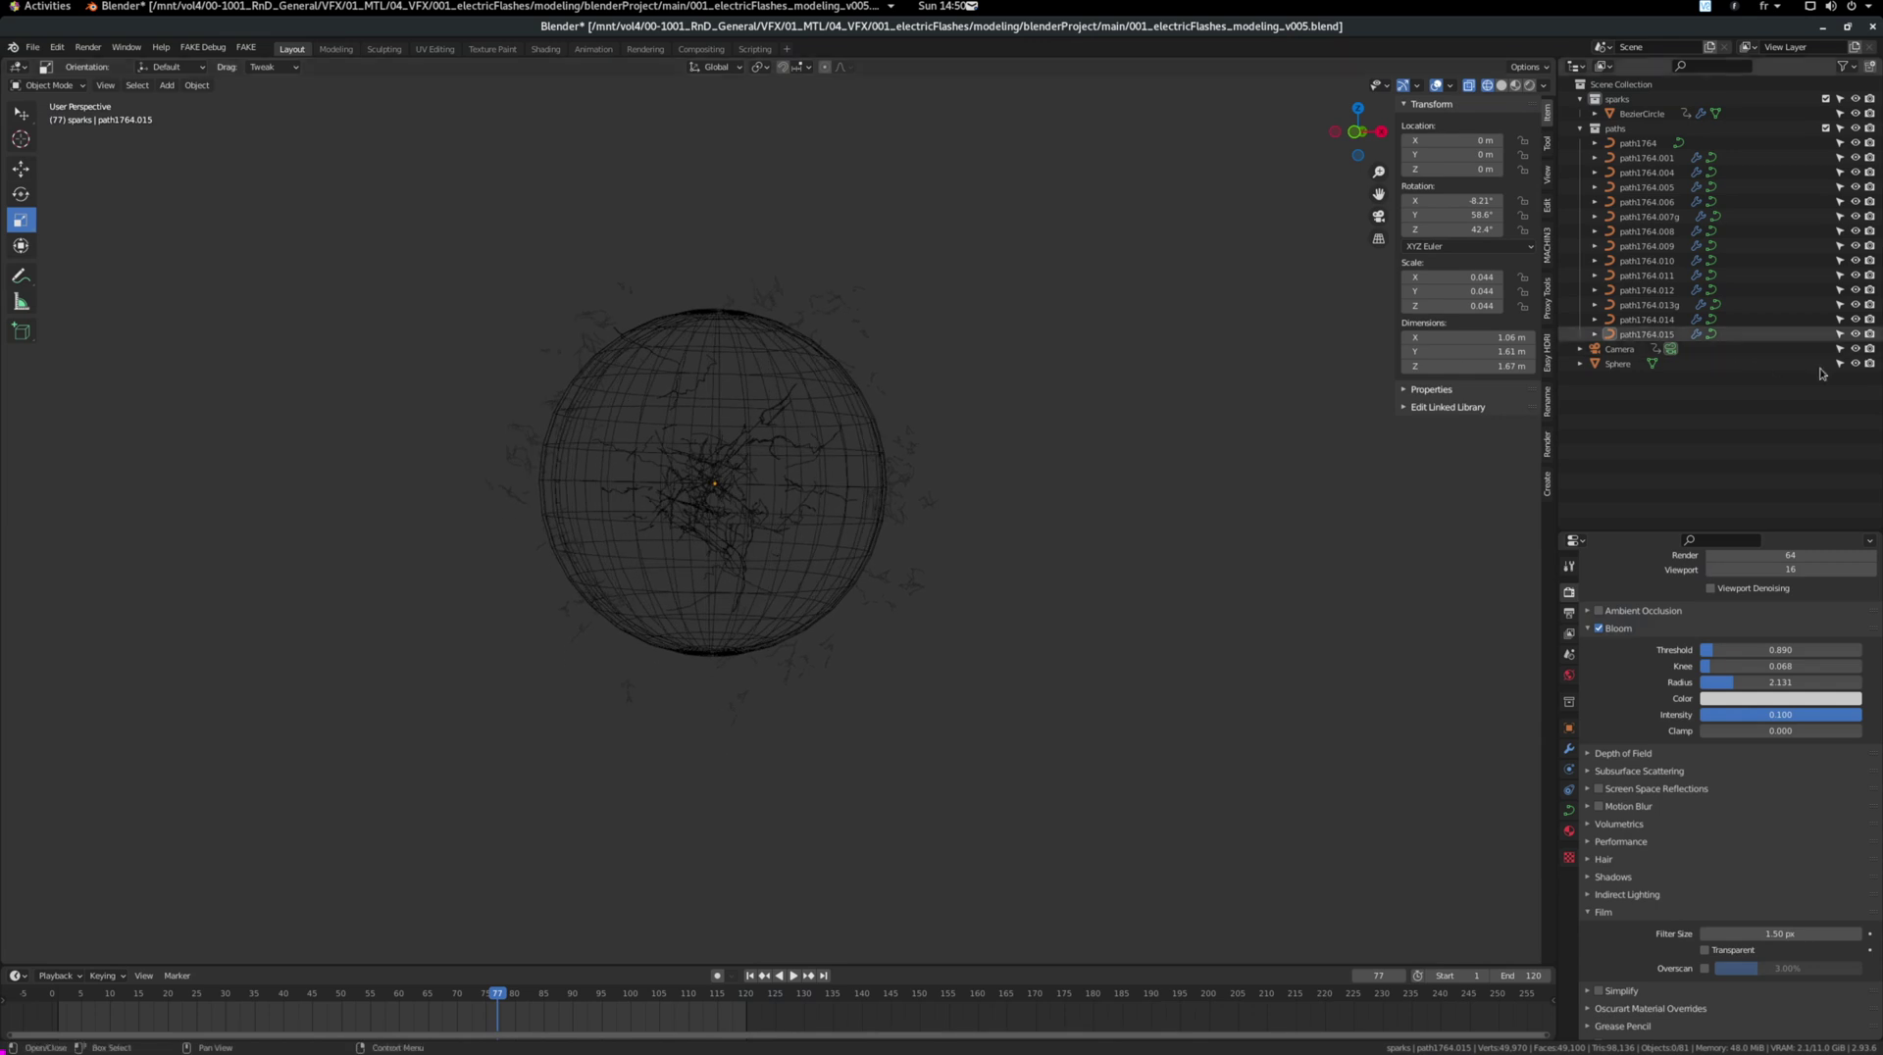
click(1855, 364)
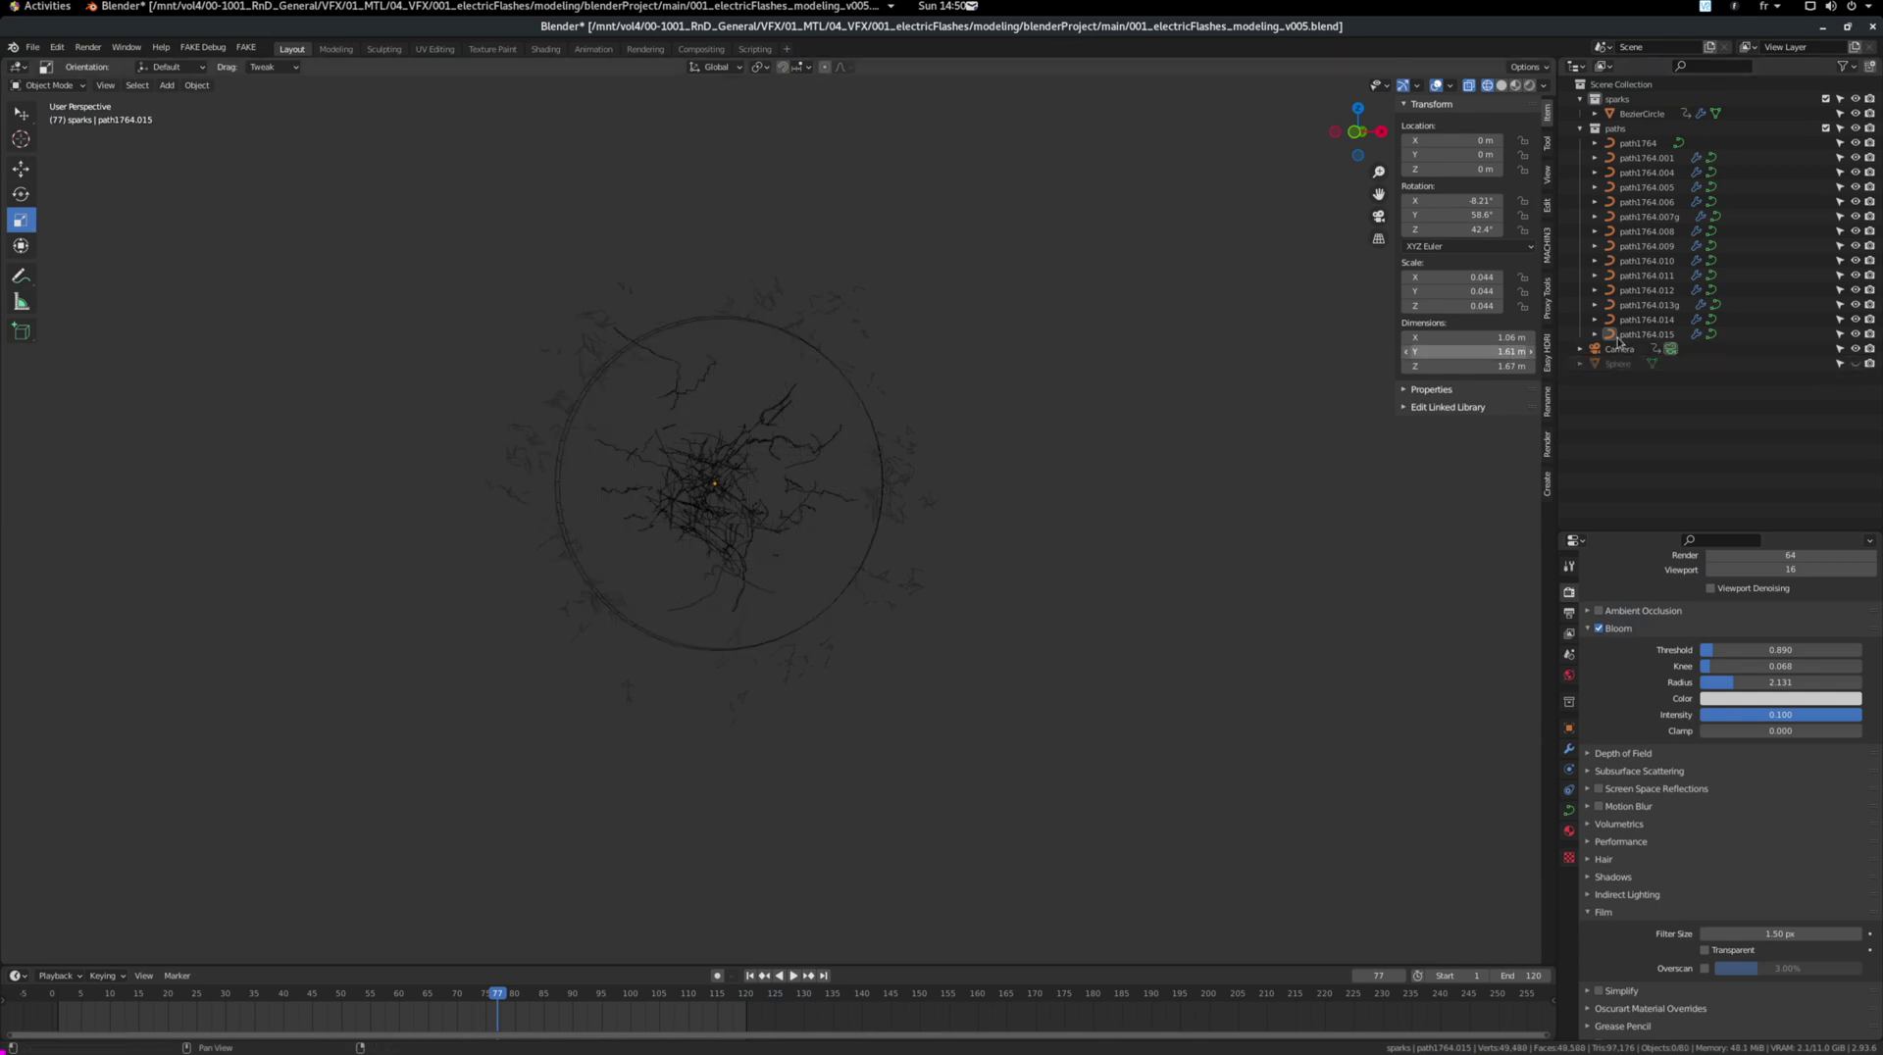
click(1825, 128)
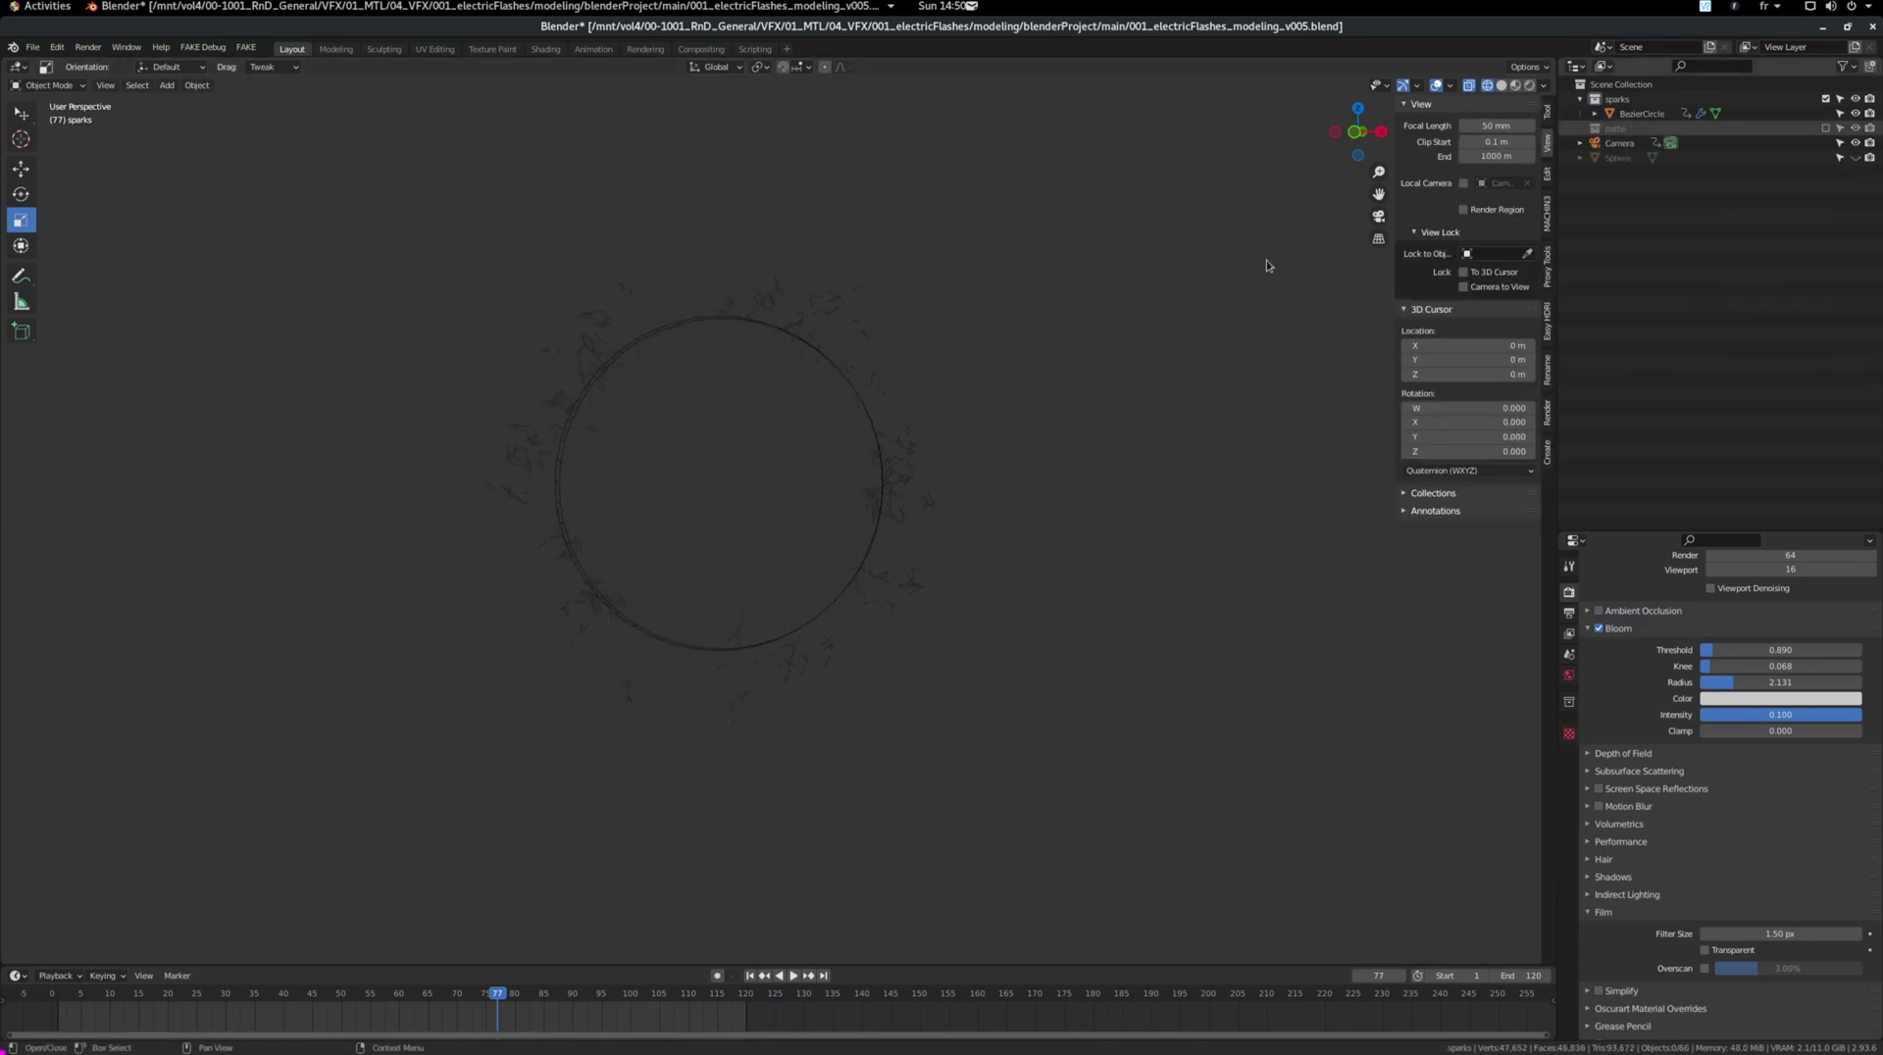
Step: Select the BezierCircle ring and show its particle system settings
middle_drag(1122, 281, 855, 395)
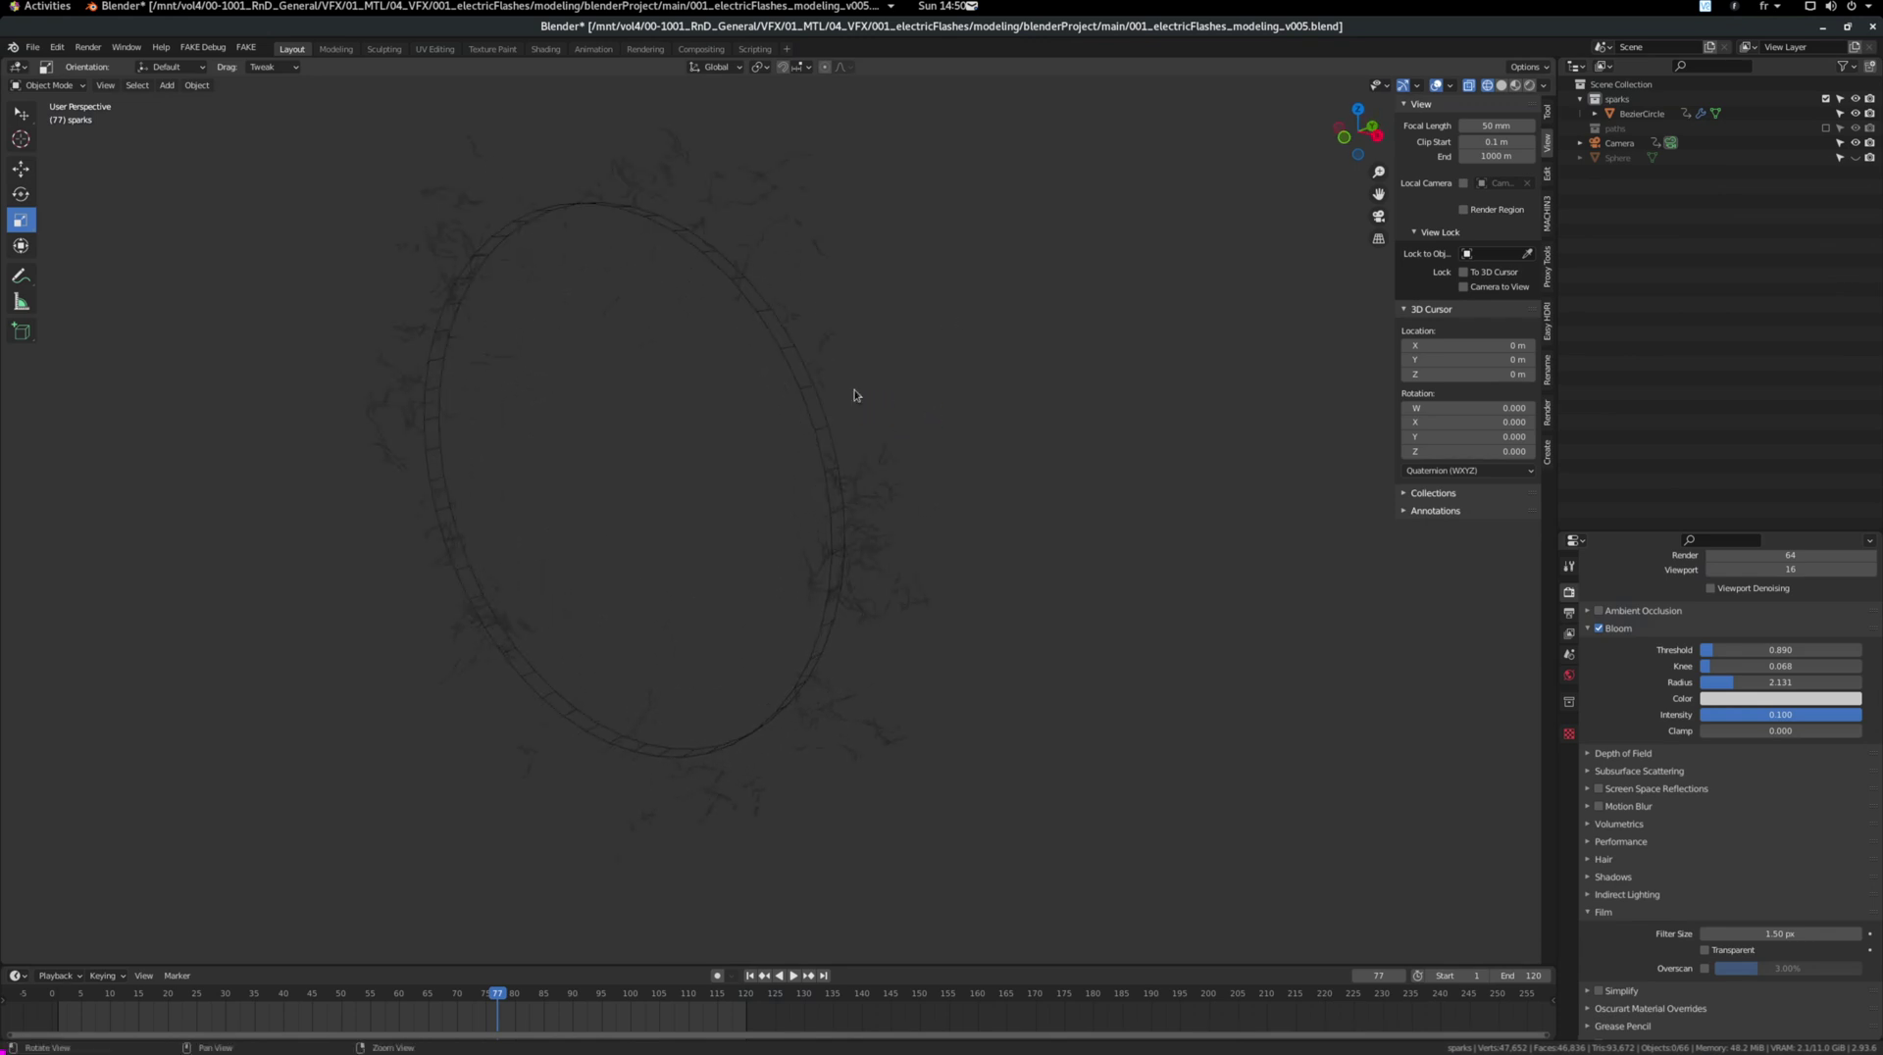
click(796, 373)
click(1569, 750)
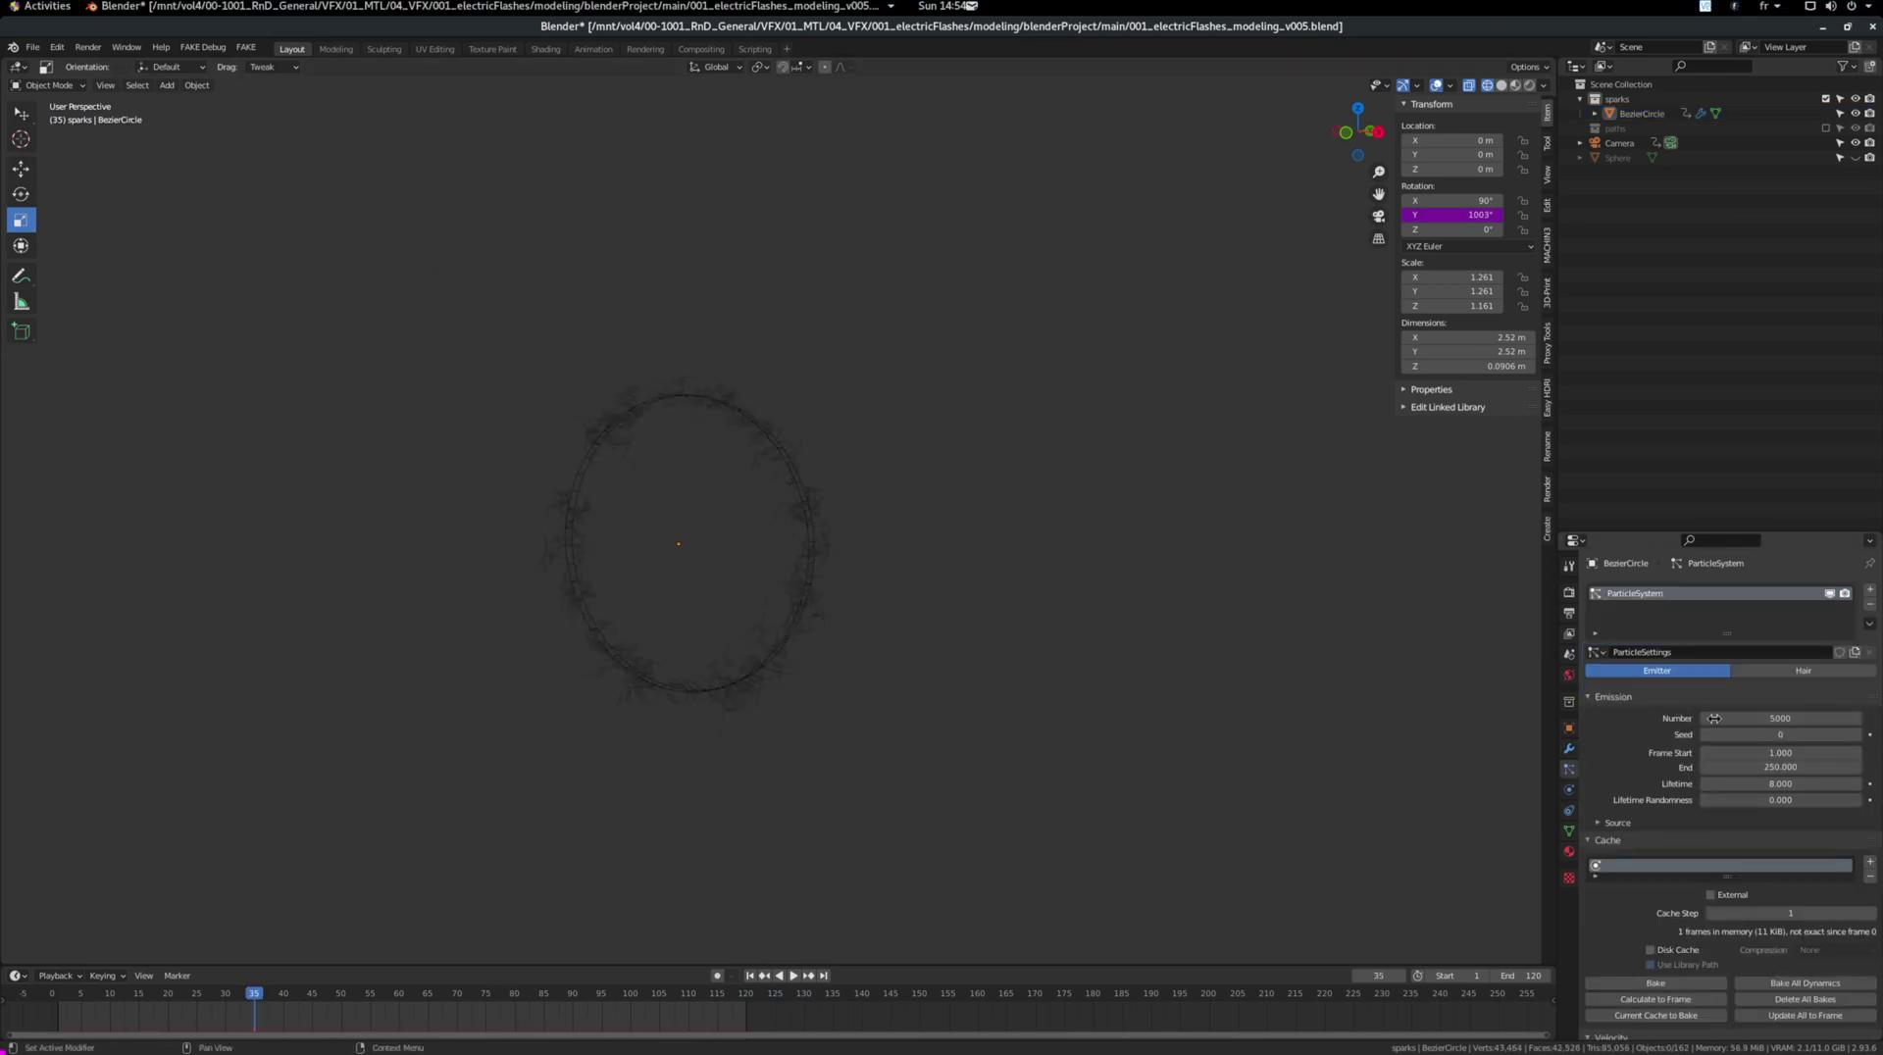
Step: Set the ring's particle emission count to 2000
click(1750, 720)
text(200)
key(Return)
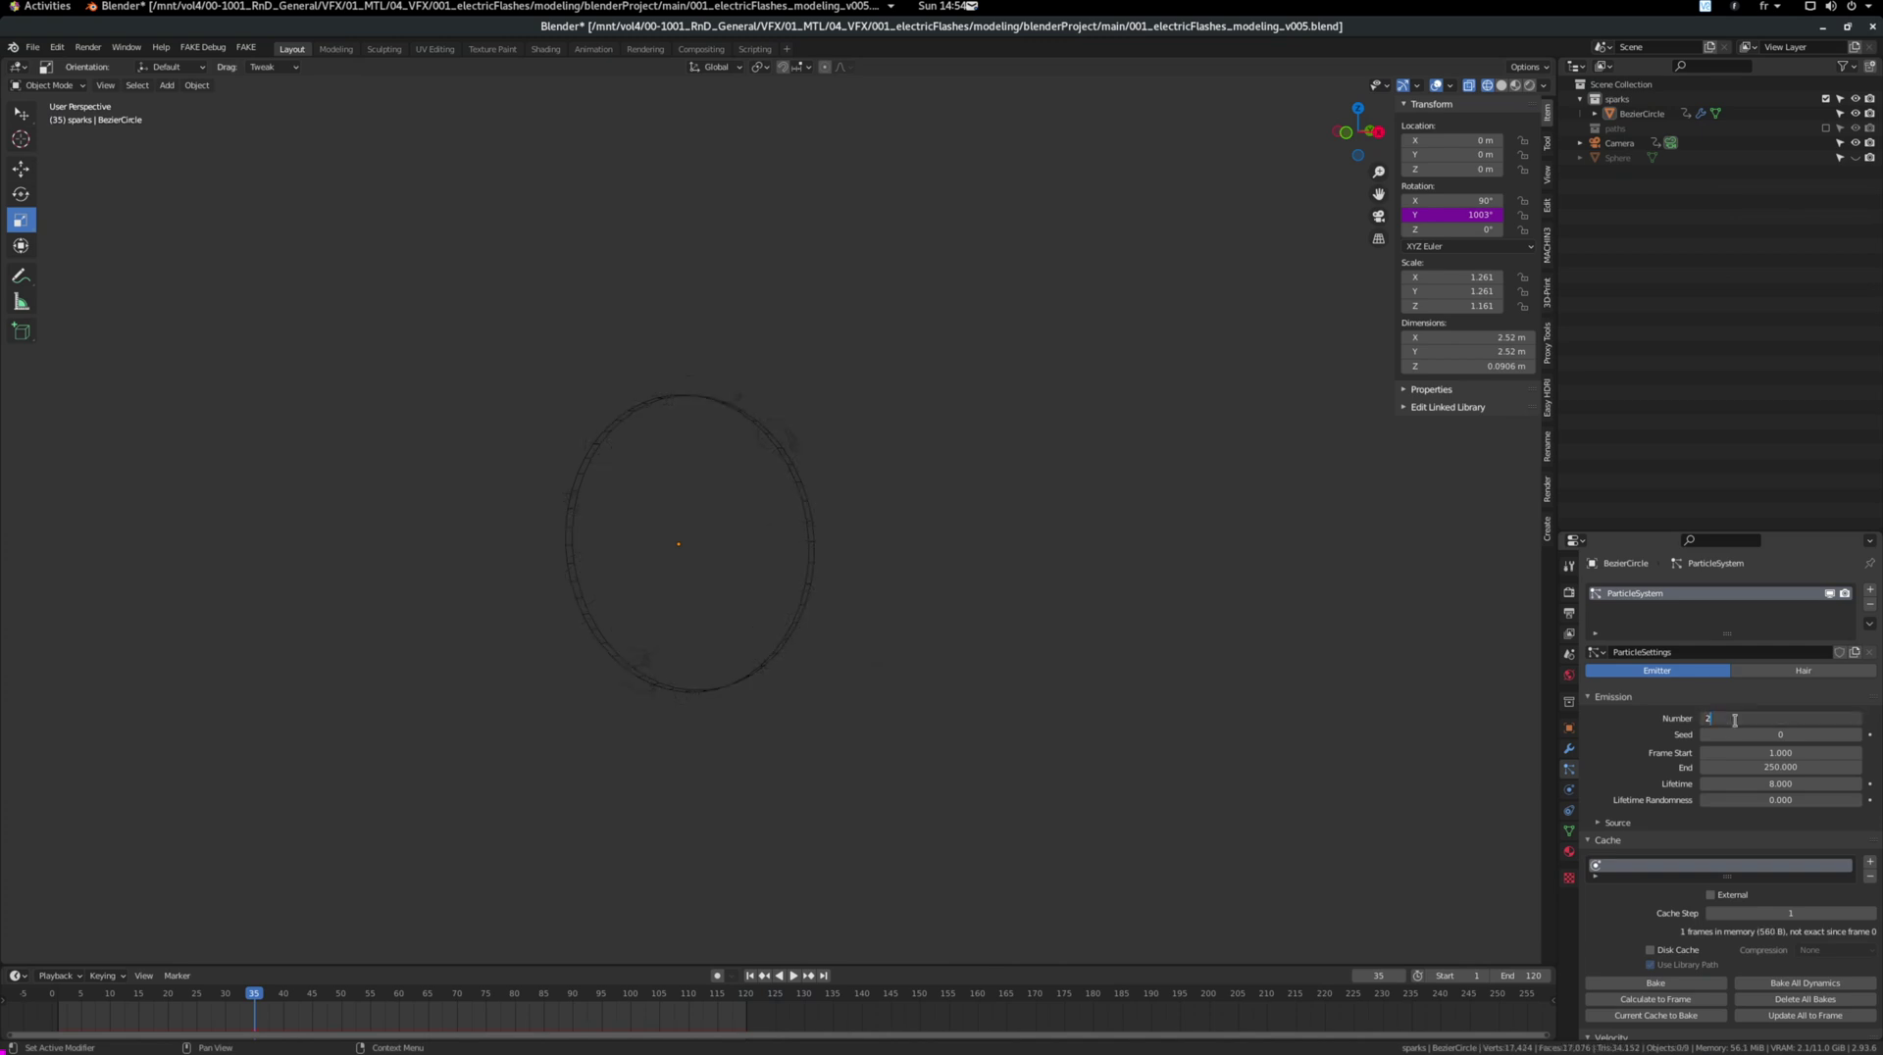
key(Return)
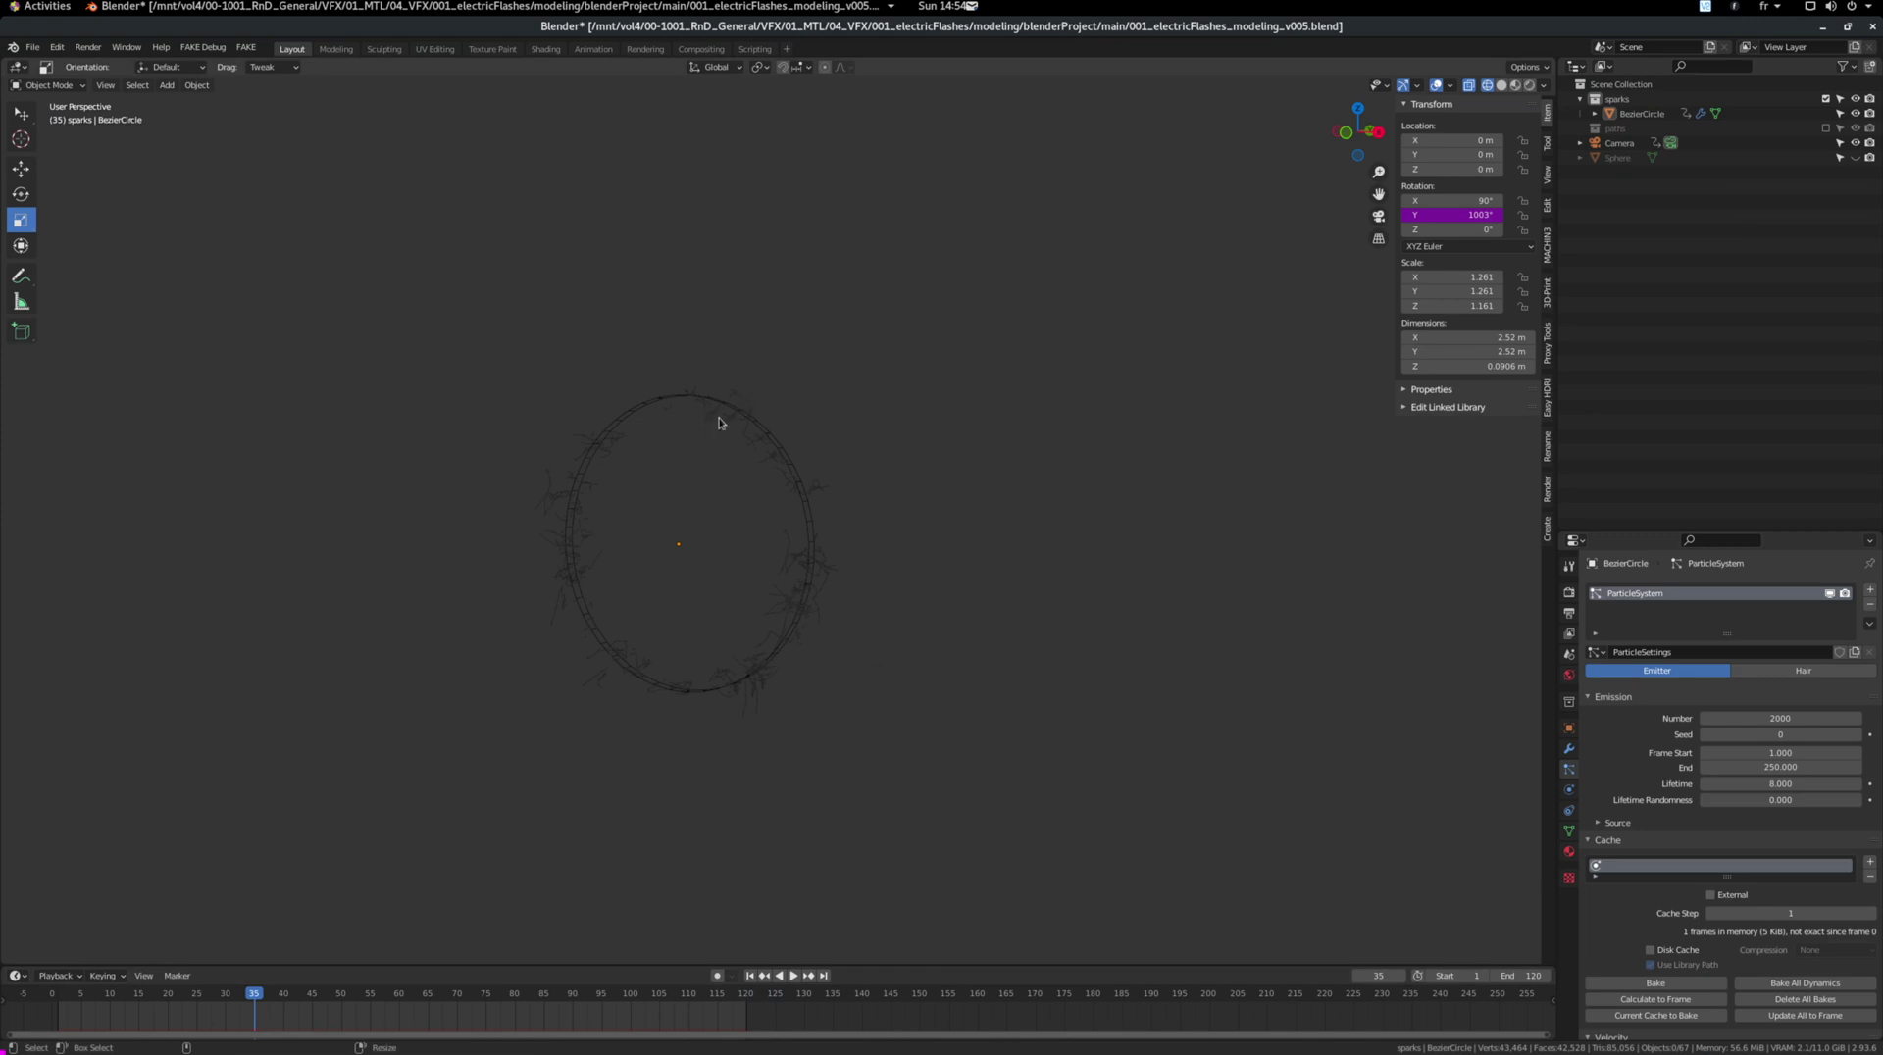
Step: Drag particle Damp down to 0, then play the animation from the first frame
scroll(1791, 822, down, 8)
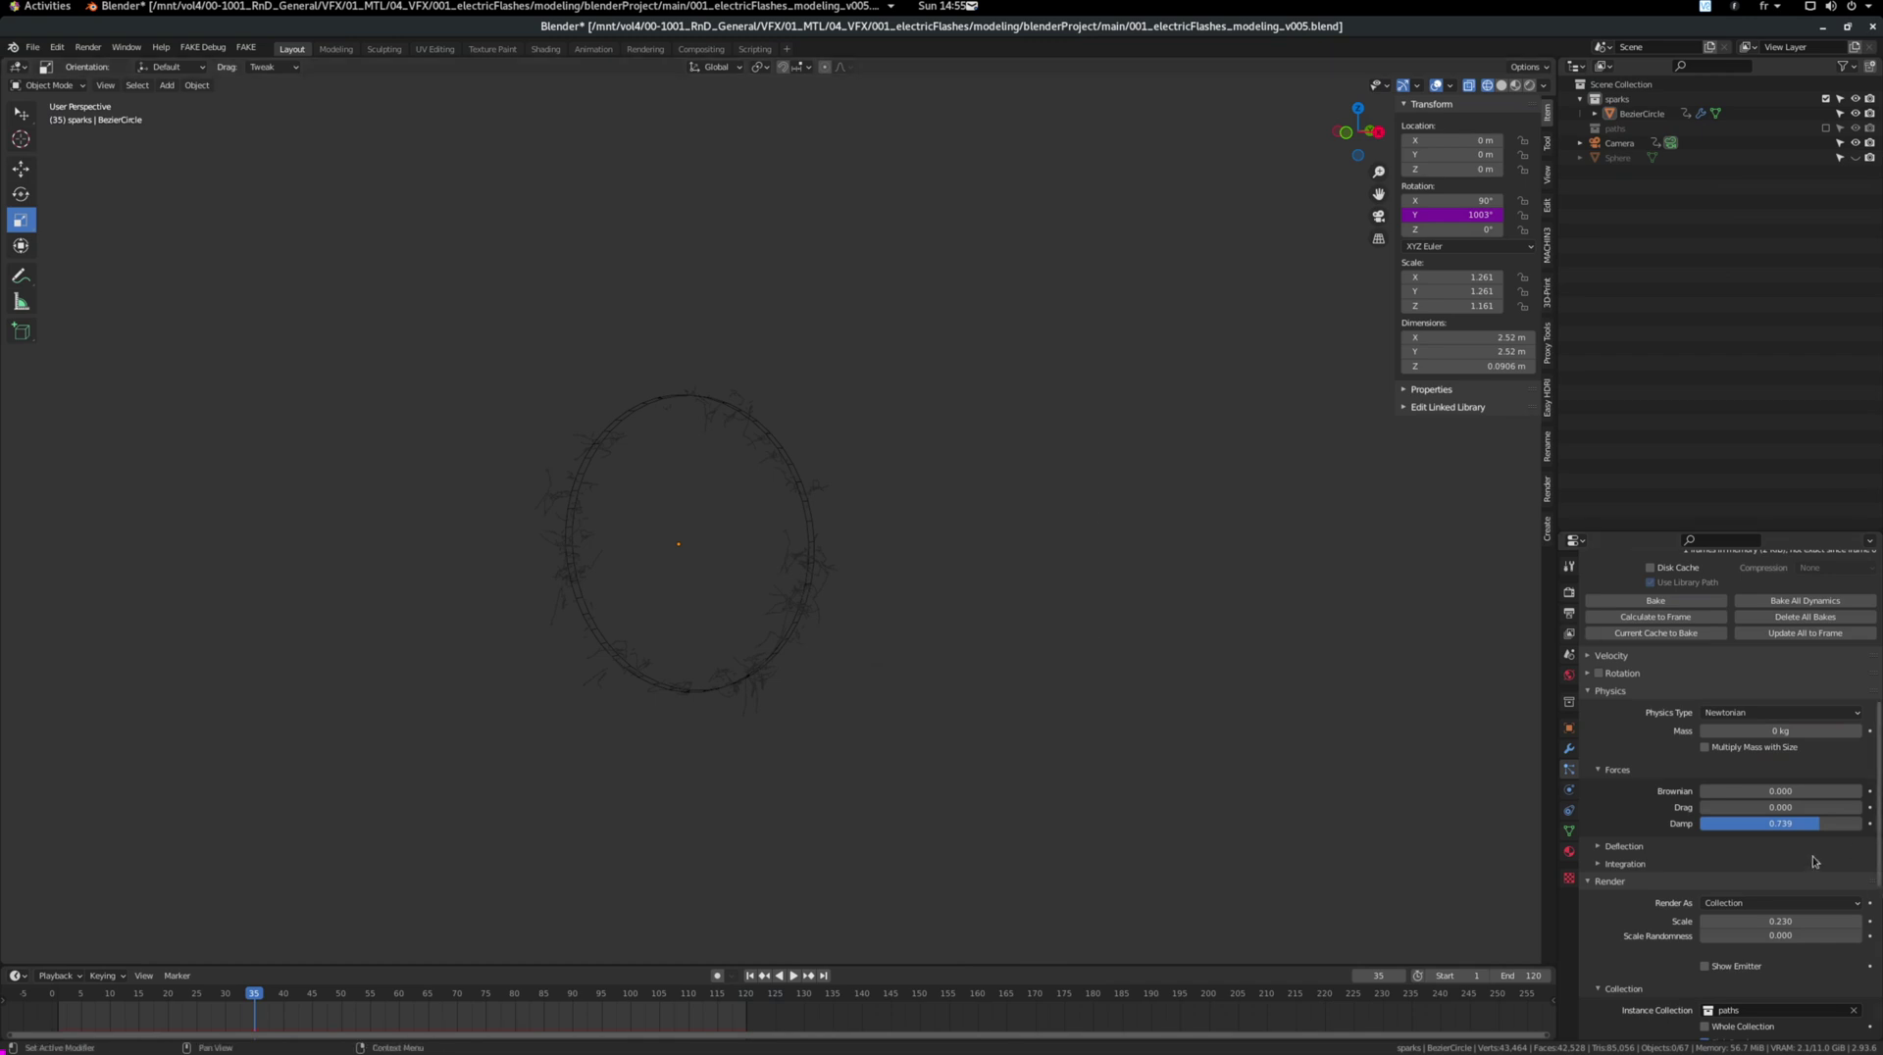
drag(1788, 831, 1581, 826)
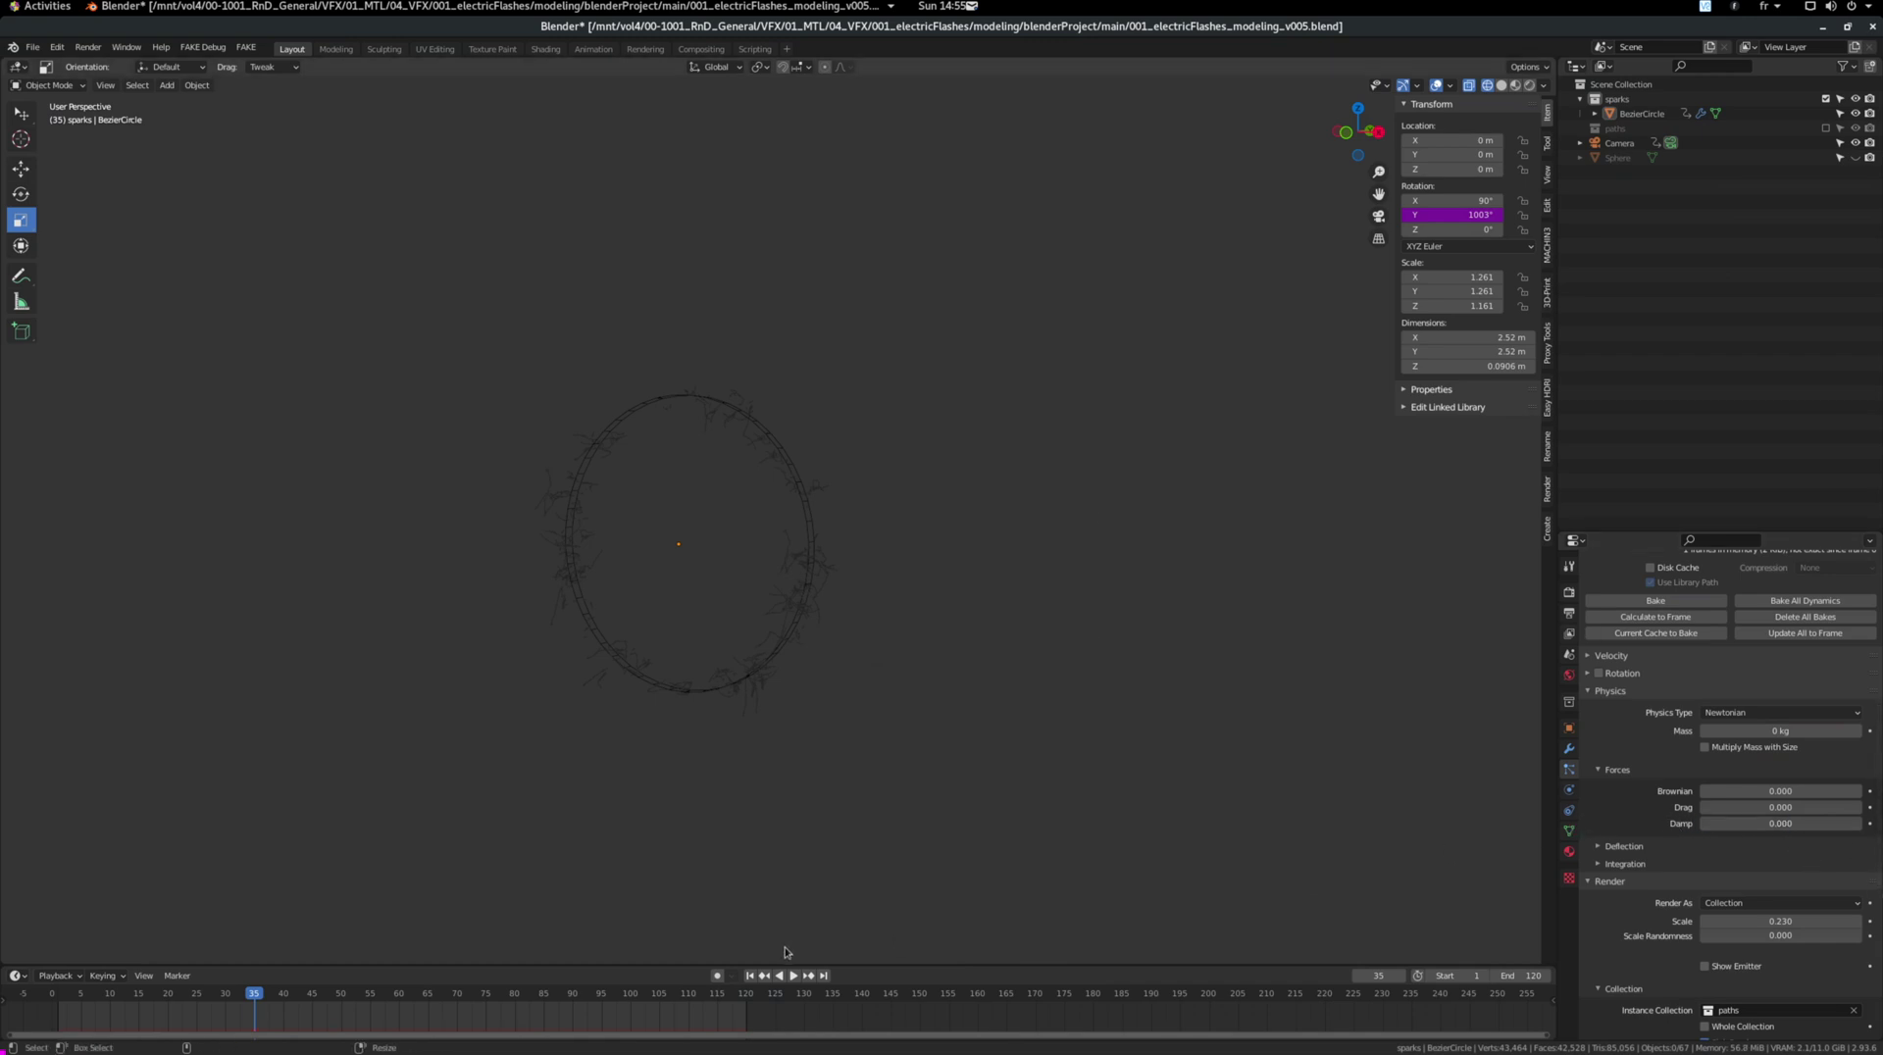
click(749, 976)
click(792, 975)
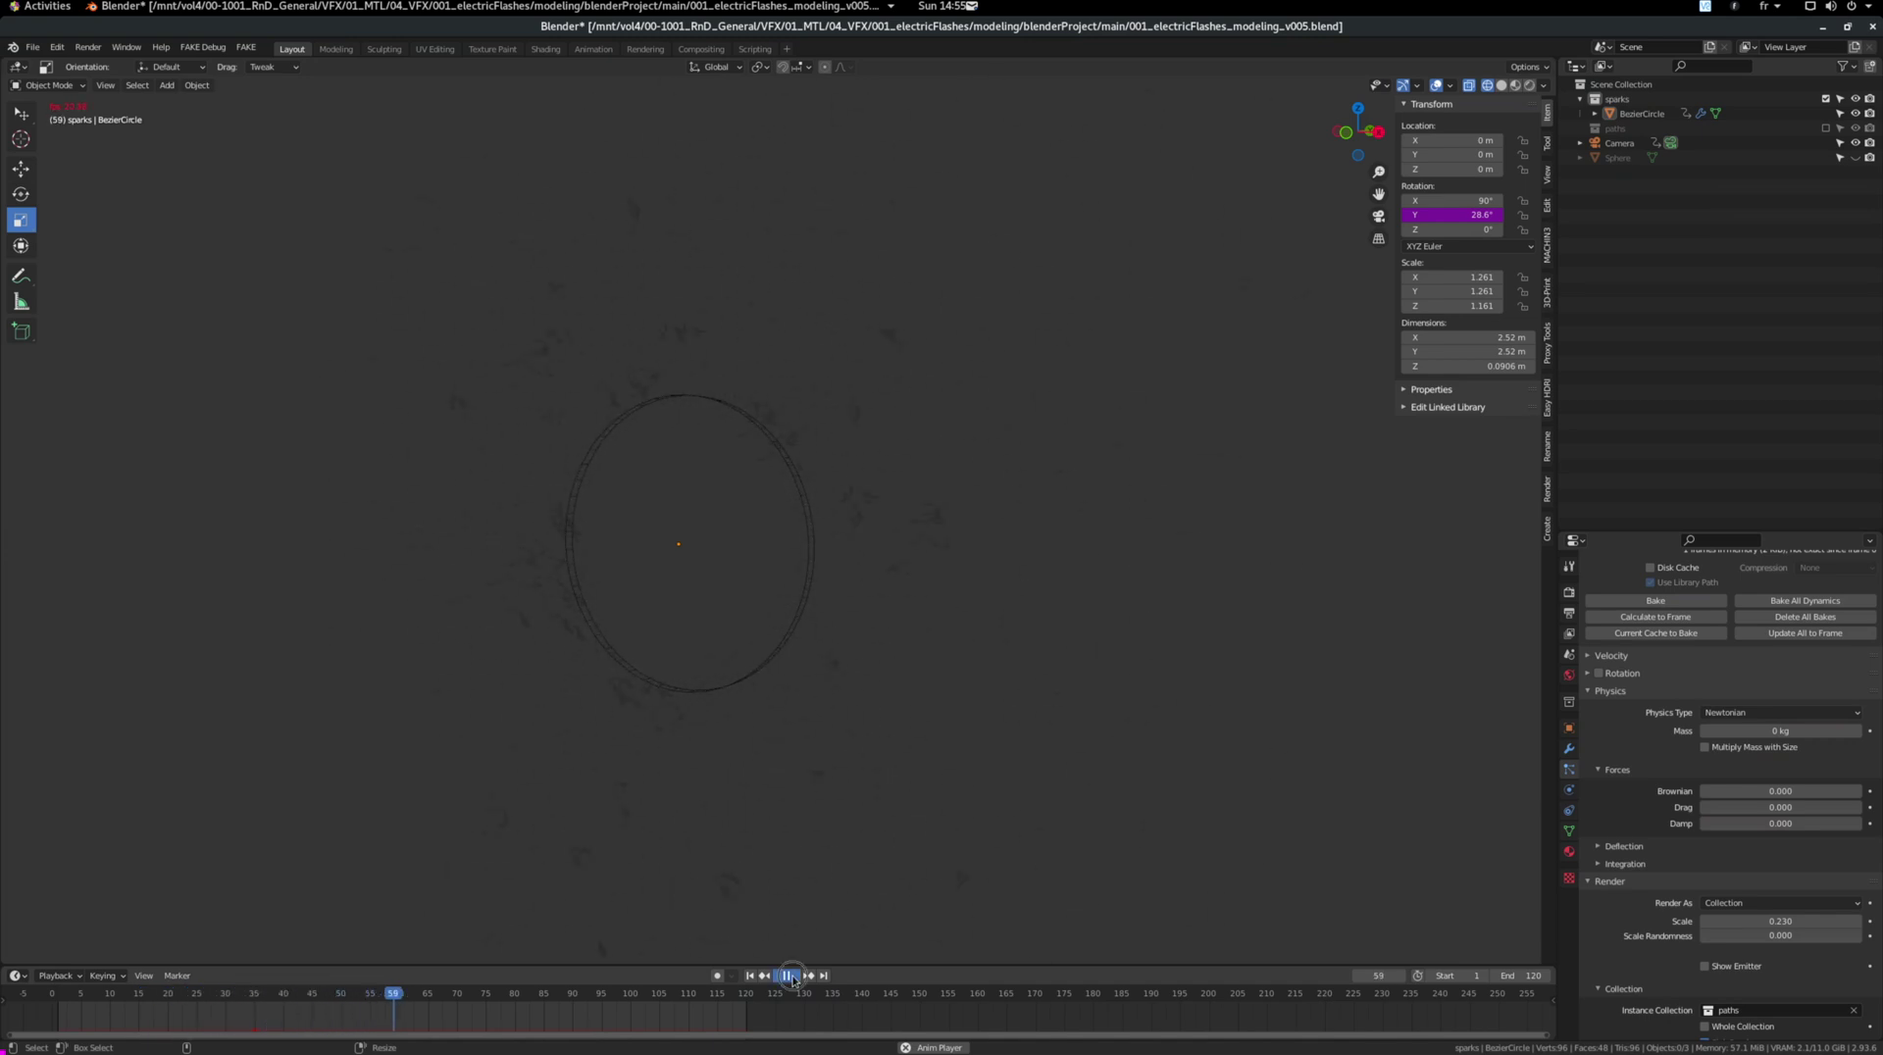
Step: Stop playback, select BezierCircle, and inspect its Y-rotation driver expression frame/2
click(785, 976)
click(767, 442)
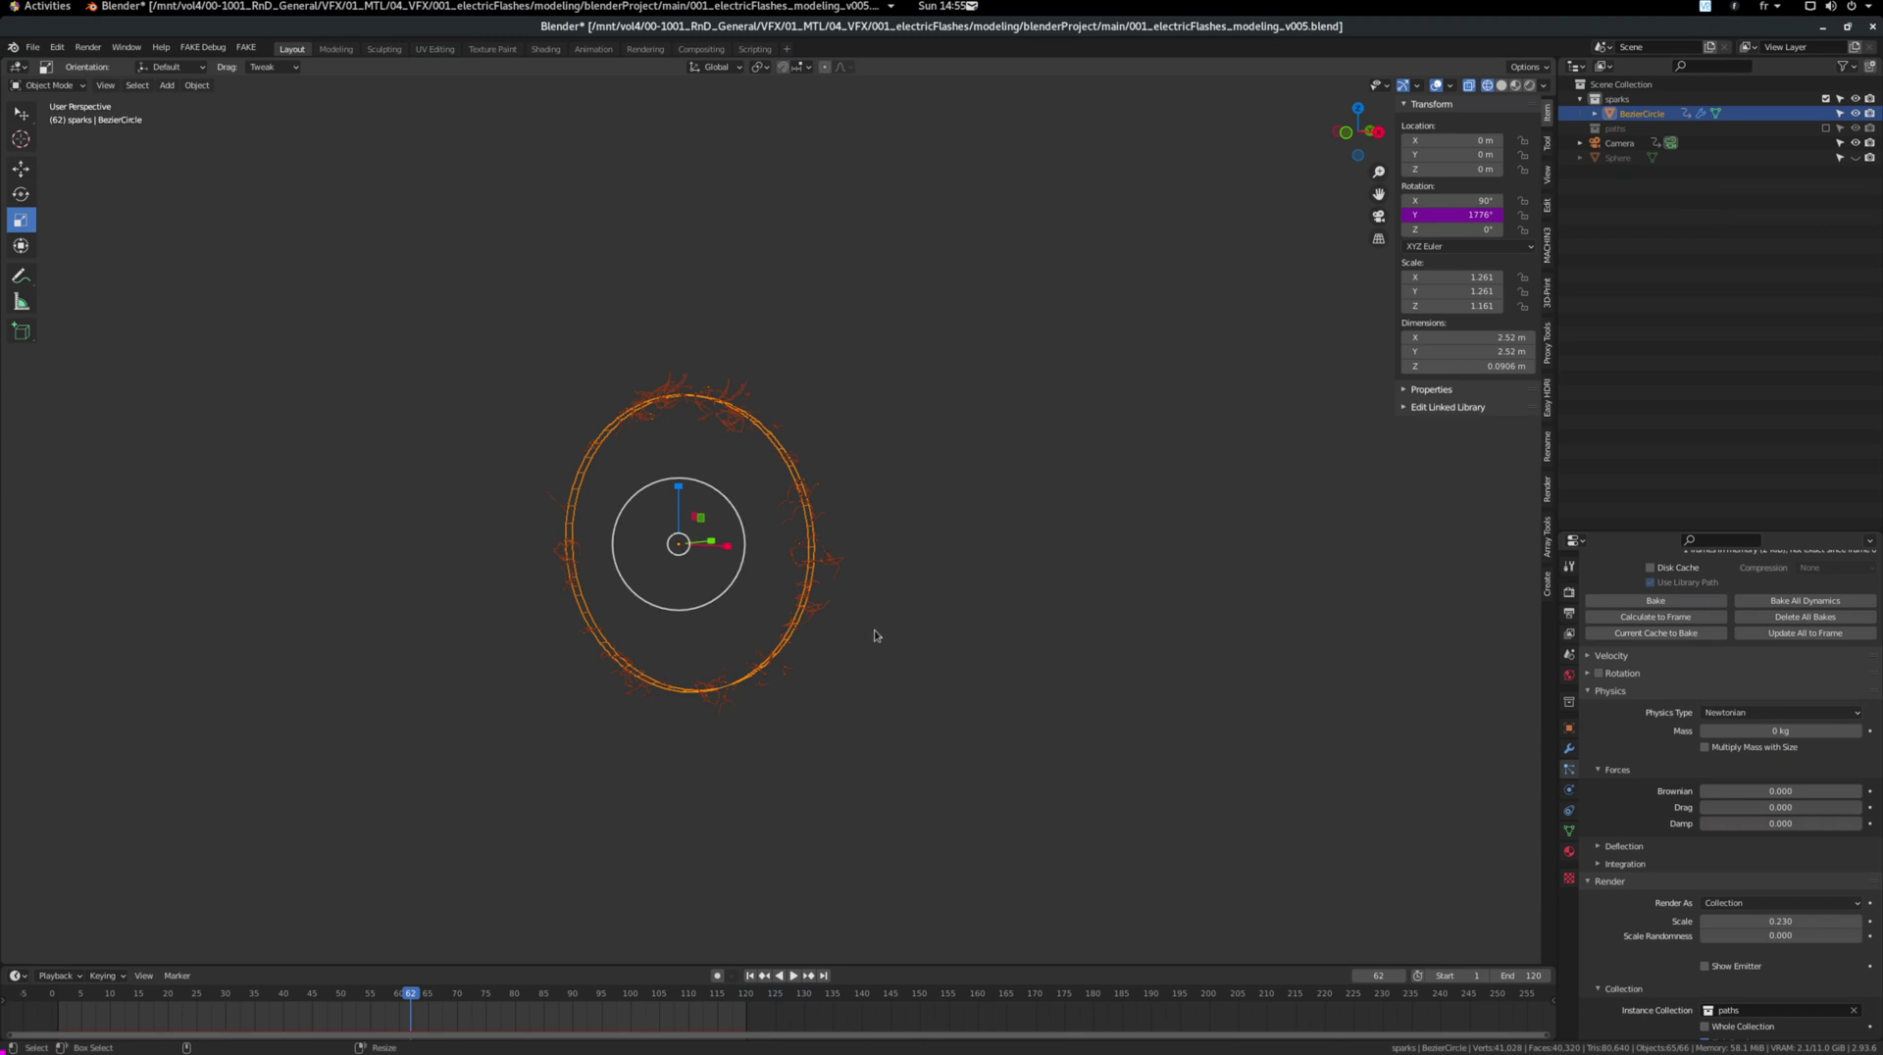
right_click(1451, 214)
click(1422, 262)
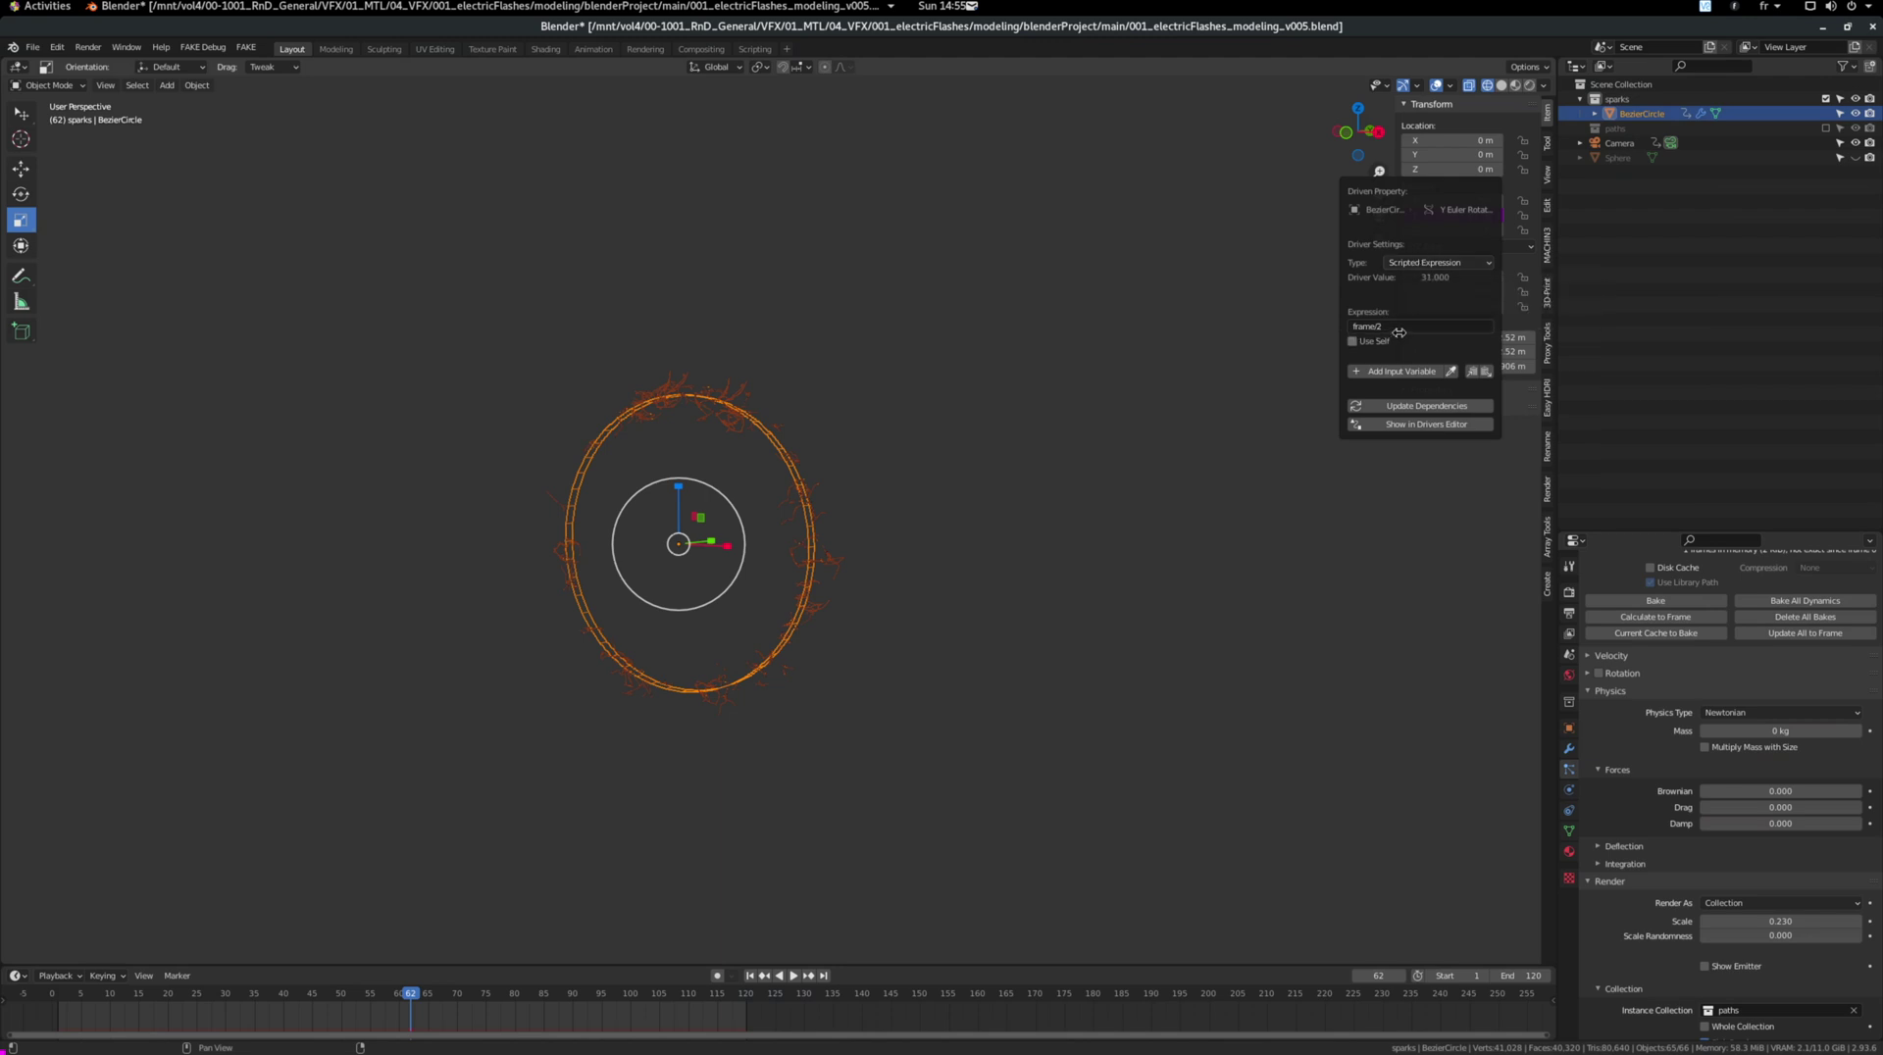
key(alt+a)
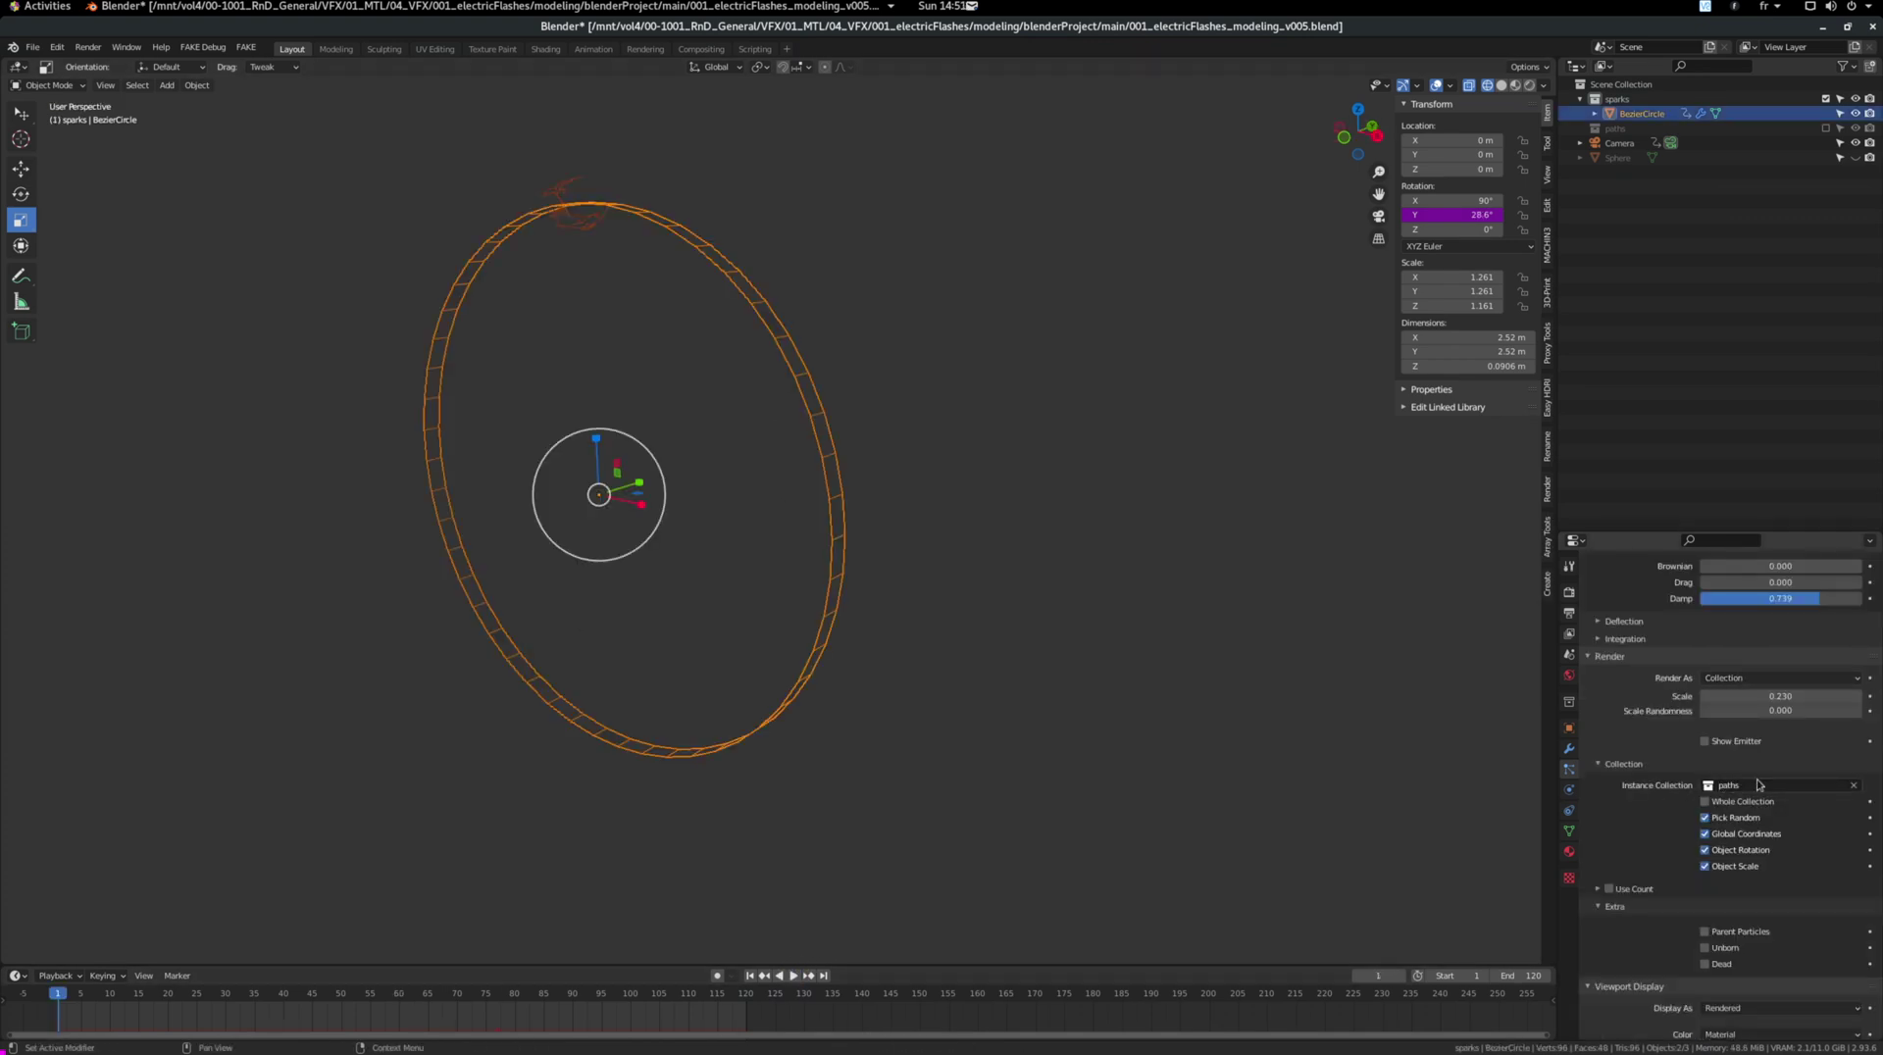
Step: Briefly re-enable the paths collection, exclude it again, and raise particle render scale to about 0.31
click(1612, 128)
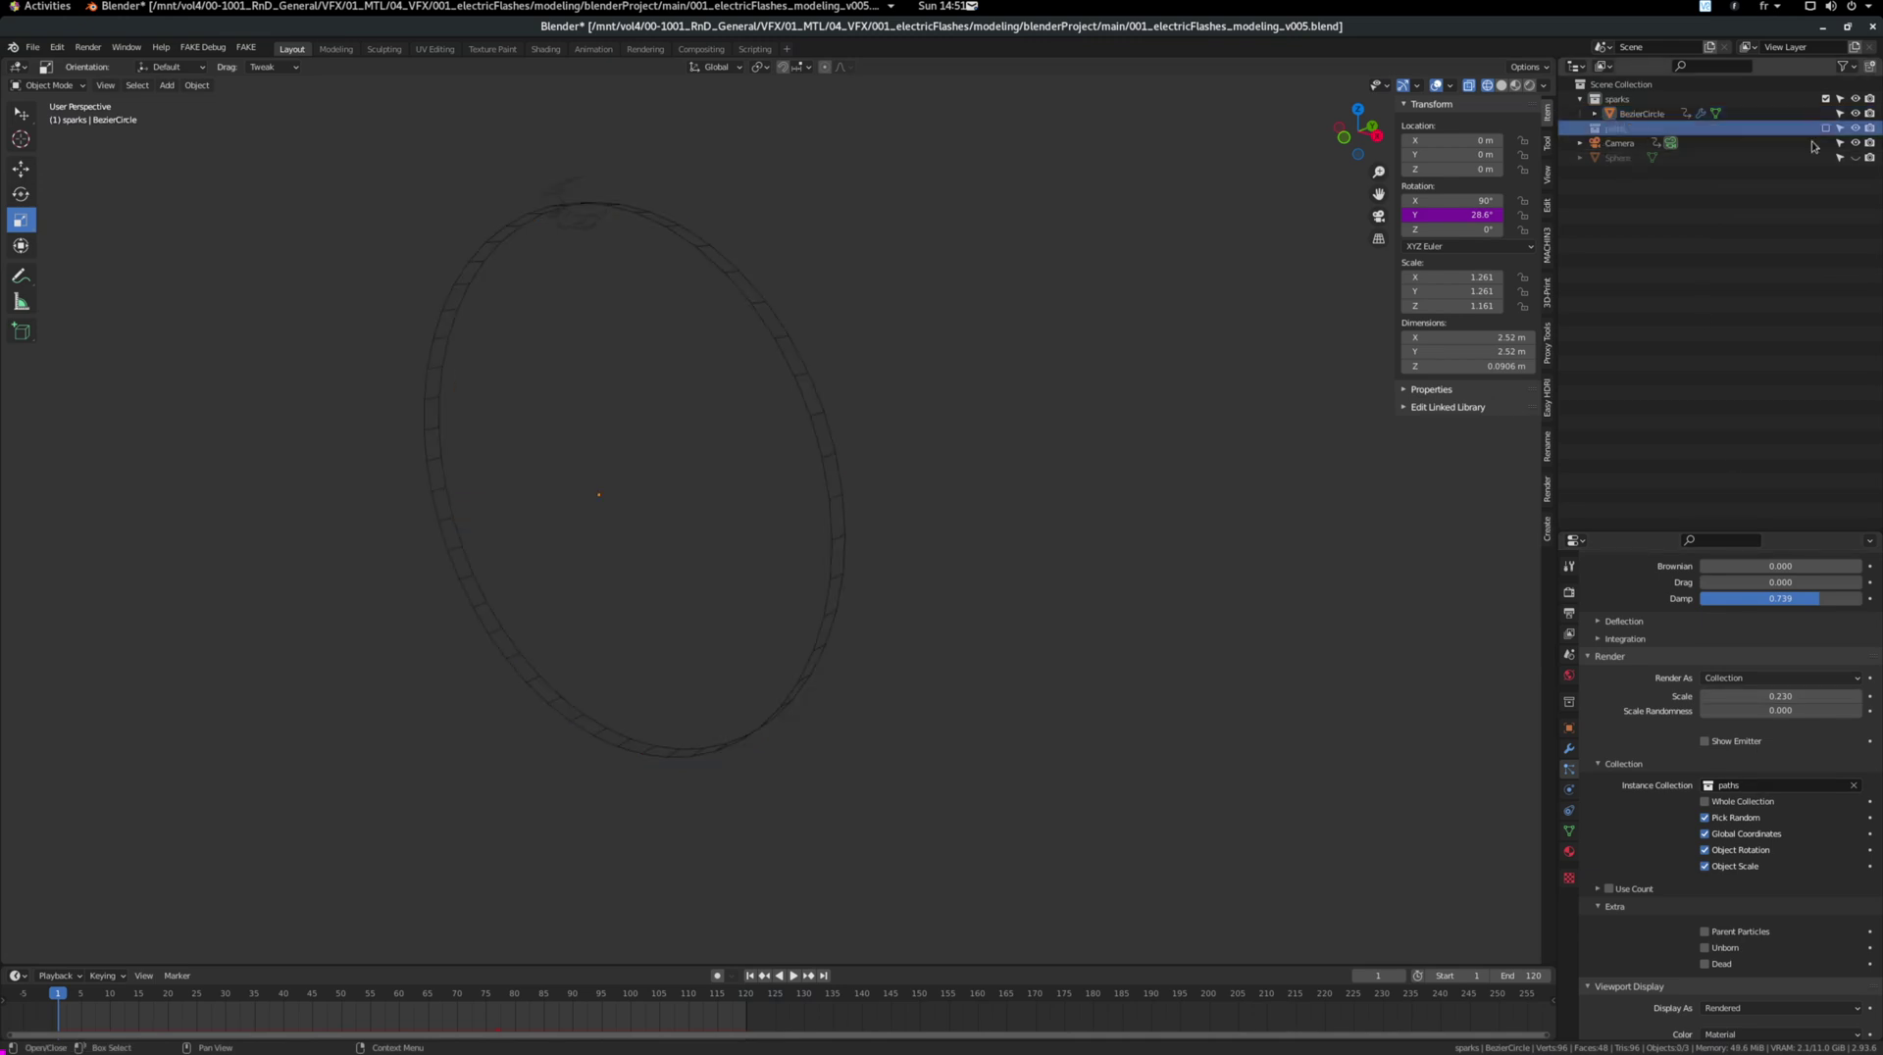
key(alt+e)
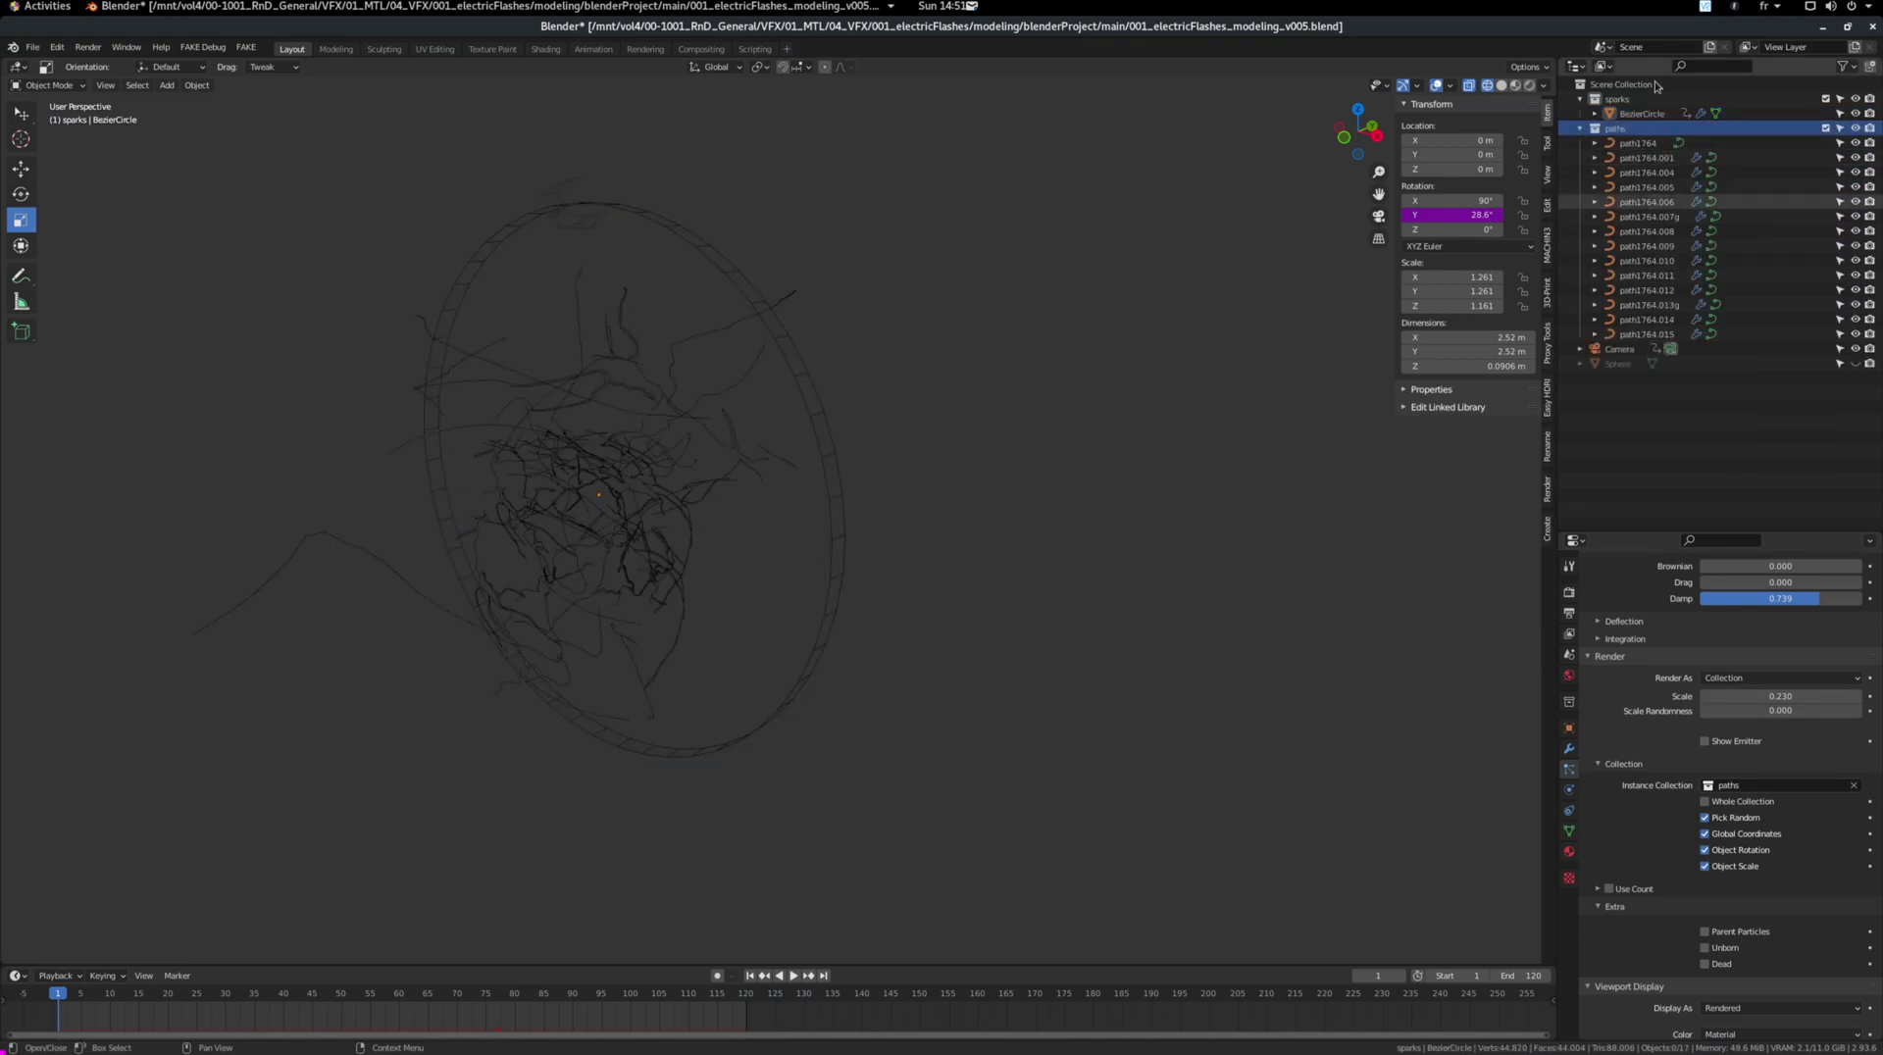
click(1825, 128)
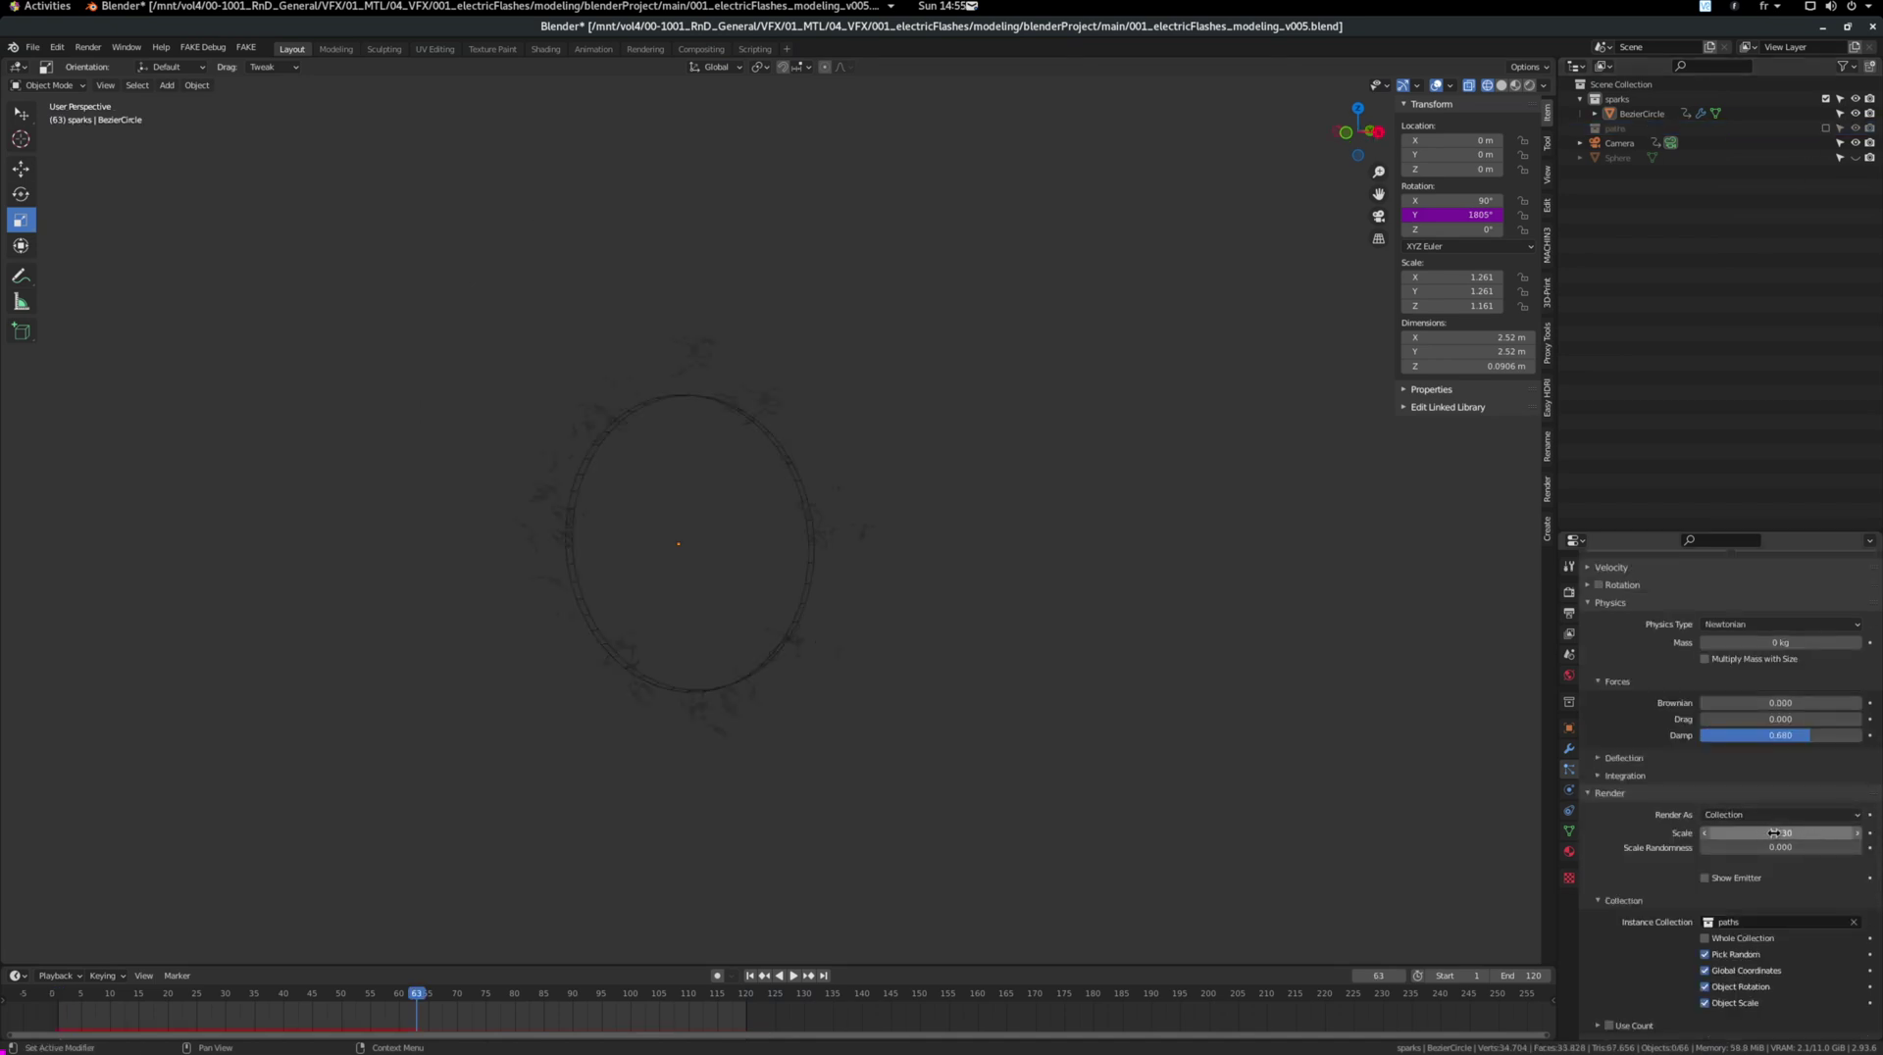
drag(1773, 833, 1794, 832)
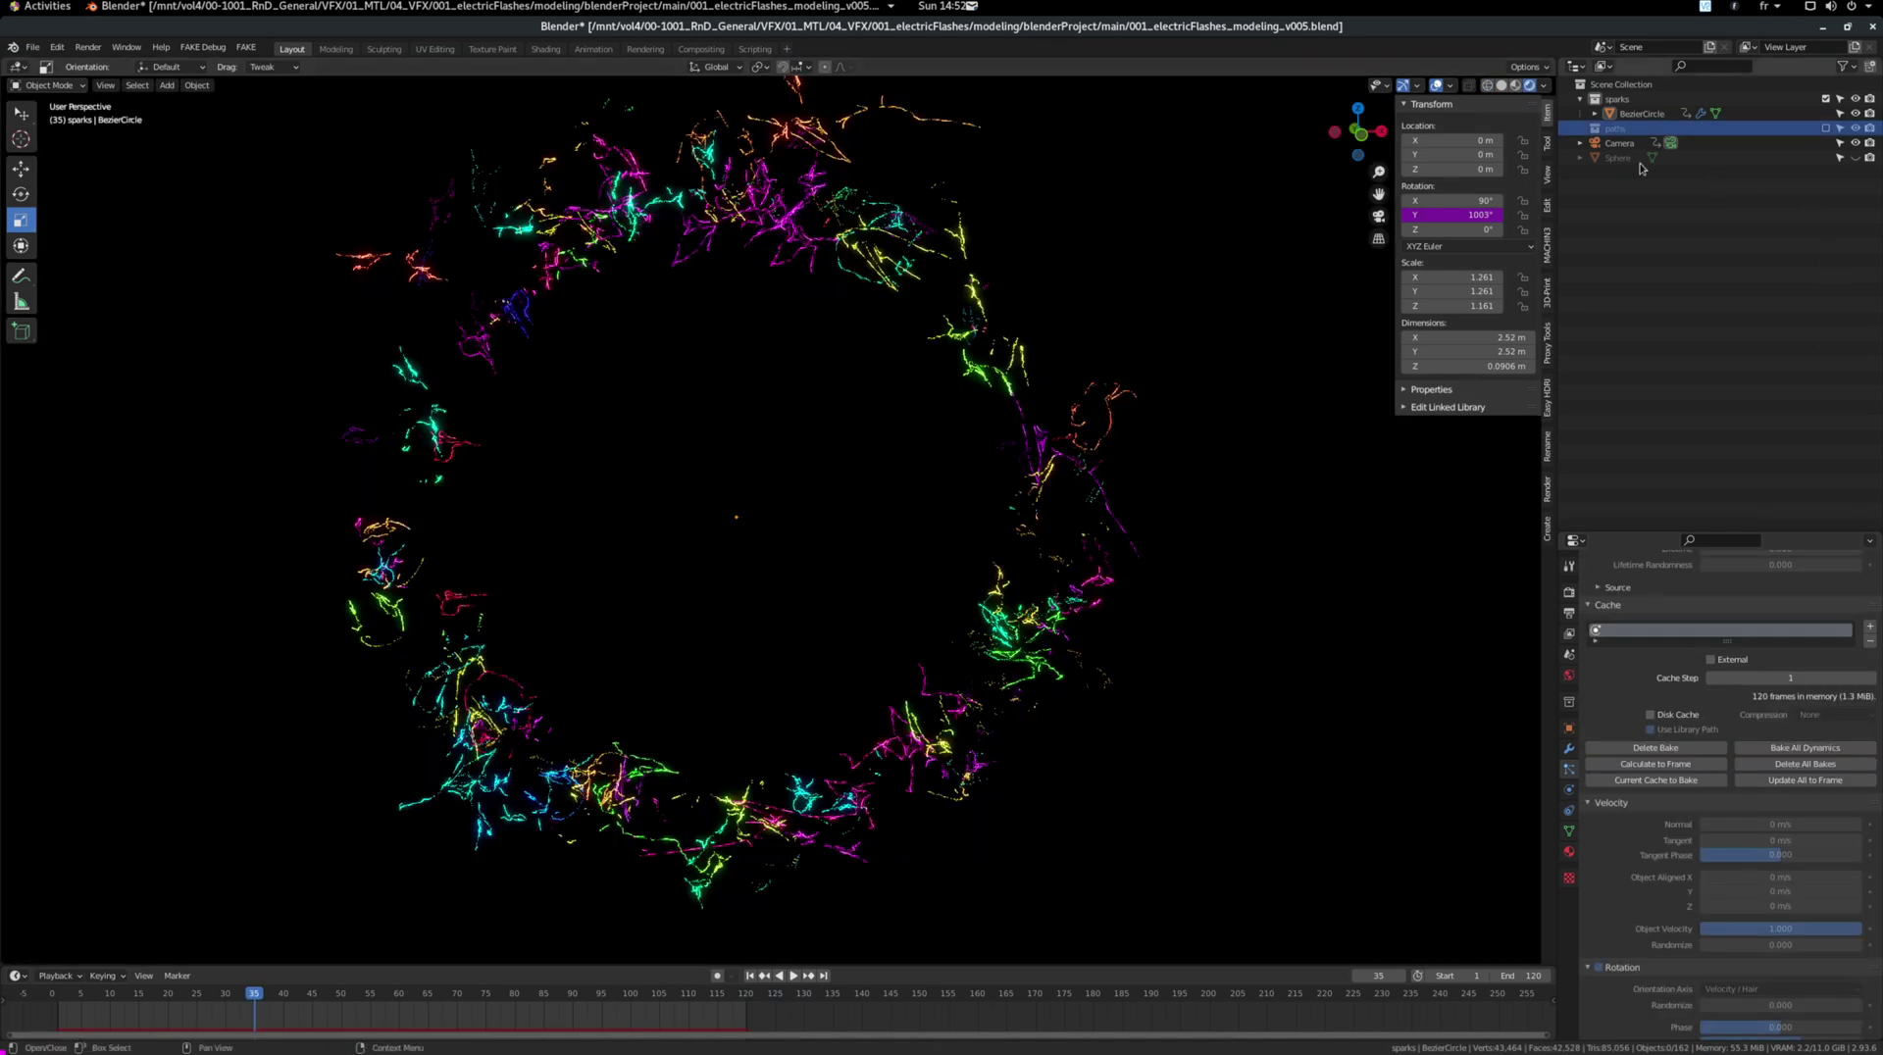
Step: Unhide and select the Sphere, then show its Material.004 node tree below the 3D view
click(1851, 157)
click(1855, 157)
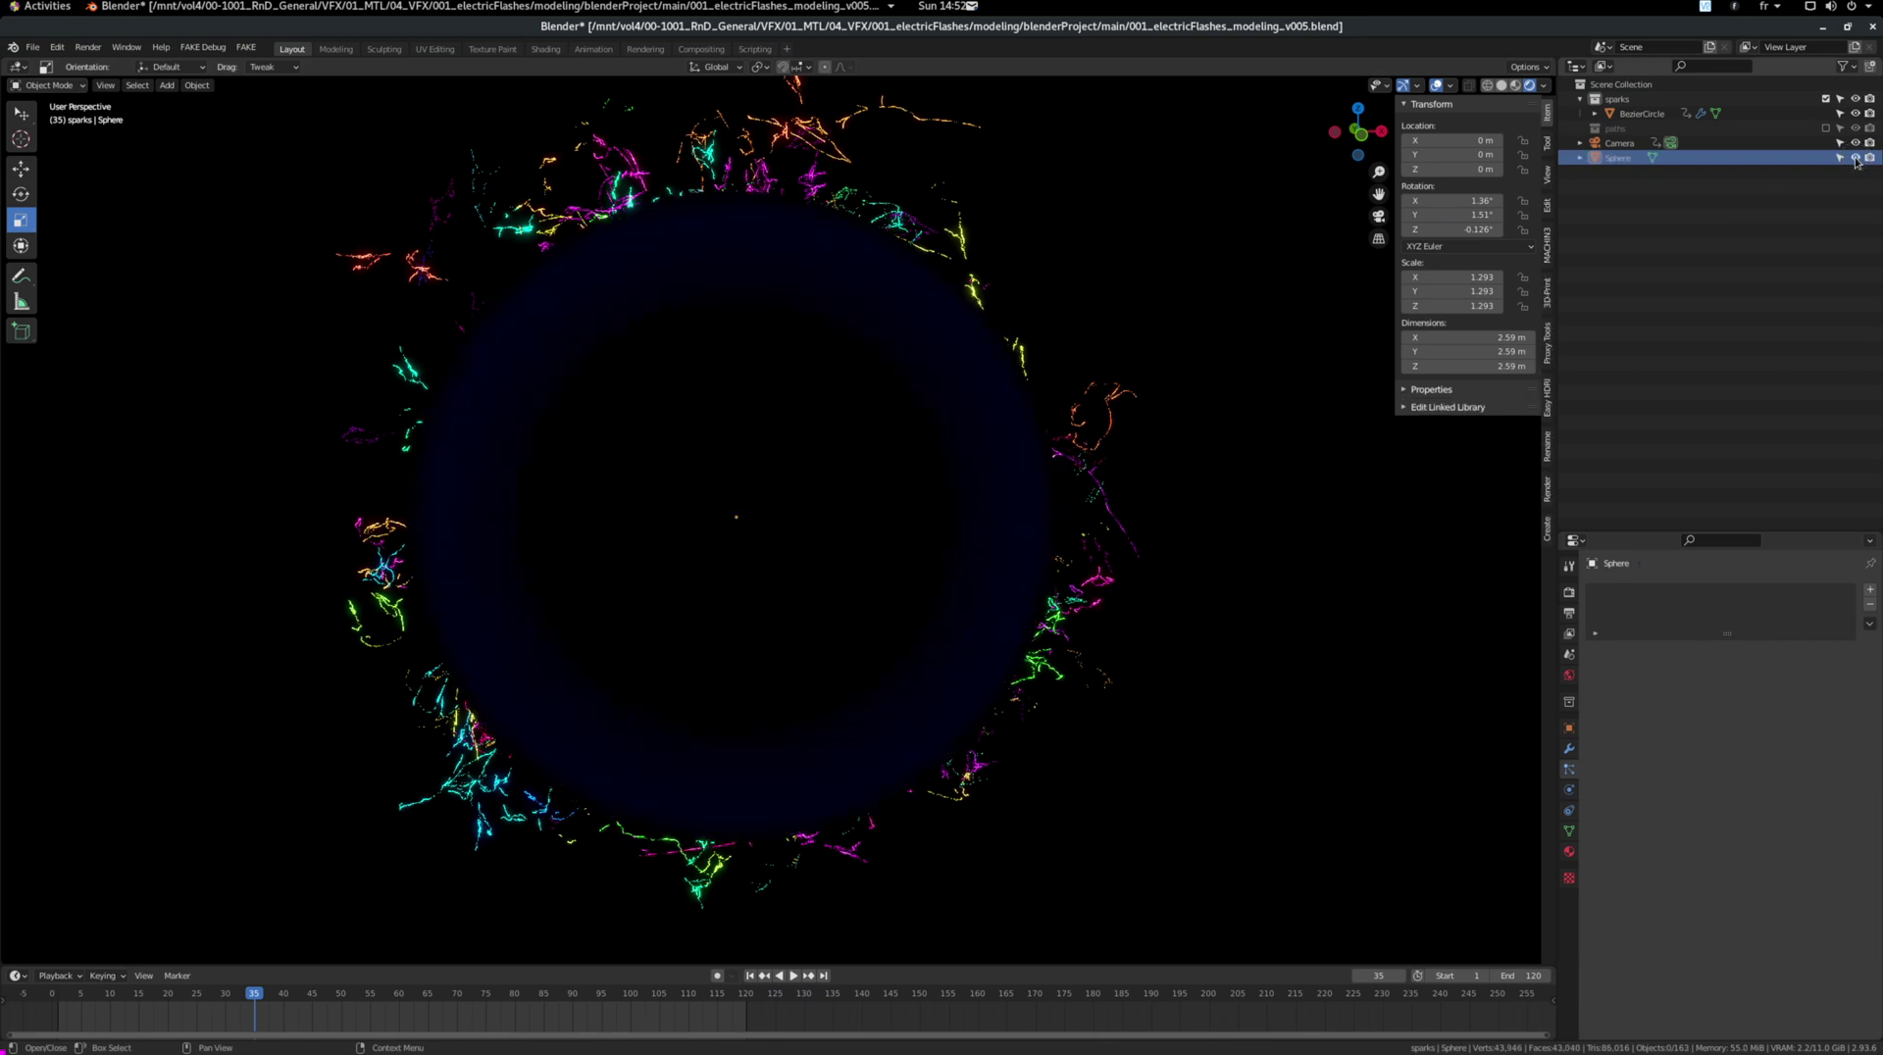
middle_drag(1166, 314, 1017, 292)
click(673, 384)
drag(82, 698, 81, 567)
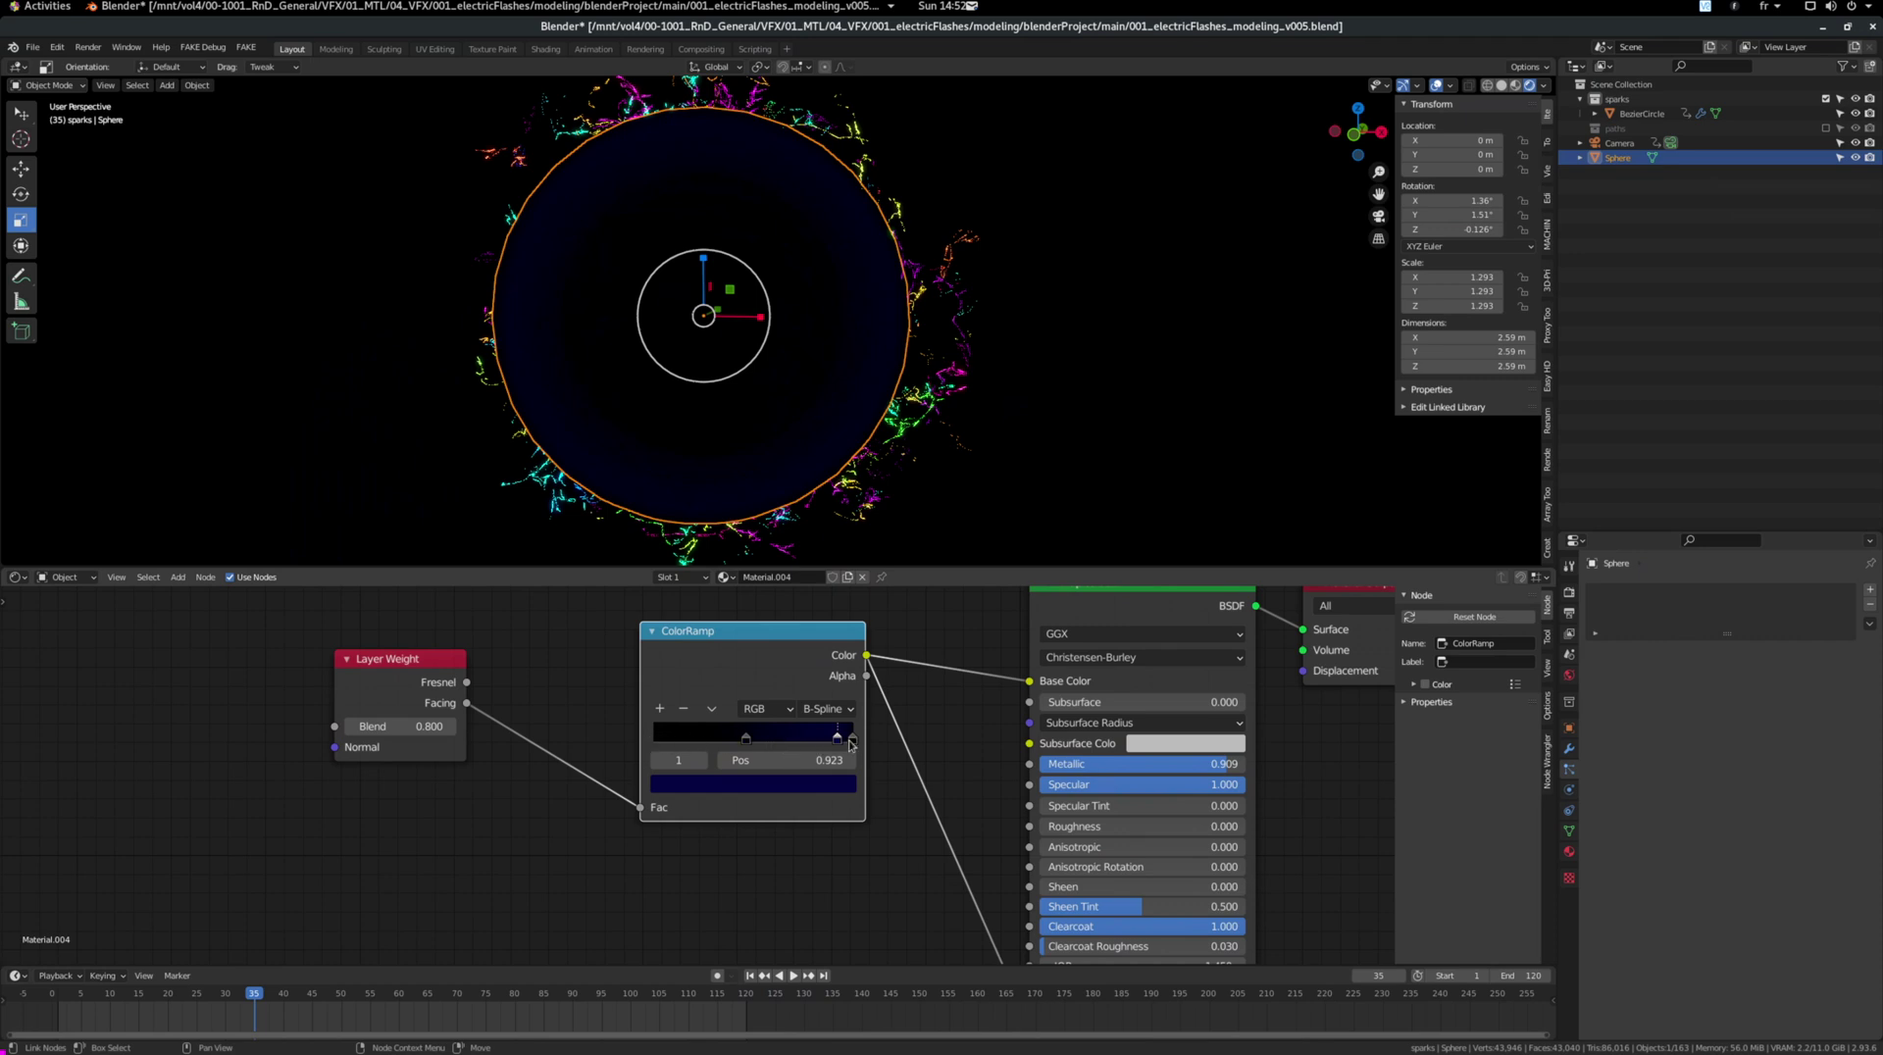
Step: Select the Layer Weight node, orbit to a side-on view and deselect the sphere
click(386, 663)
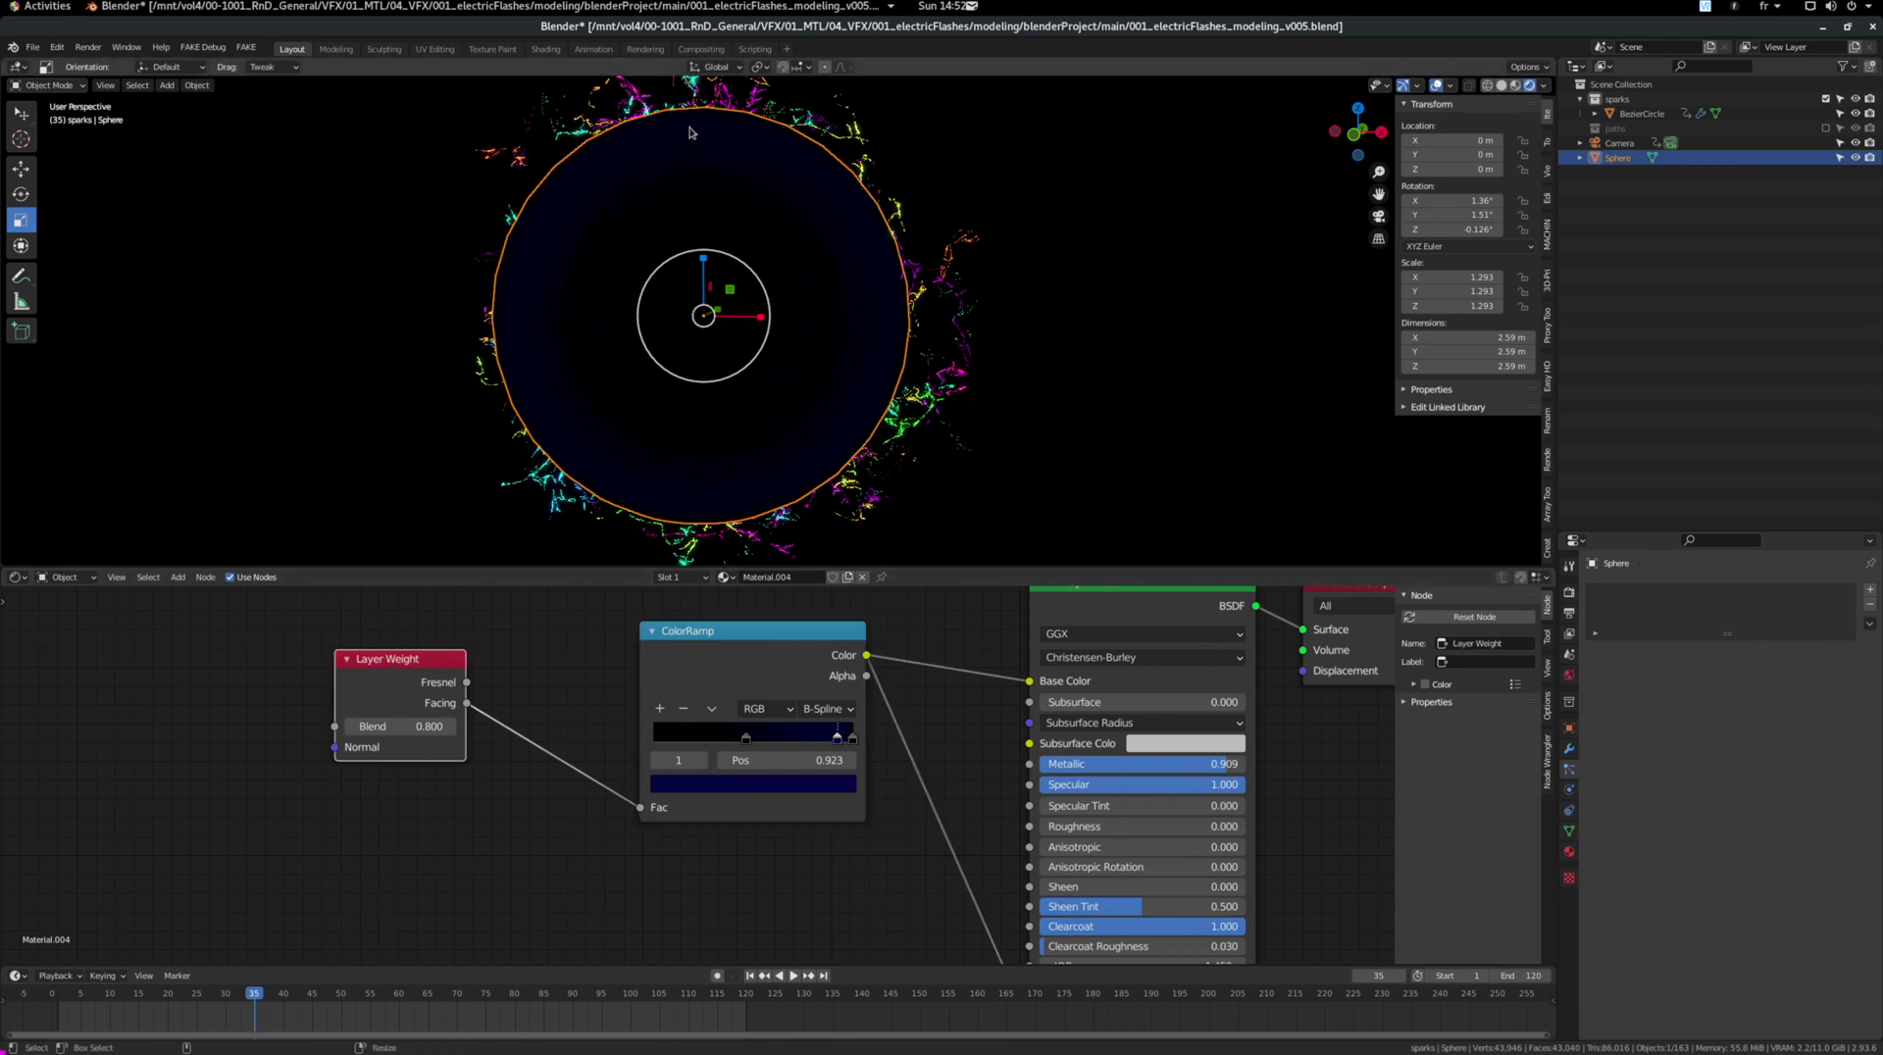
middle_drag(1190, 244, 1093, 278)
click(1062, 273)
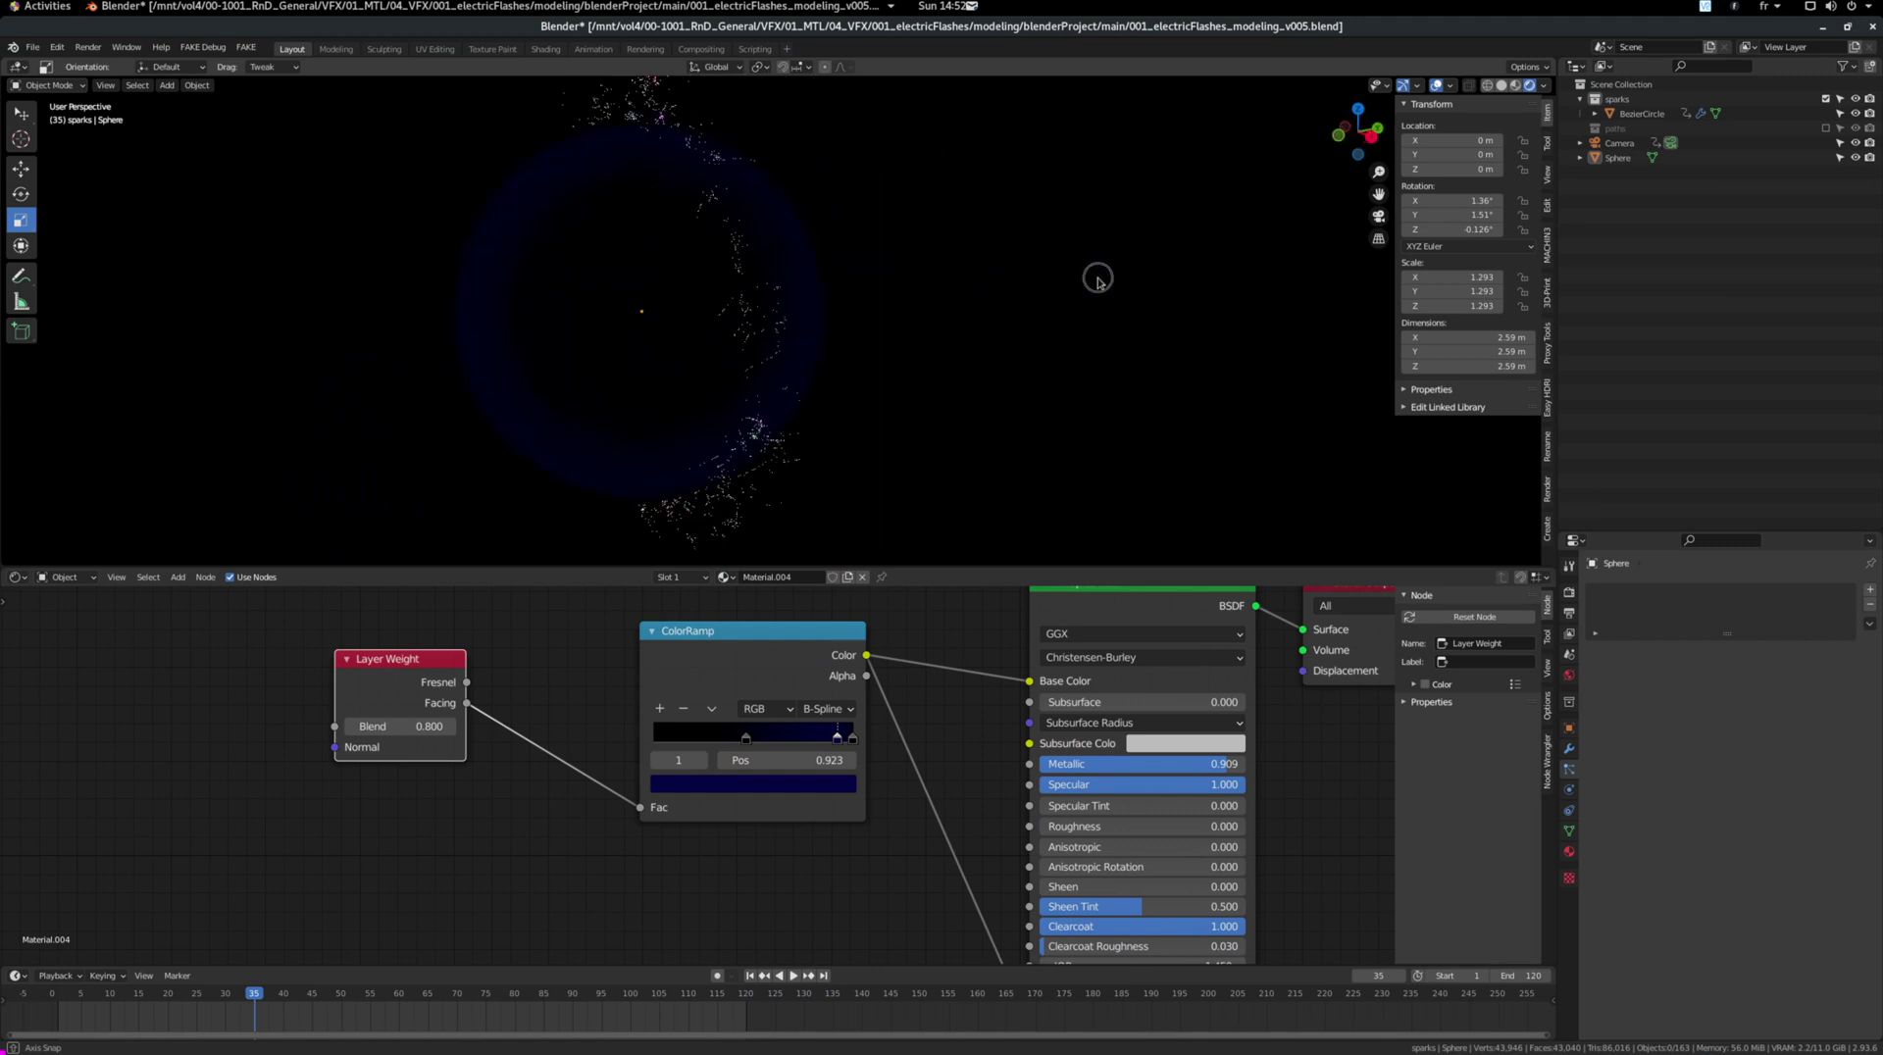
Step: Raise the ColorRamp blue stop's colour Value to 1.0 for a vivid blue rim
click(800, 790)
mouse_move(812, 614)
mouse_down()
mouse_move(815, 539)
mouse_move(816, 588)
mouse_up()
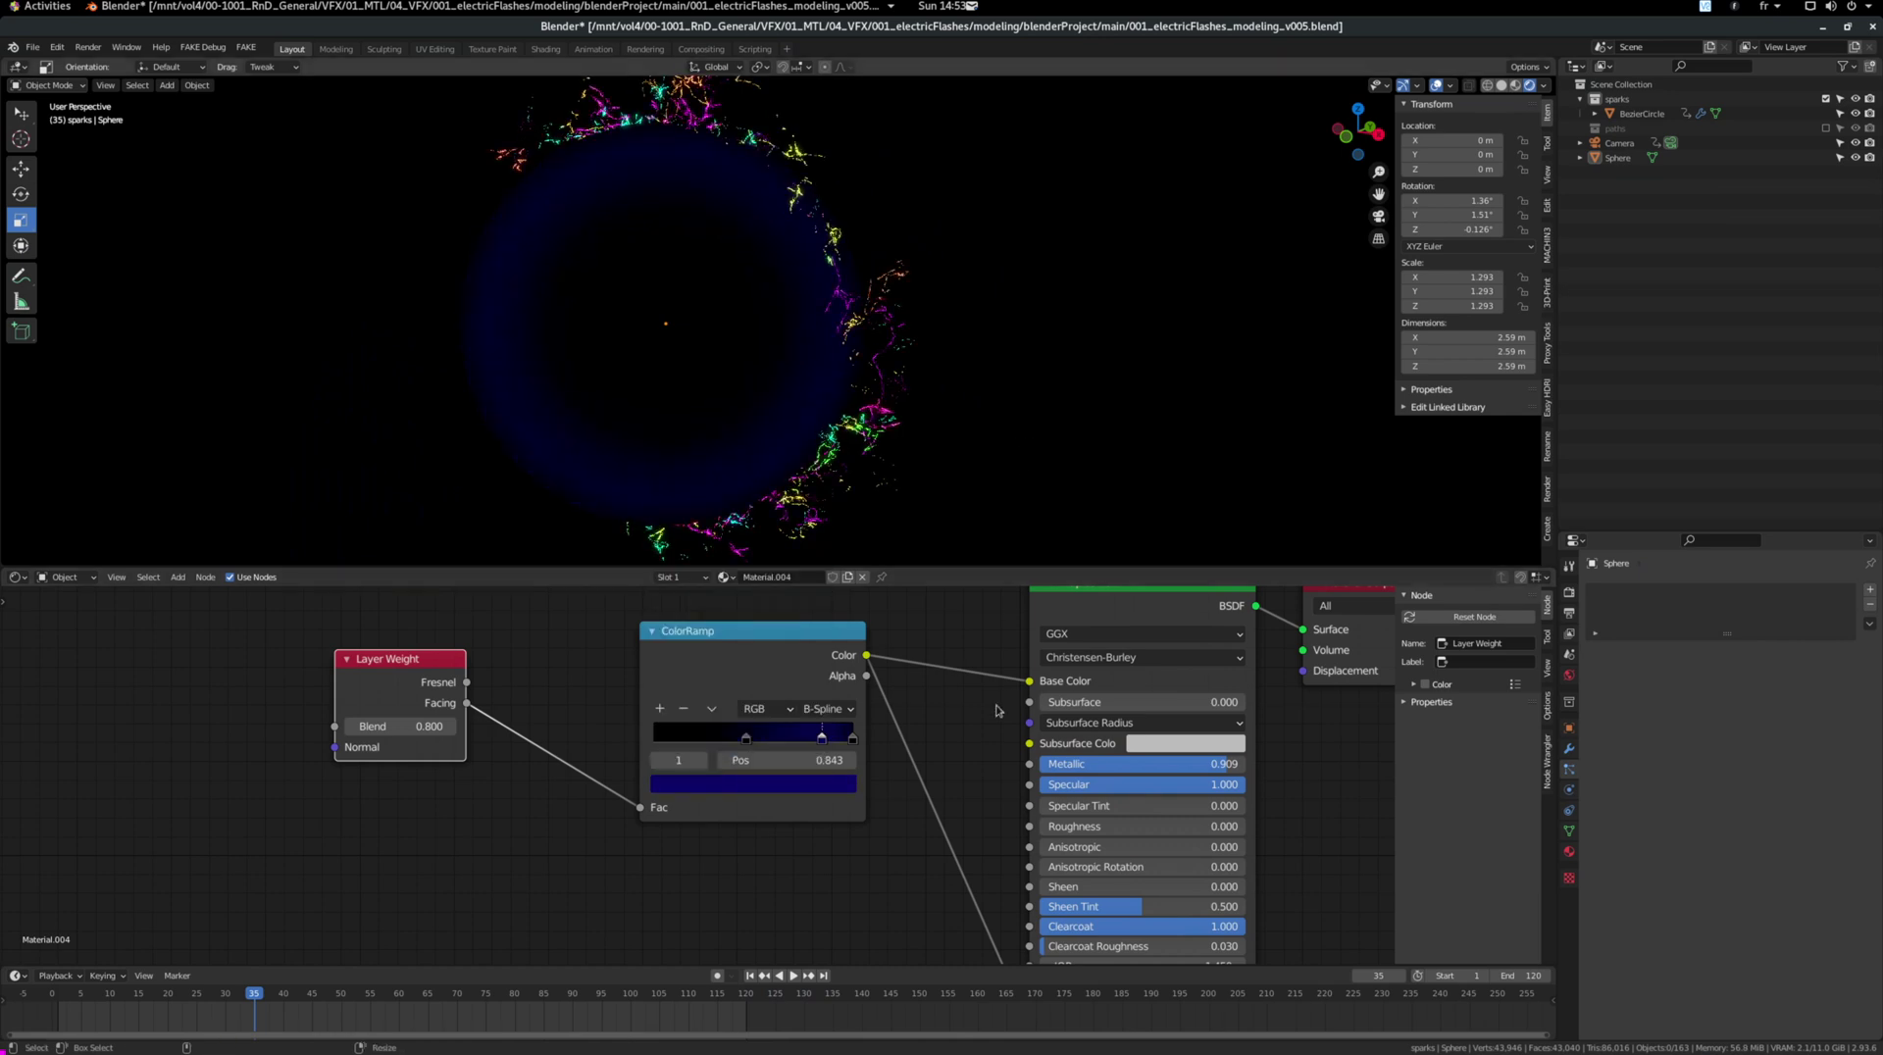
middle_drag(1116, 775, 891, 745)
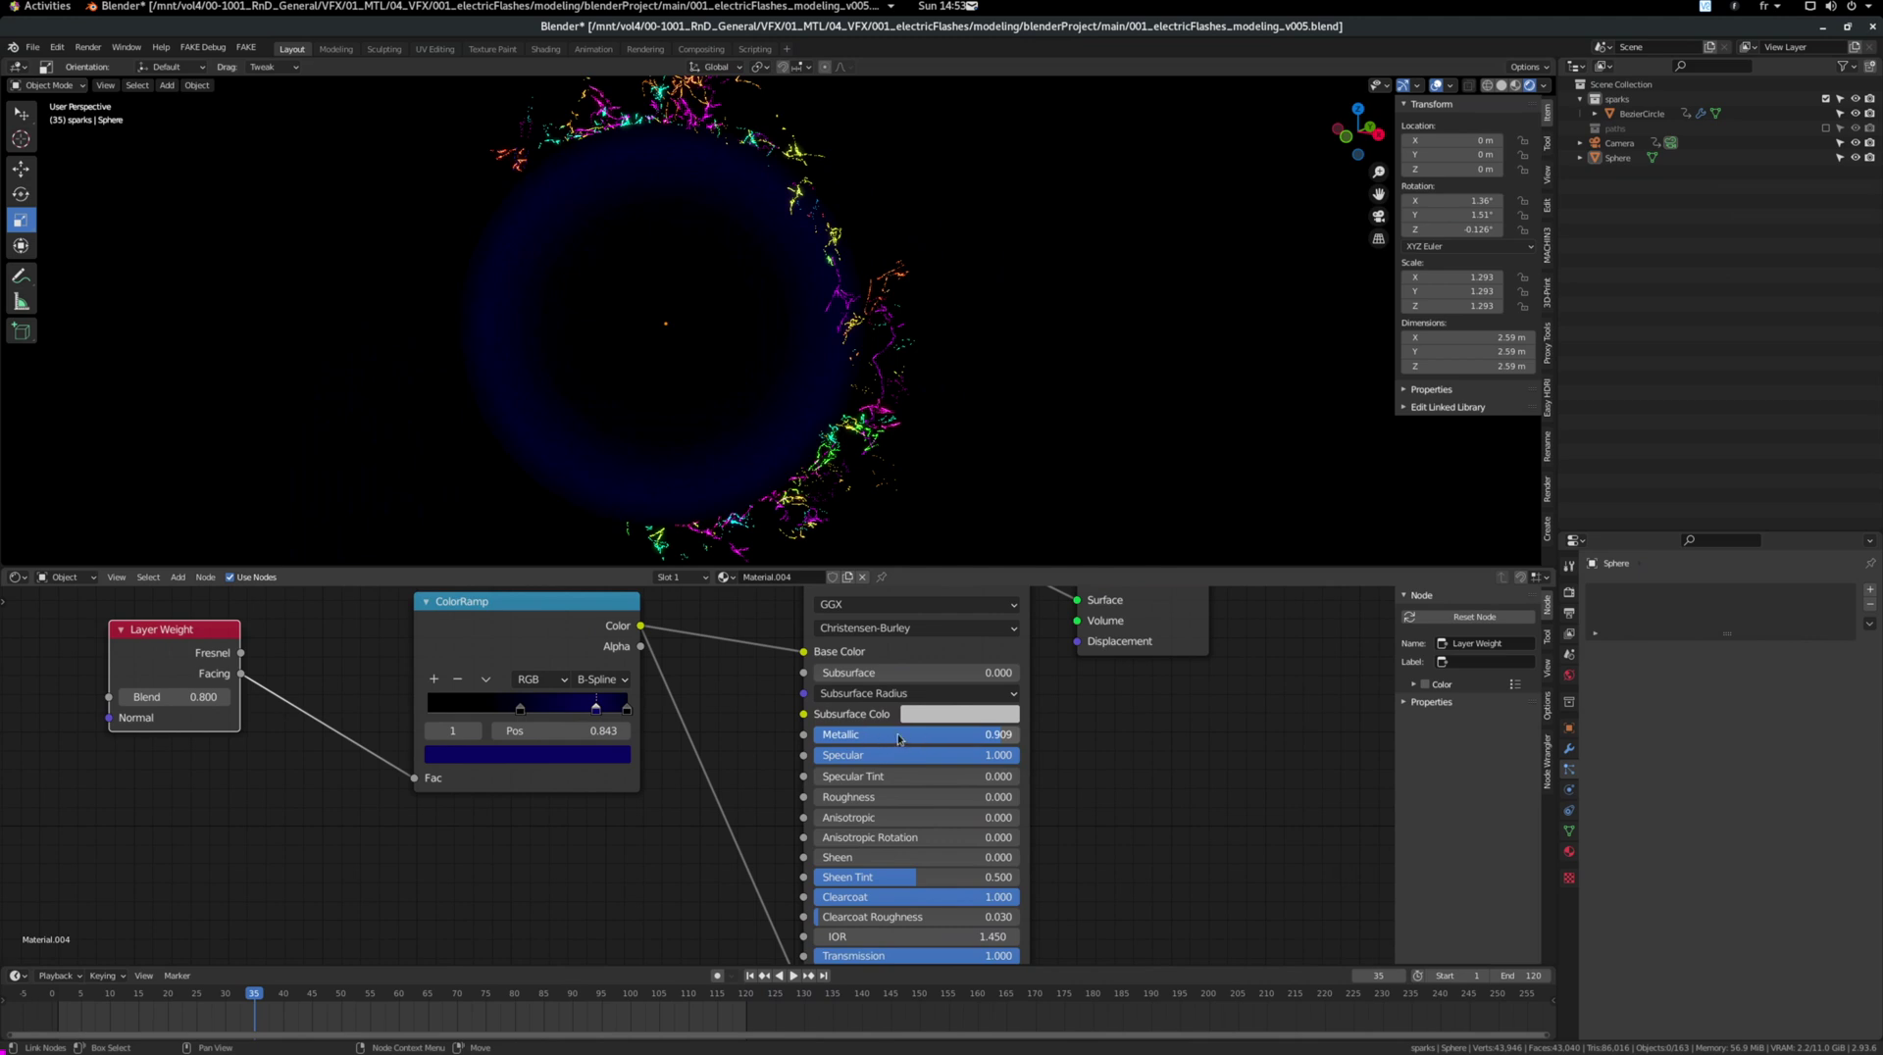
Step: Switch the render engine to Cycles and orbit around the path-traced sphere and sparks
click(1569, 592)
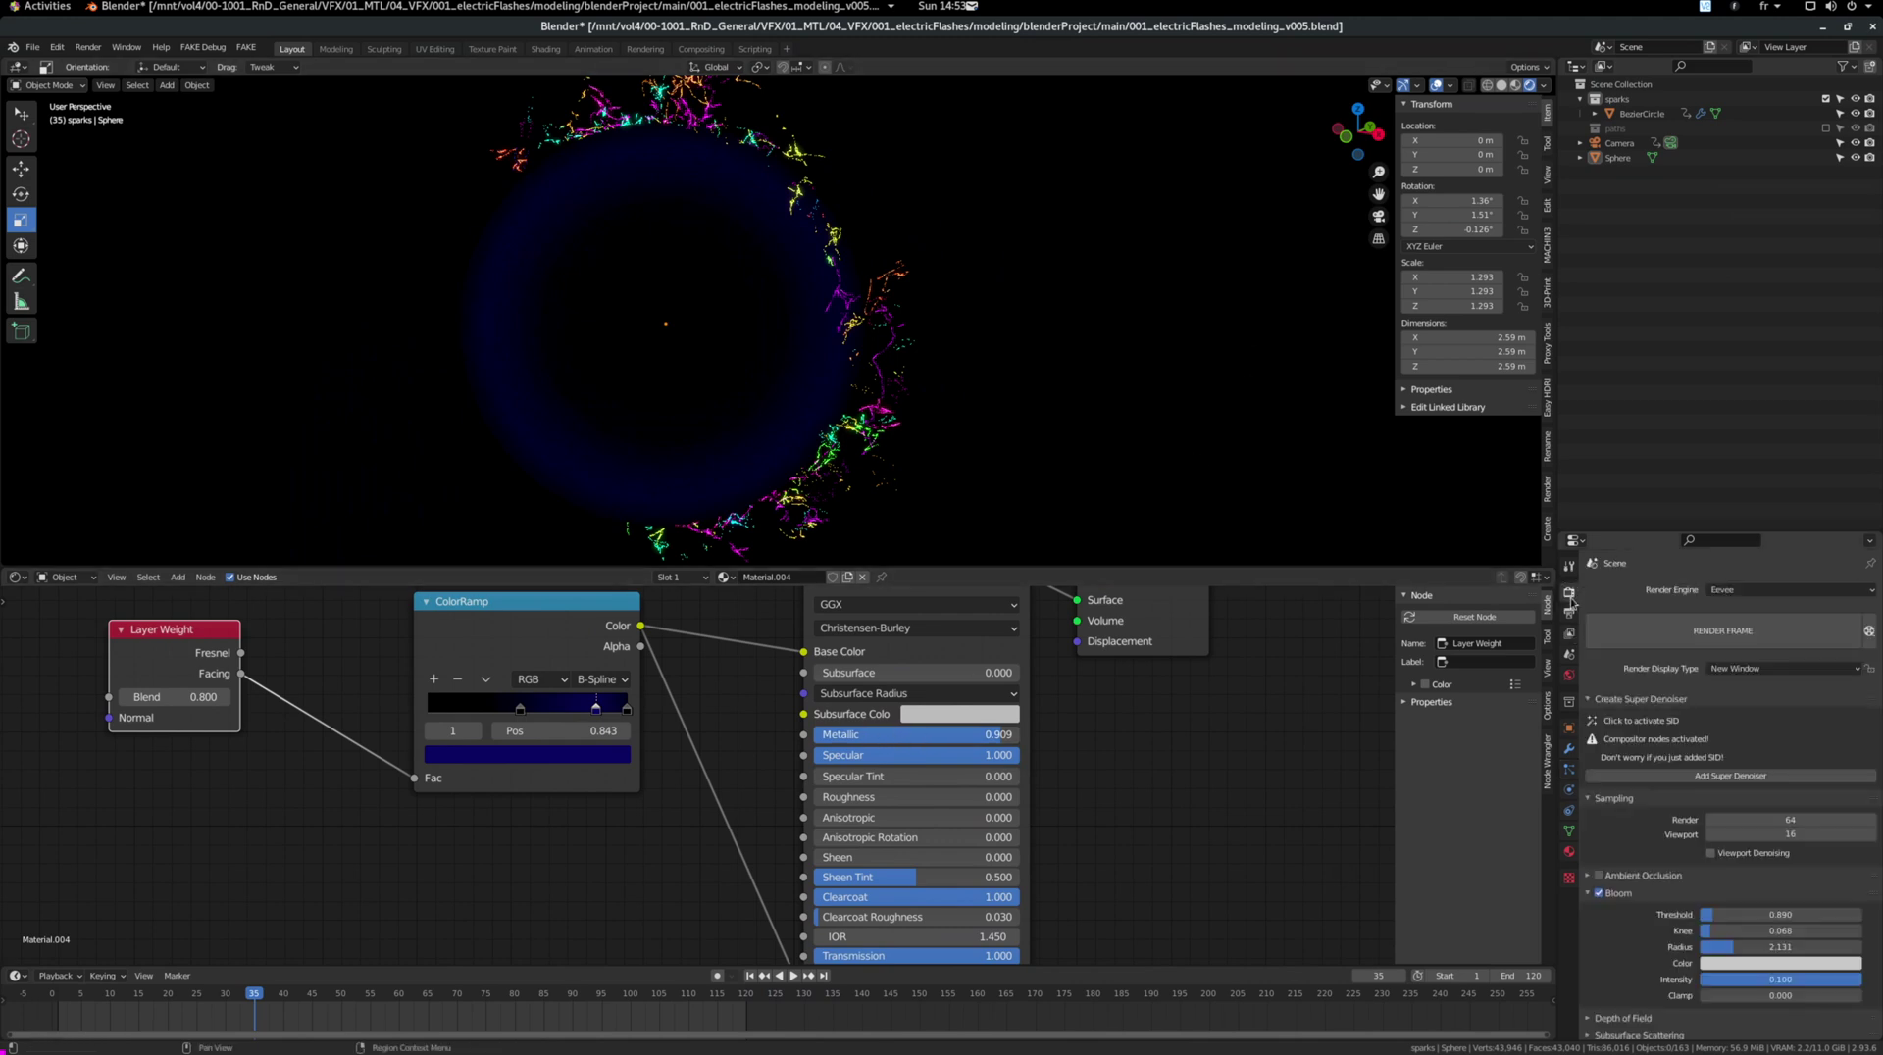
click(1714, 591)
click(1732, 635)
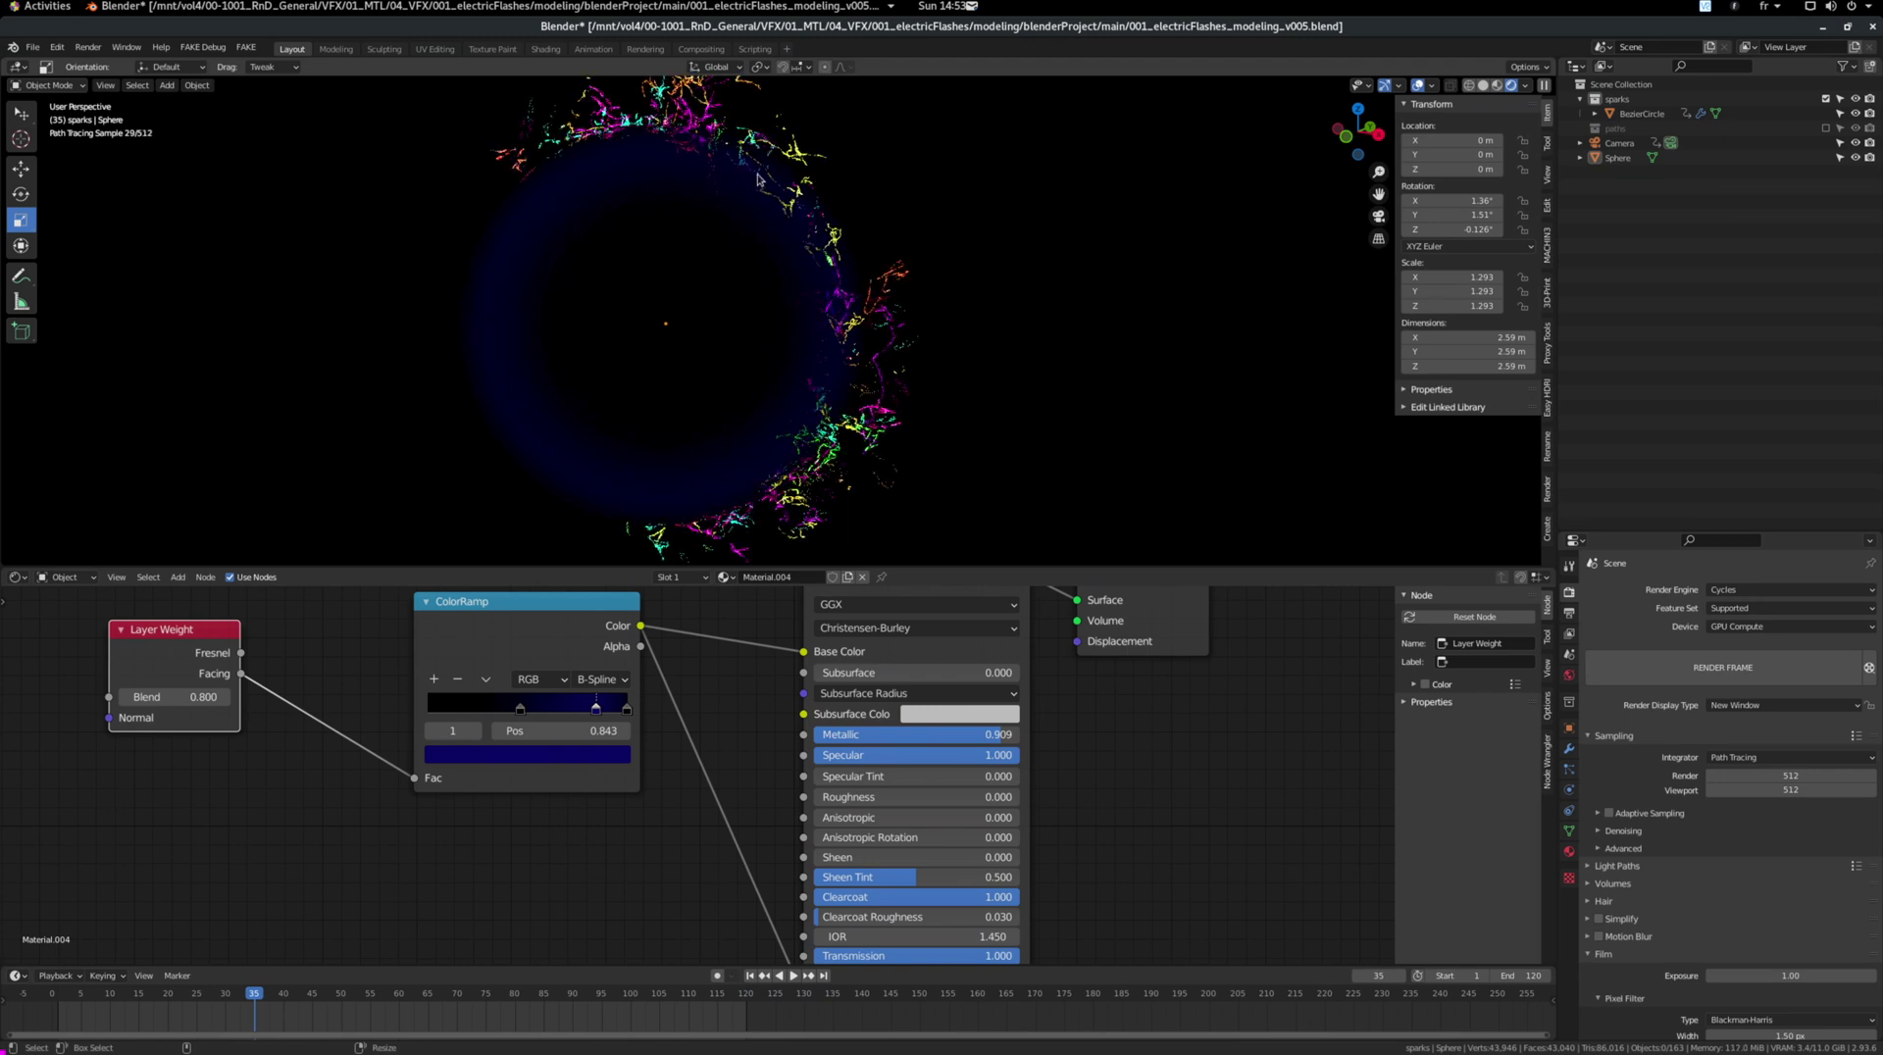
middle_drag(815, 381, 1098, 304)
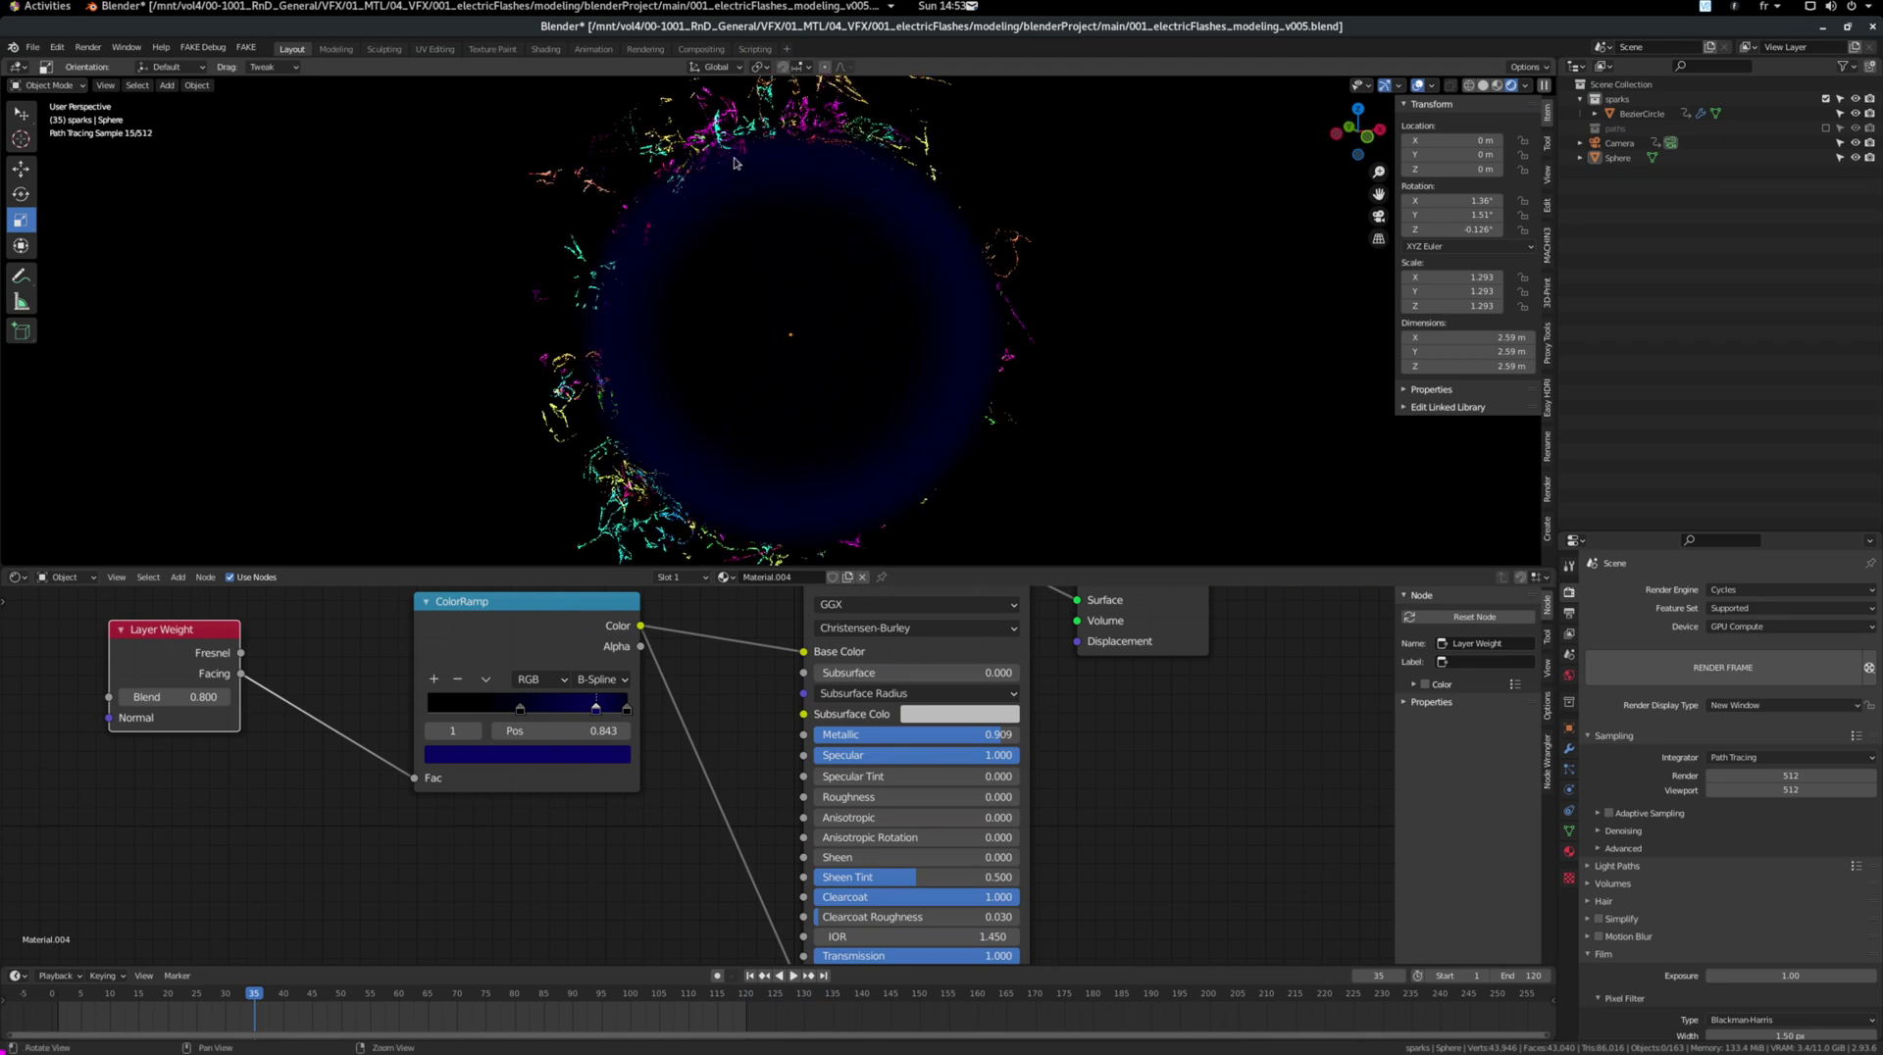
mouse_move(610, 289)
middle_down()
mouse_move(622, 342)
mouse_move(637, 295)
mouse_move(609, 320)
mouse_move(685, 307)
mouse_move(563, 319)
middle_up()
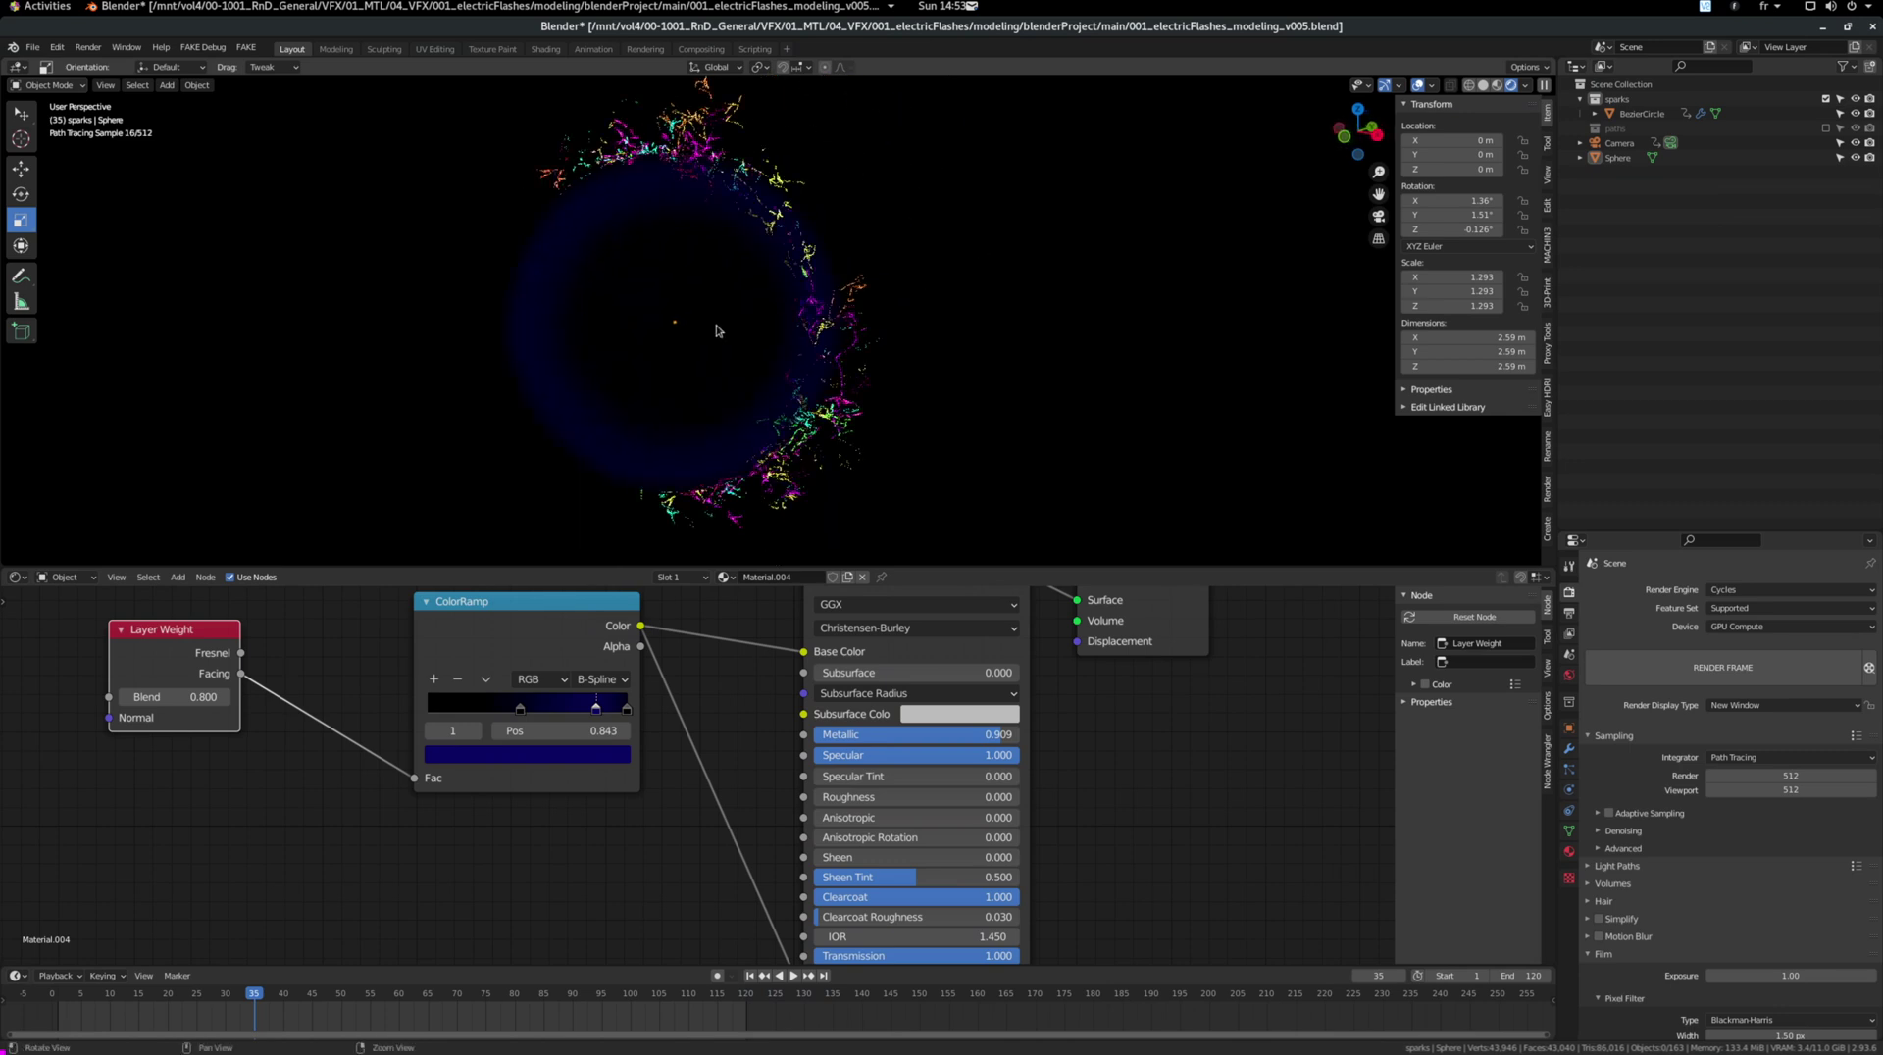